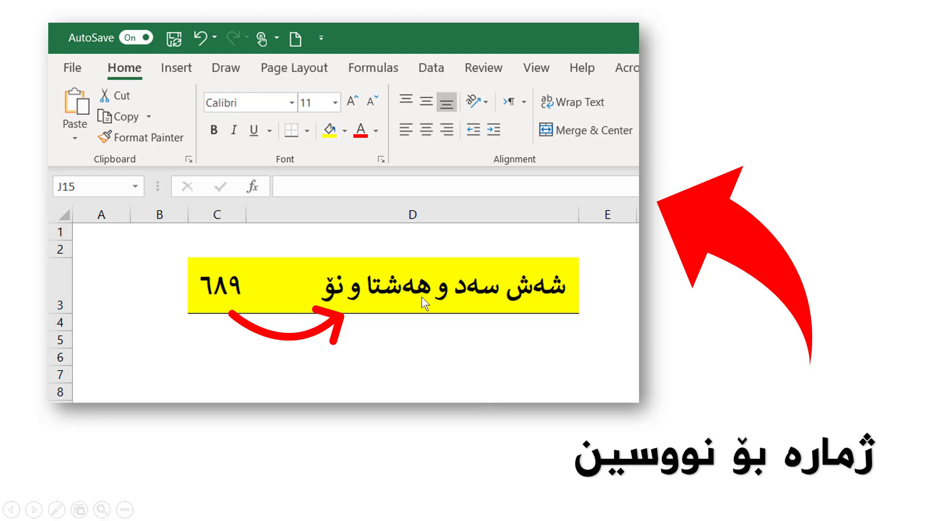
Advance the slideshow past the number-to-words slide to the chat screenshot slide
left_click(428, 325)
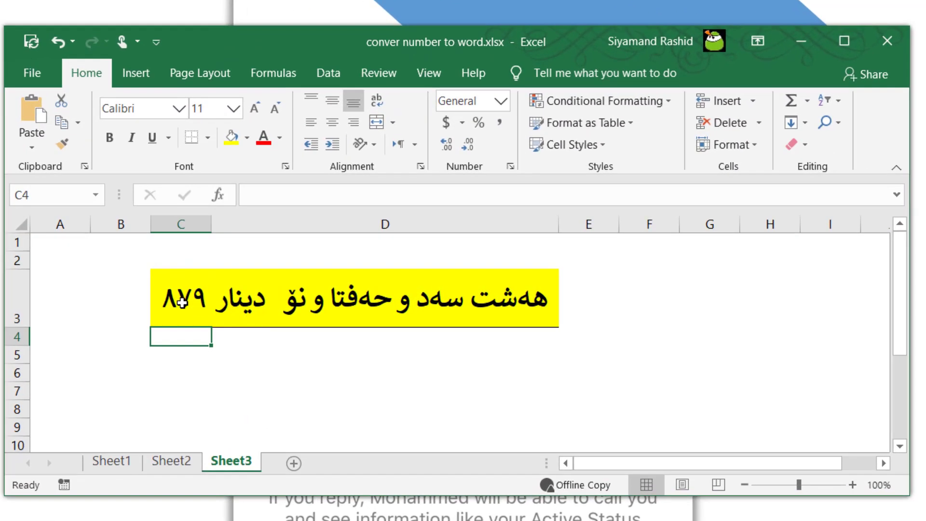
Enter 6, 200, 678 and finally 70 in C3, checking D3's Kurdish words each time
left_click(182, 302)
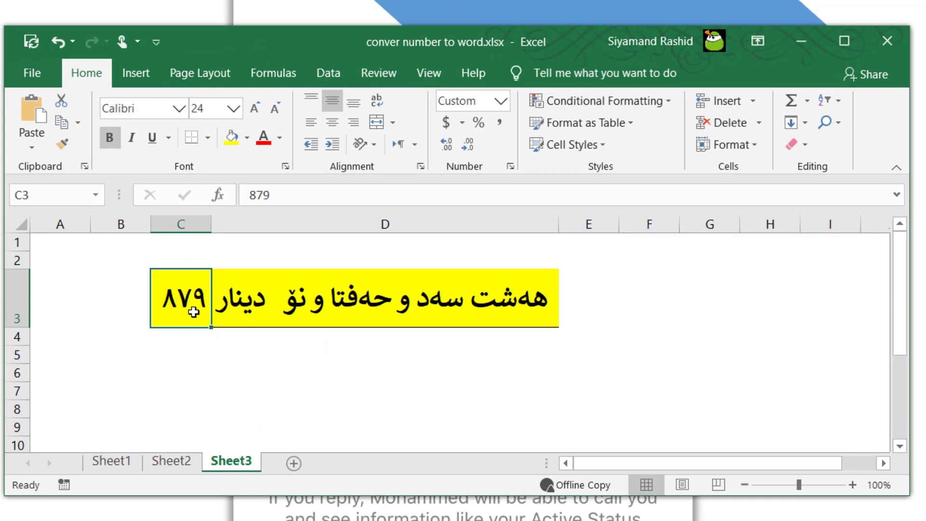
type("6")
key("Return")
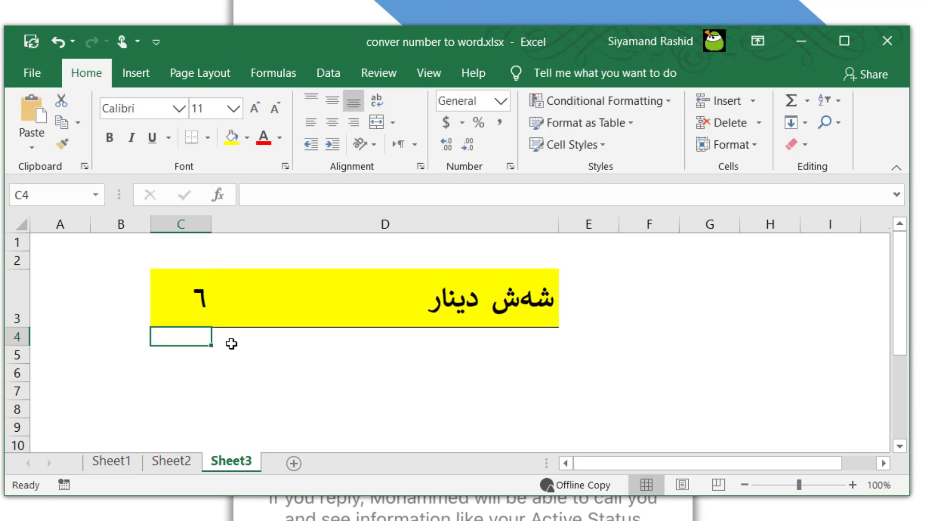
left_click(197, 298)
type("200")
key("Return")
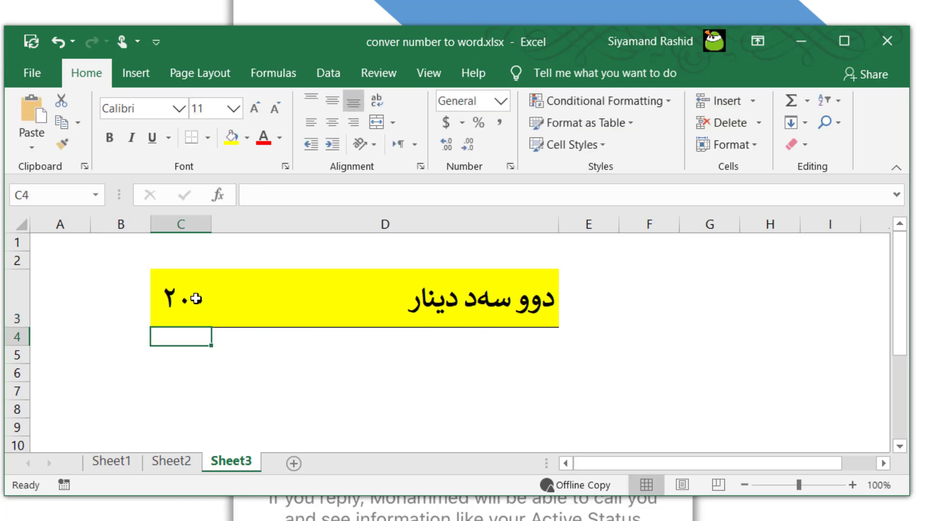
left_click(195, 298)
type("6")
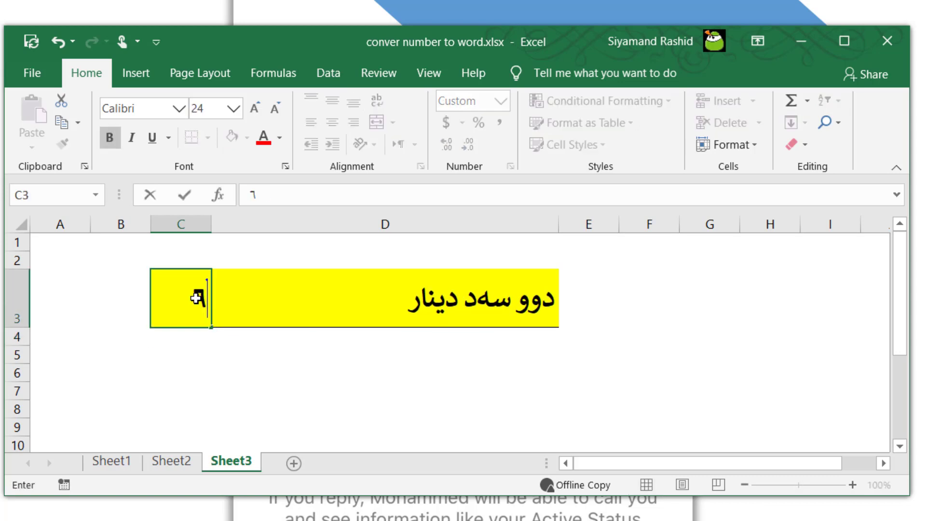
type("78")
key("Return")
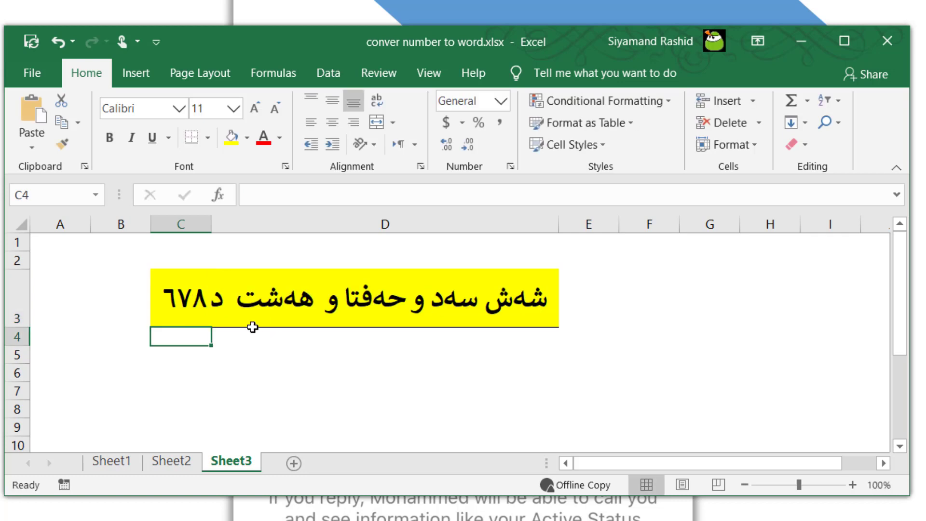
left_click(186, 299)
type("7")
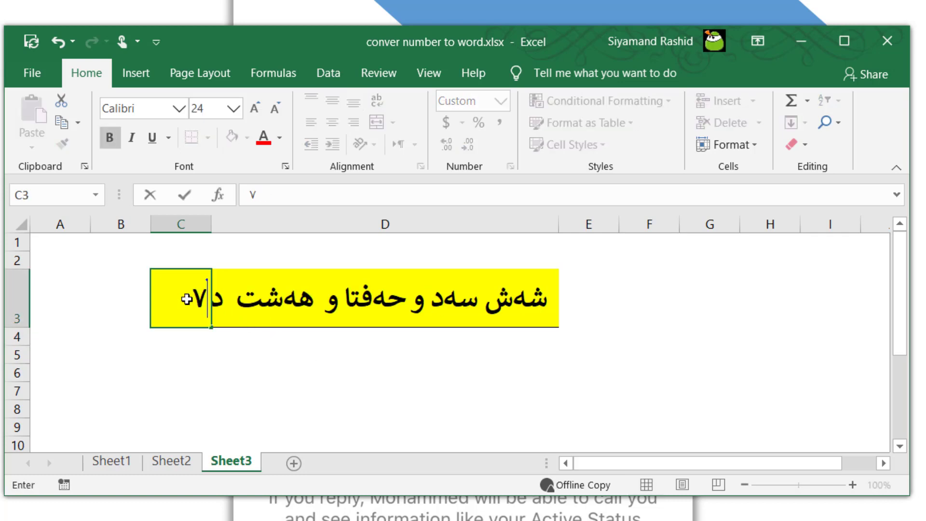
type("0")
key("Return")
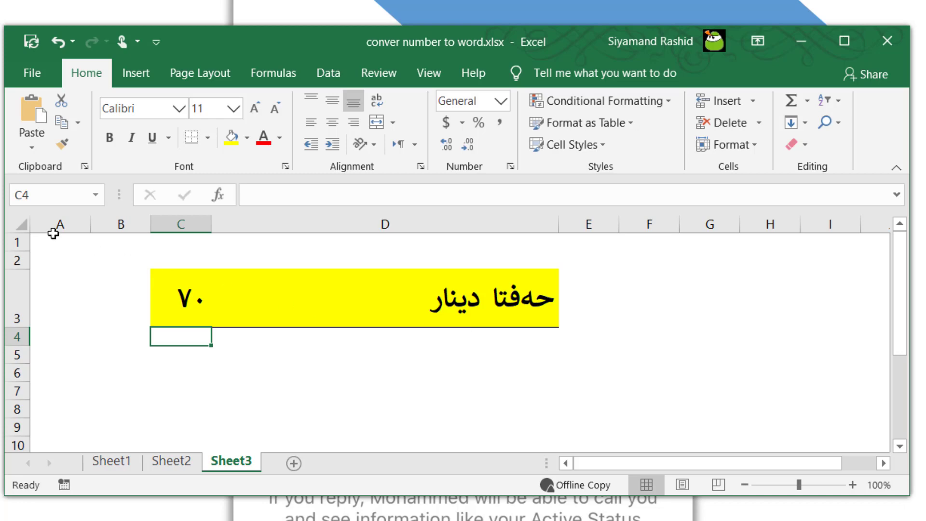
Switch from Excel back to the full-screen PowerPoint slideshow with Alt+Tab
key("alt+Tab")
Advance the slideshow with the right arrow key toward the VlookUP Function slide
key("Right")
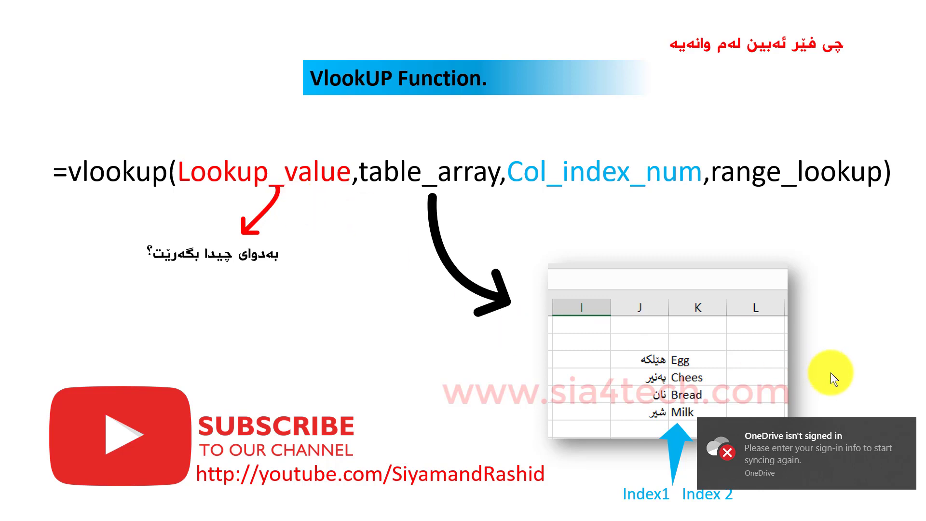
Close the OneDrive sign-in notification at the bottom right of the screen
left_click(905, 429)
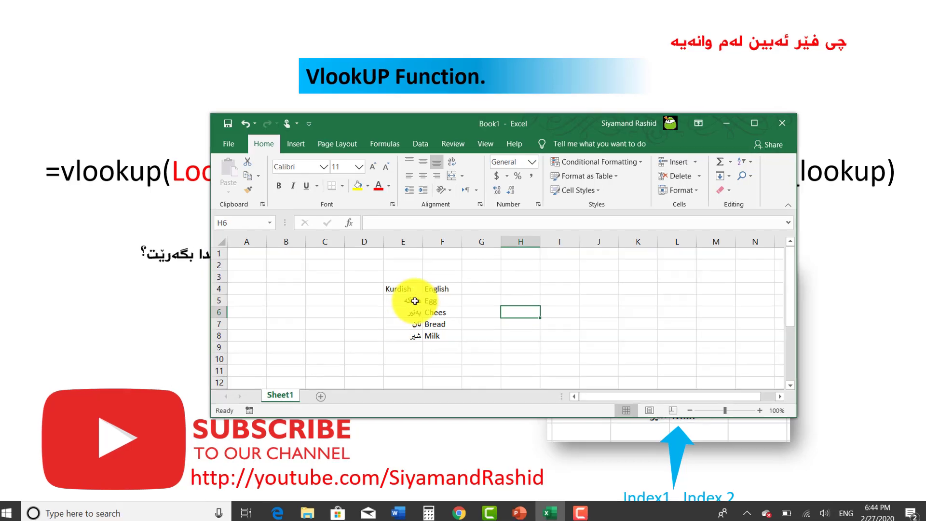
Fill cell D2 yellow and cell E2 light green
left_click(408, 299)
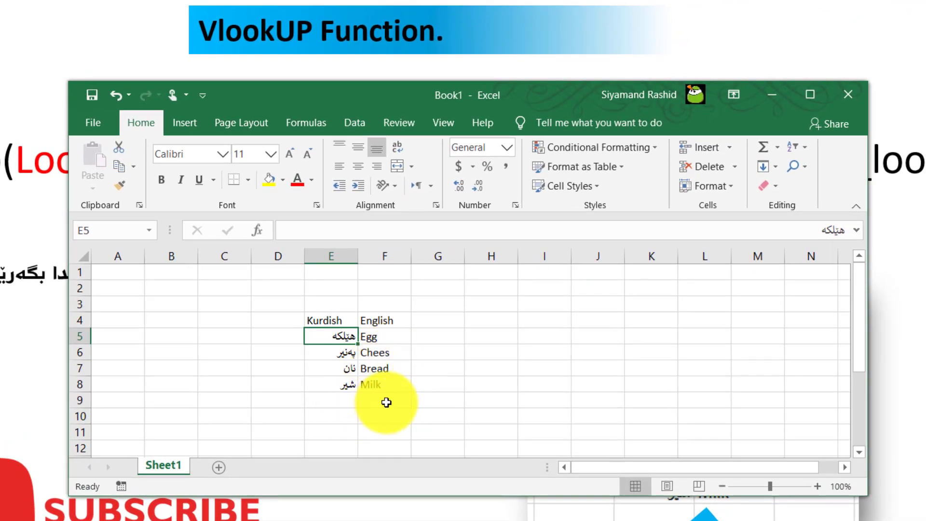
left_click(282, 289)
left_click(271, 186)
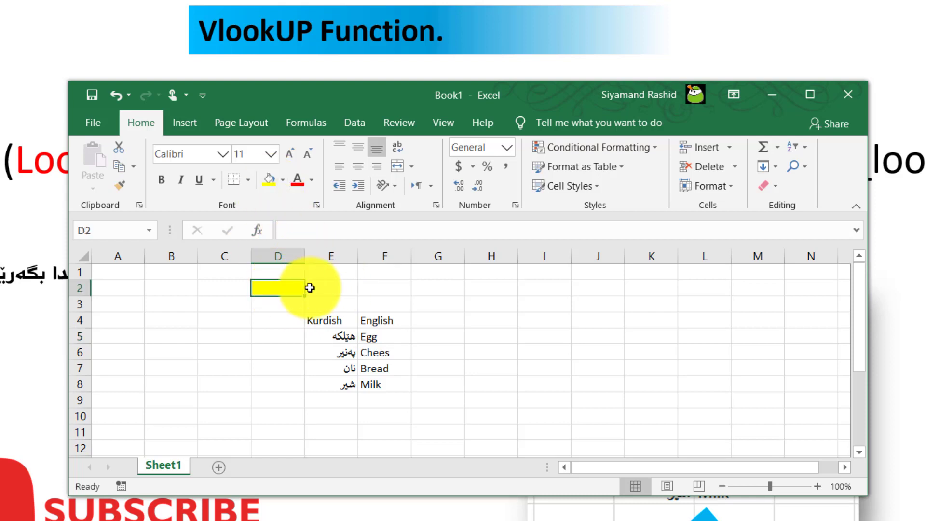
left_click(325, 288)
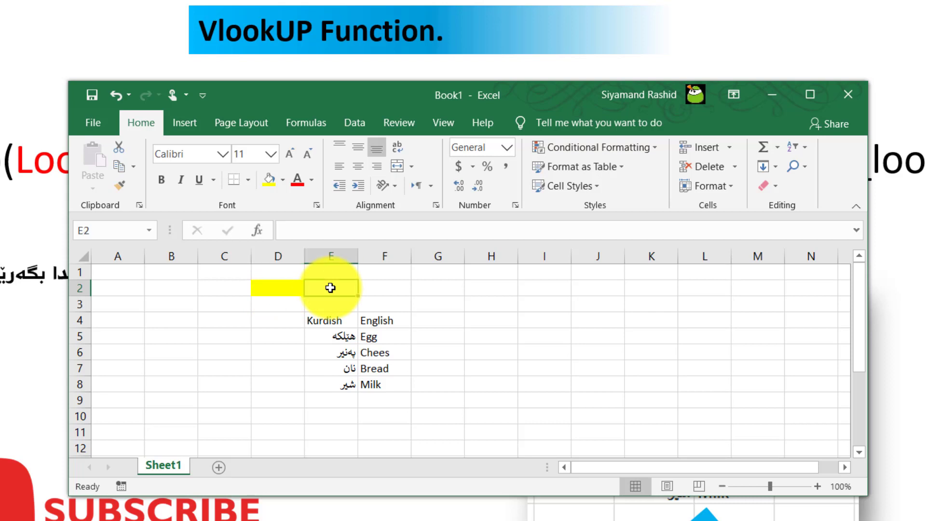
left_click(283, 180)
left_click(389, 250)
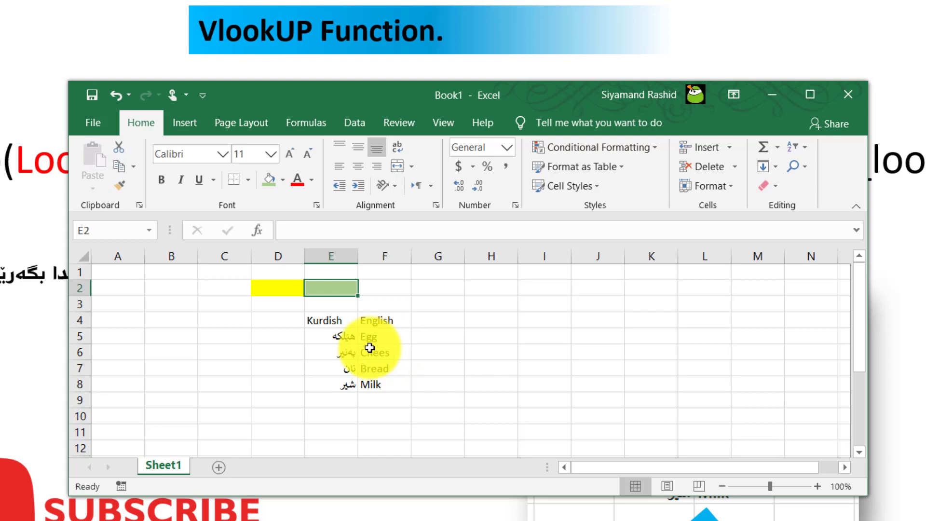
Enter the Kurdish word for Egg (یلکه) in D2 as the lookup value
left_click(269, 288)
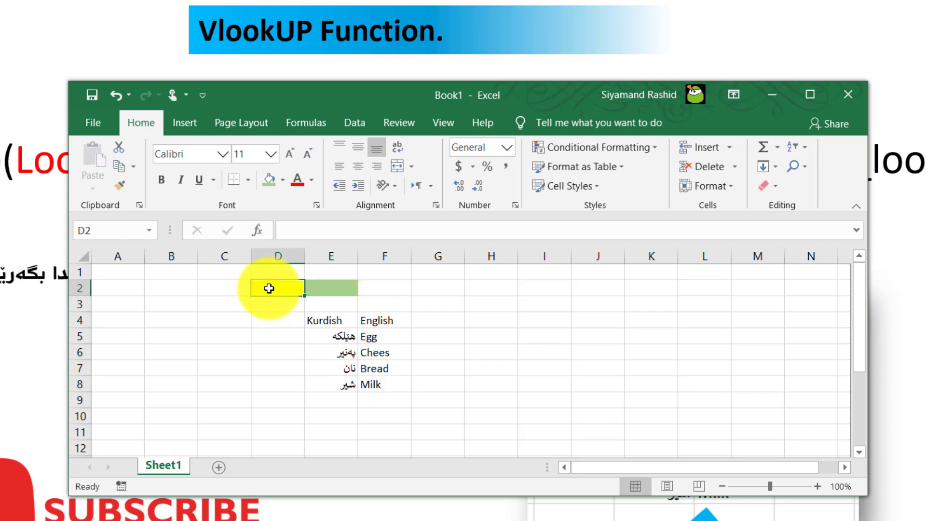
type("ی")
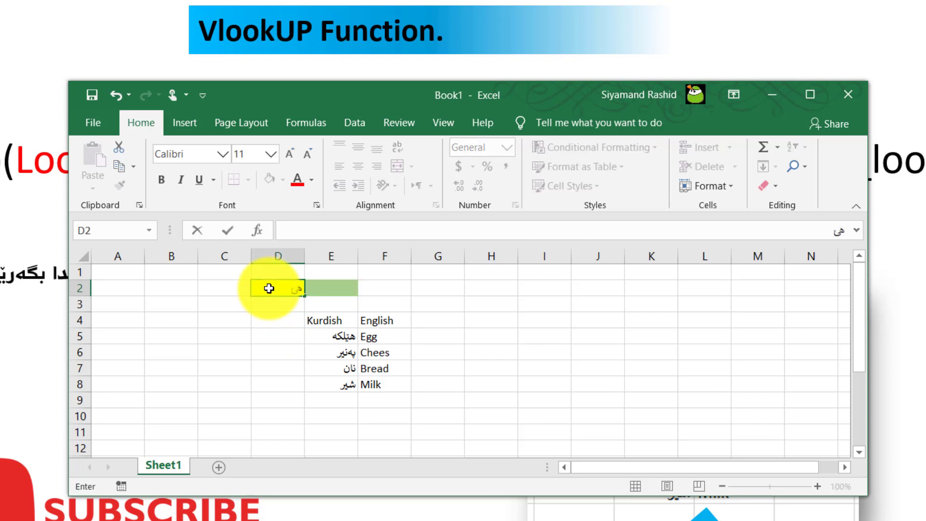
type("لکه")
key("Return")
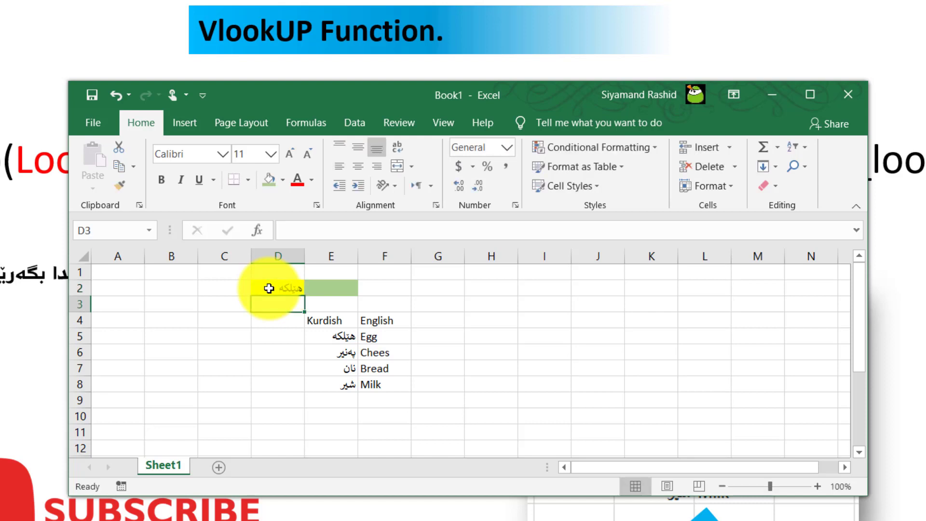
left_click(346, 288)
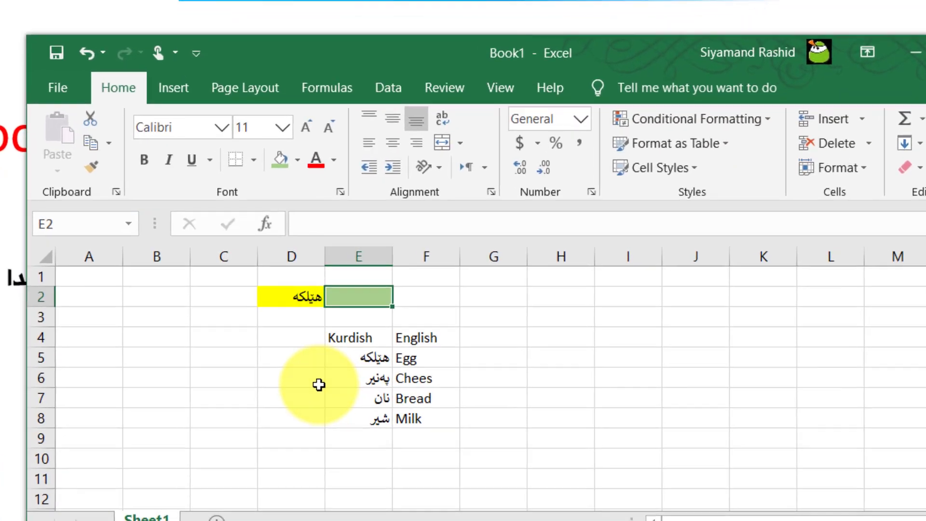
Start =VLOOKUP( in E2 with D2 as the lookup value, followed by a comma
type("=v")
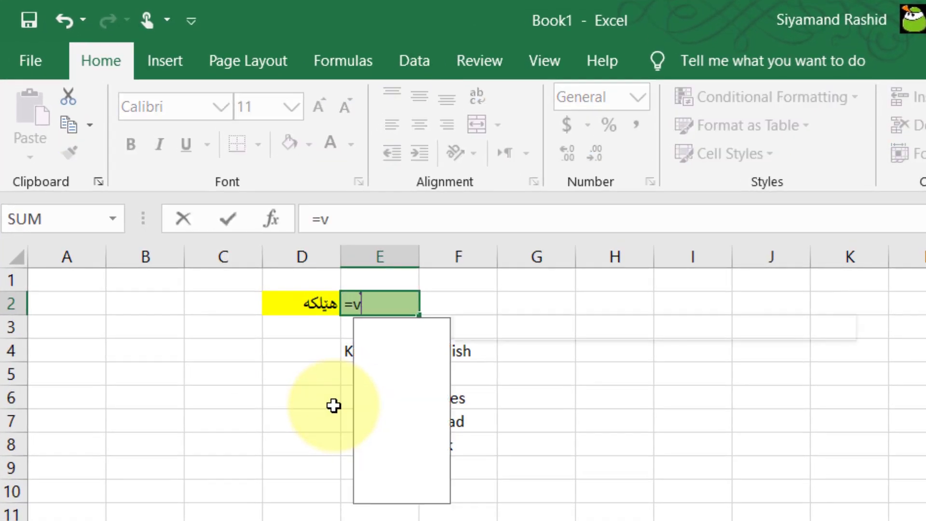
type("l")
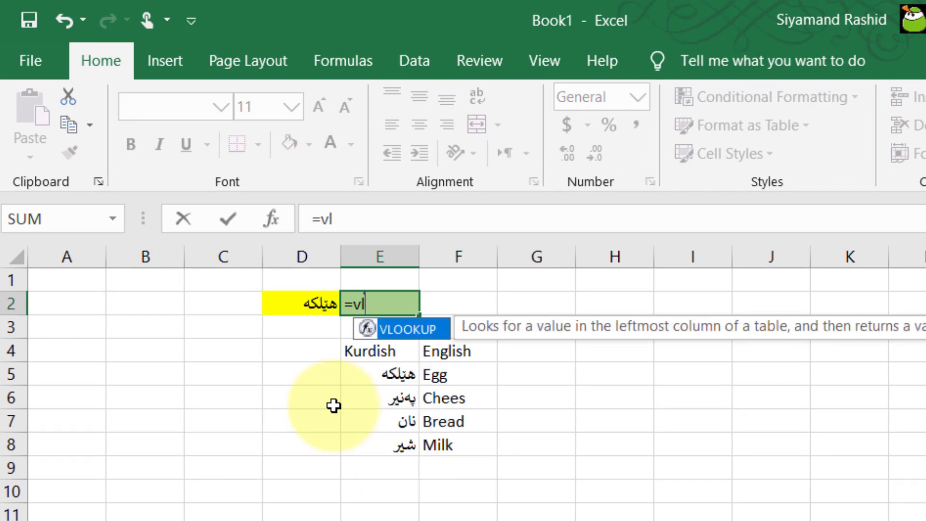
key("Tab")
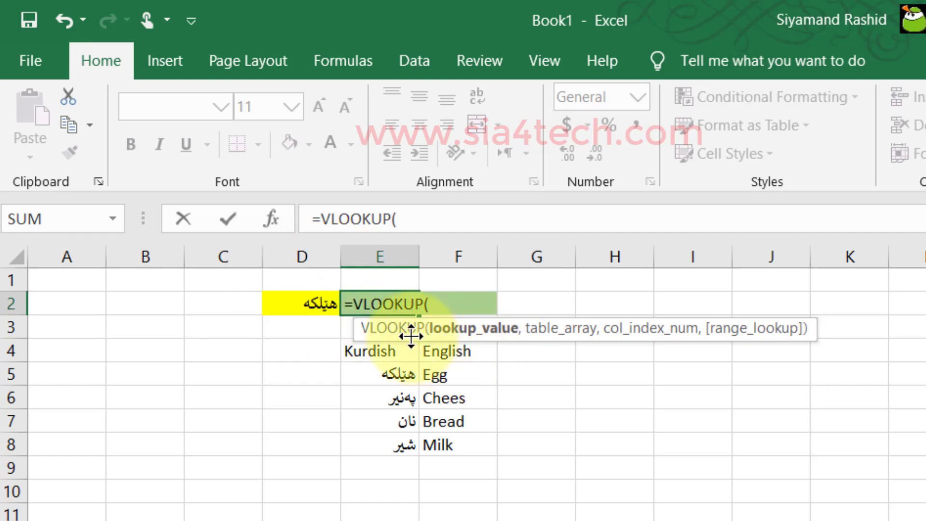
left_click(289, 301)
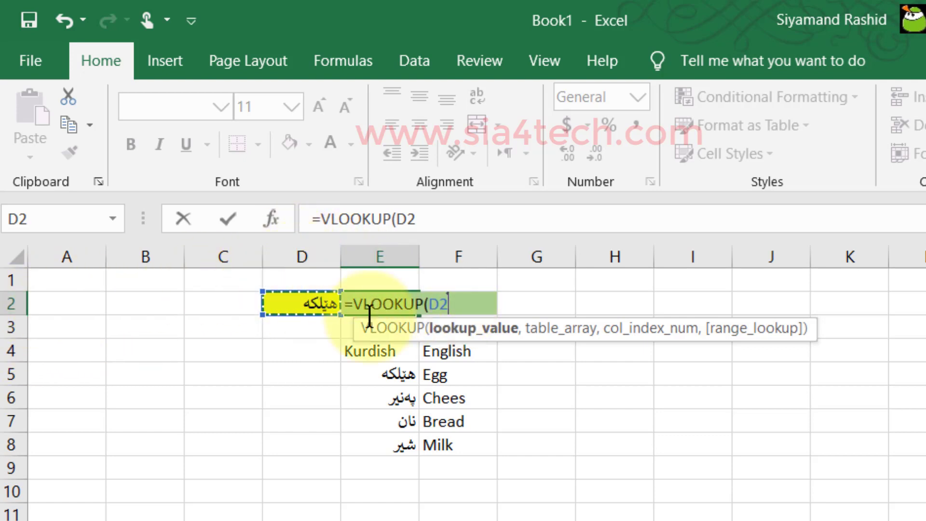
type(",")
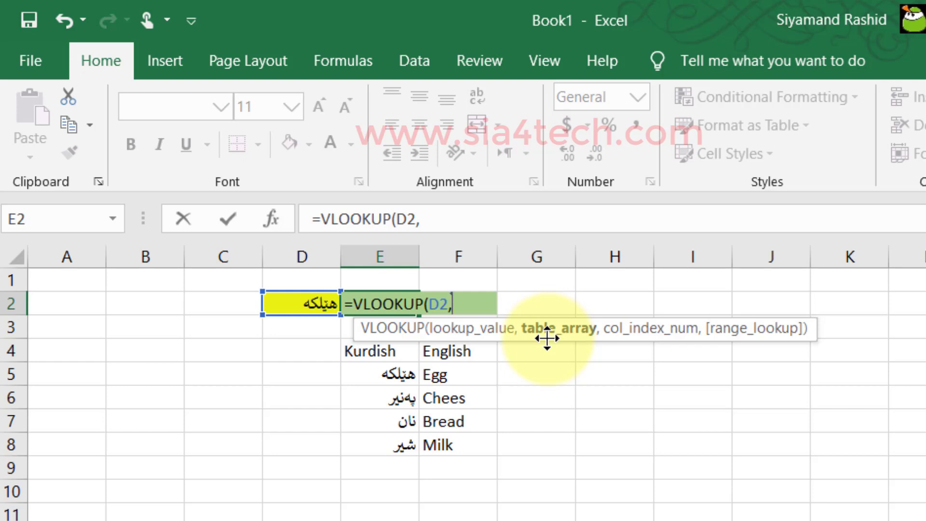
Complete E2's formula as =VLOOKUP(D2,E4:F8,2,false) so it returns Egg
mouse_move(363, 353)
left_mouse_down()
mouse_move(463, 435)
mouse_move(688, 443)
mouse_move(465, 452)
left_mouse_up()
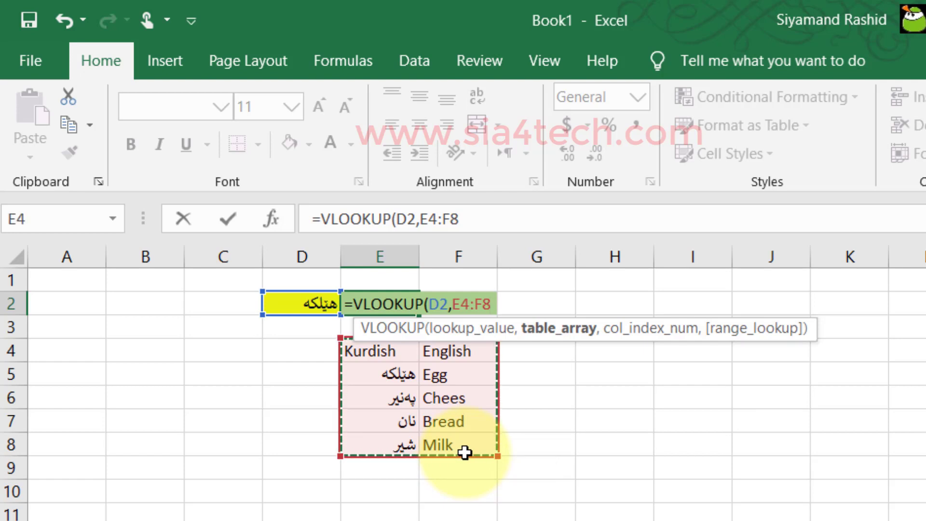
type(",")
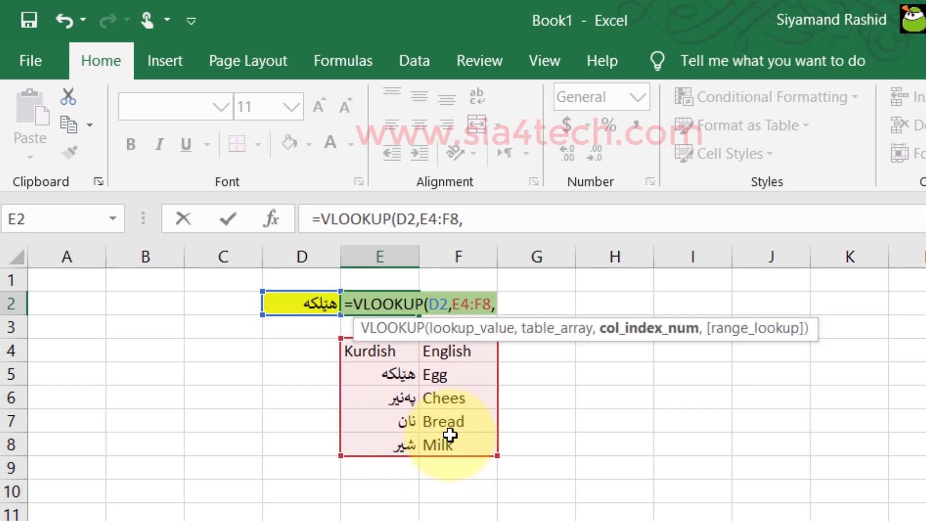
type("2")
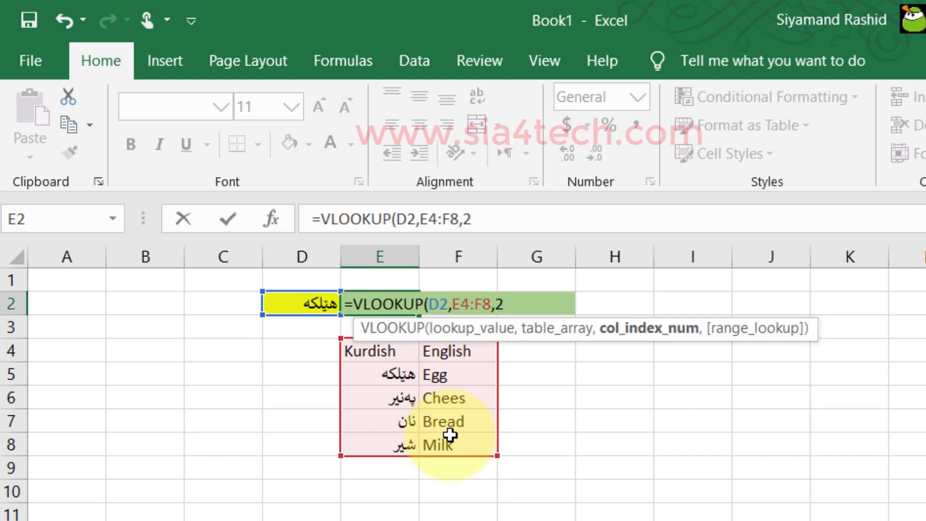
type(",")
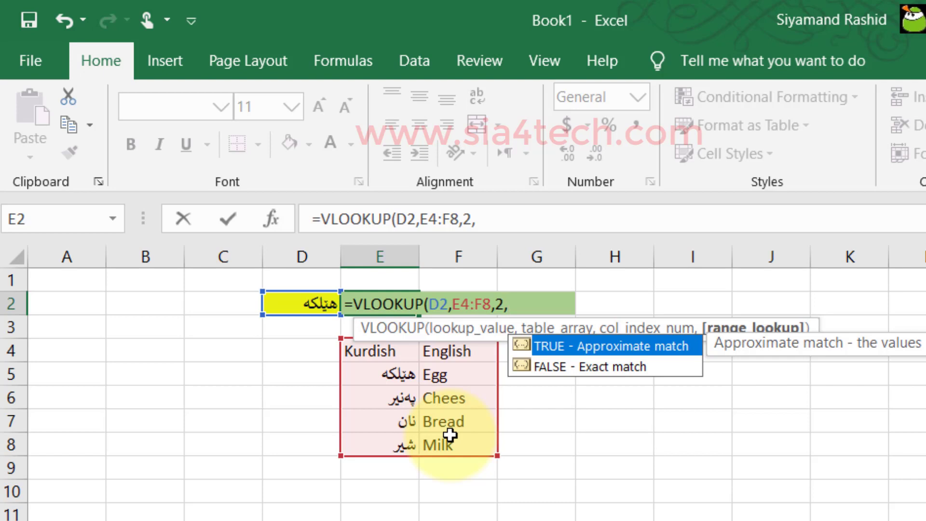
type("fal")
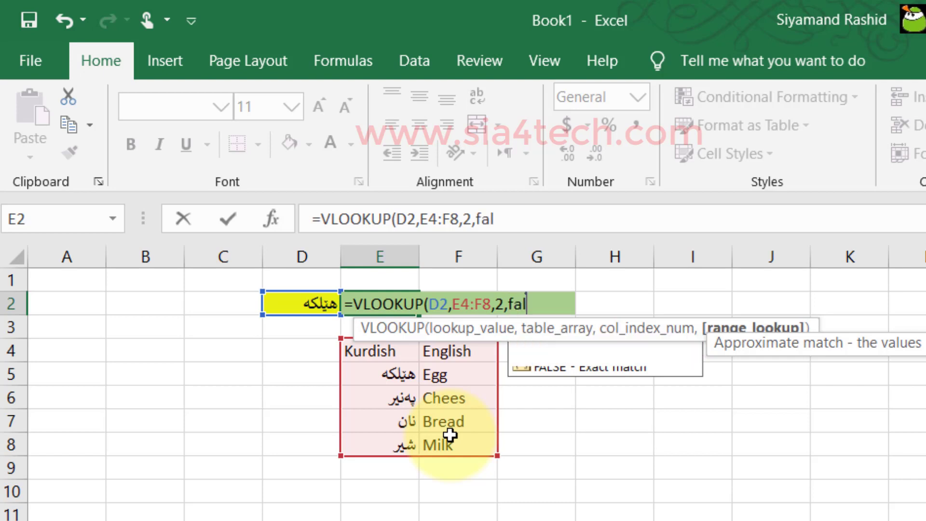
type("se")
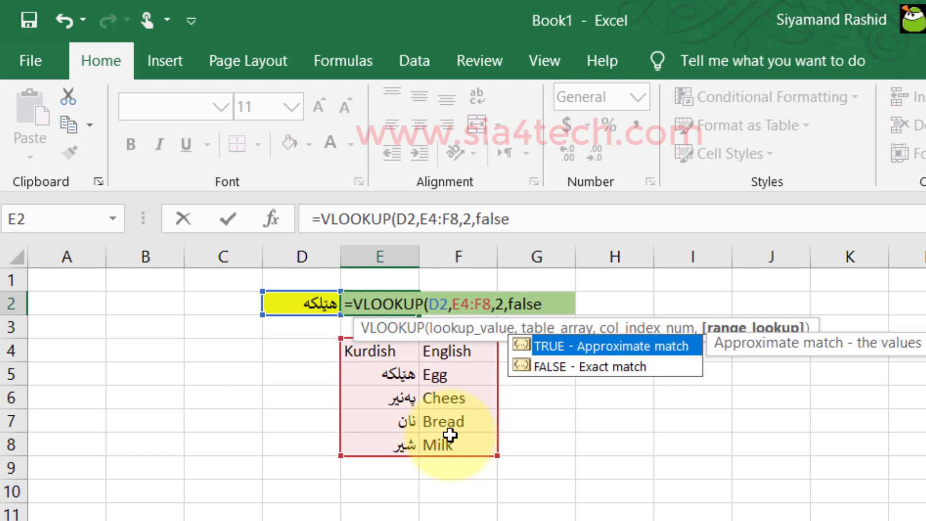
type(")")
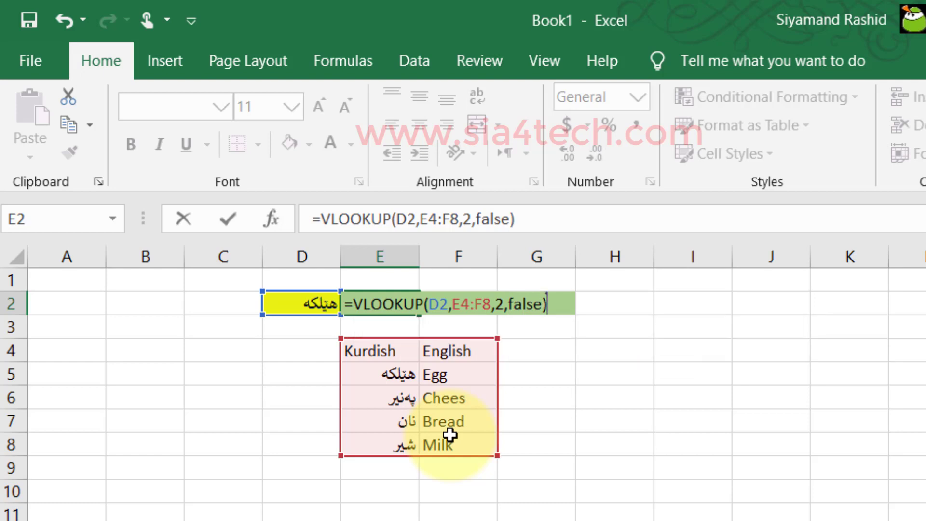
key("Return")
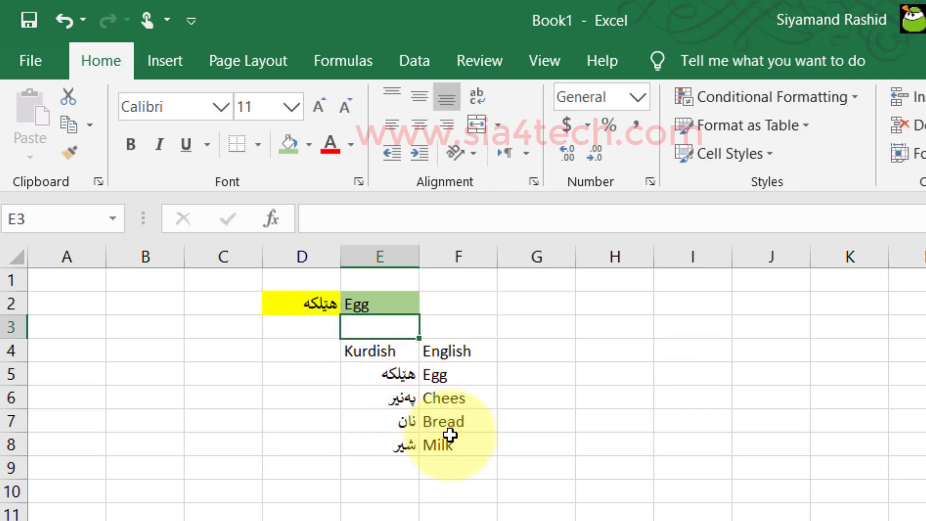
Put نان into D2 and confirm, so E2's lookup shows Bread
left_click(303, 301)
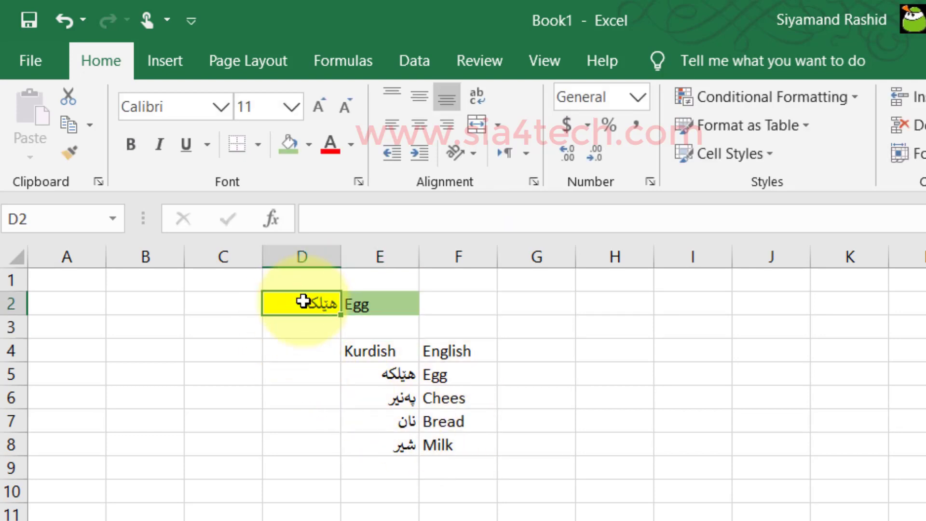
type("نان")
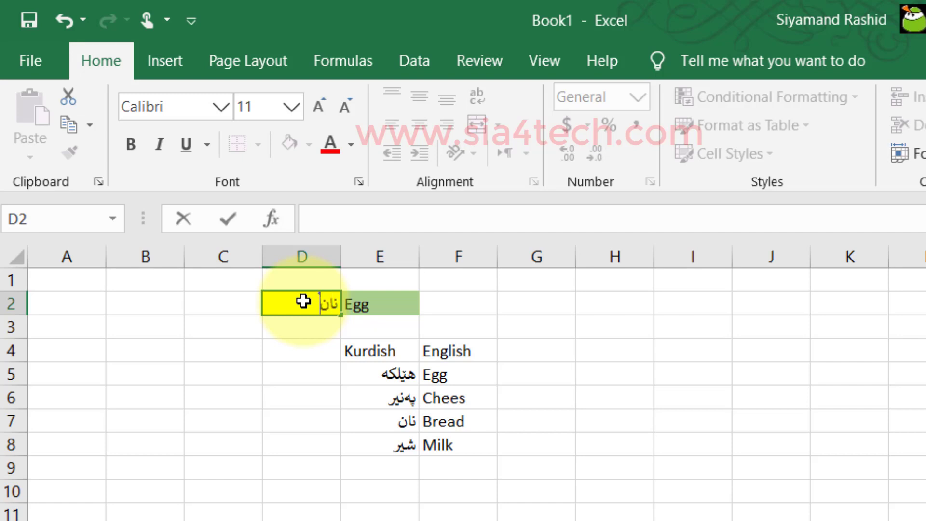
key("Return")
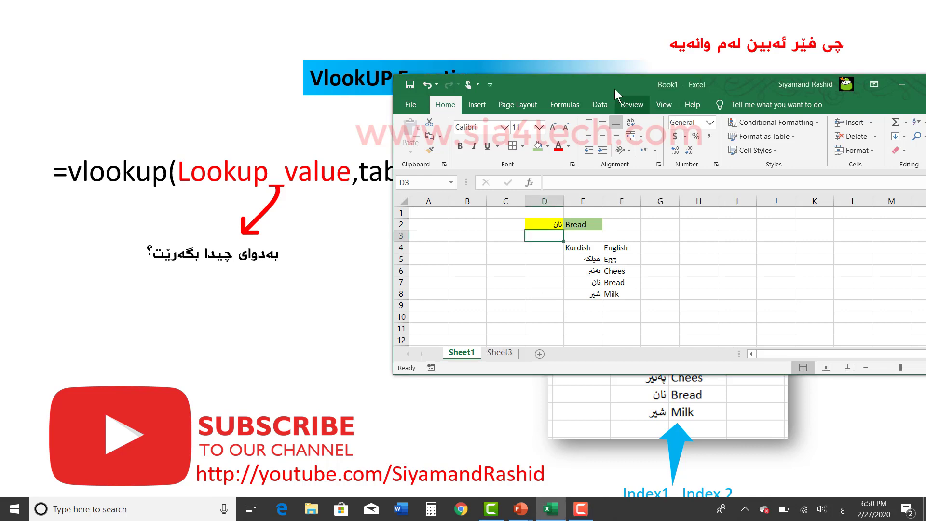
Bring the Excel window fully on screen and open Sheet3
left_click_drag(612, 82, 435, 99)
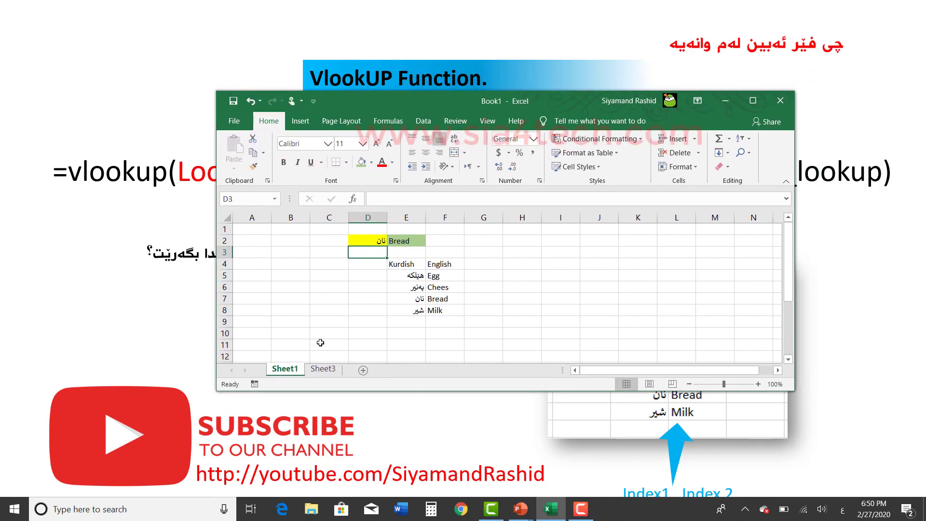
left_click(326, 369)
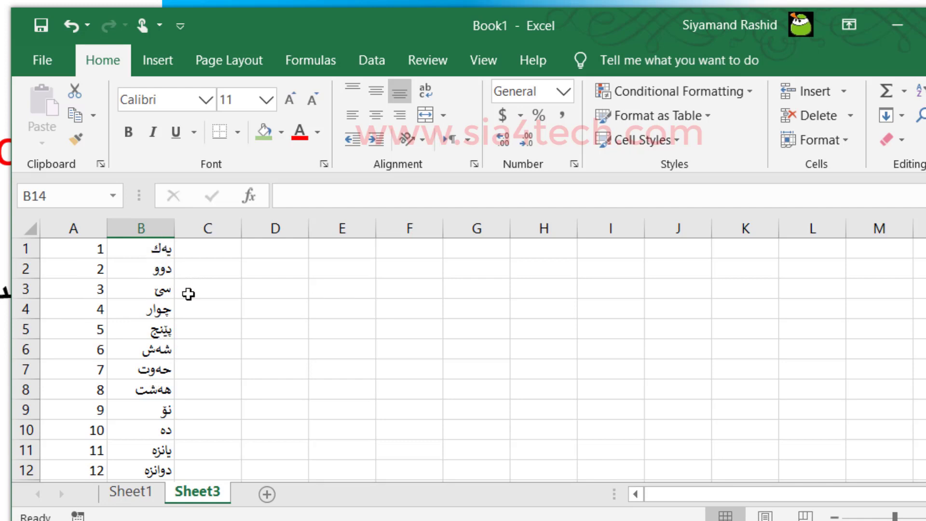
Enter 7 in F3 as the number to look up
left_click(384, 294)
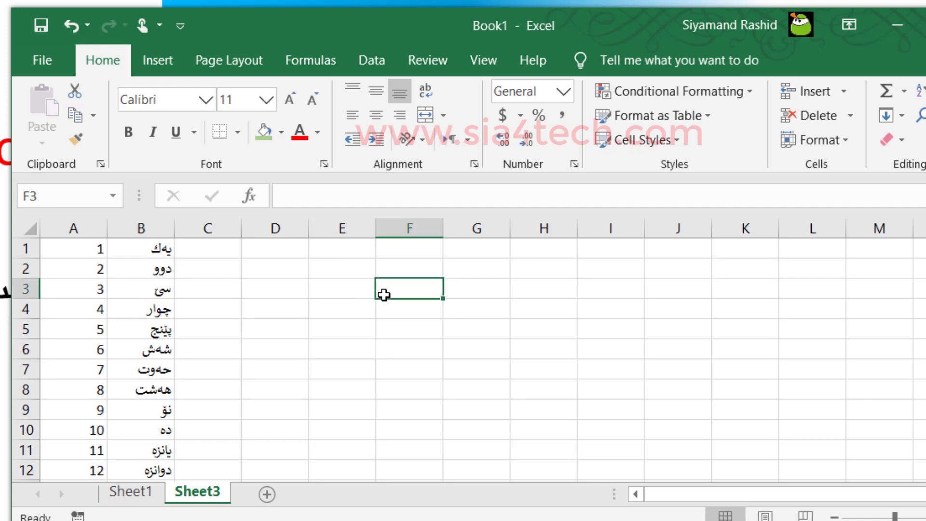
type("v")
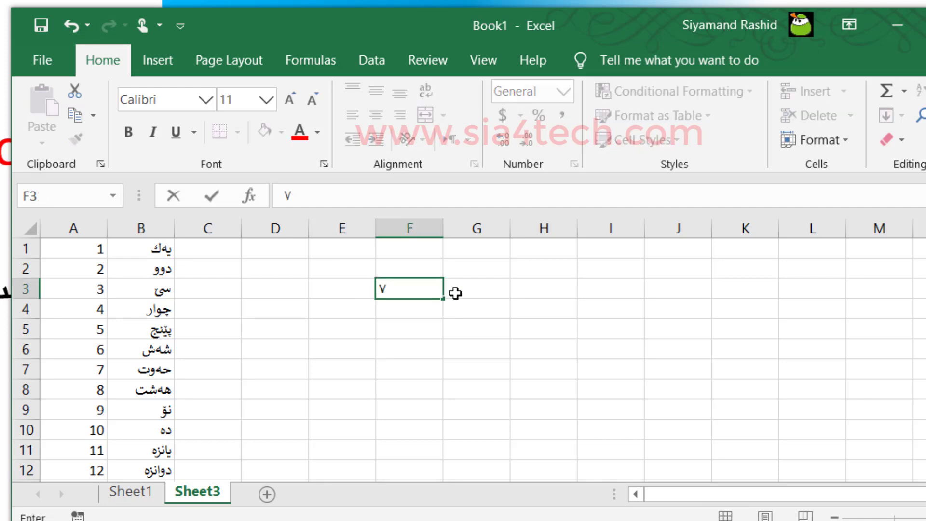
left_click(465, 291)
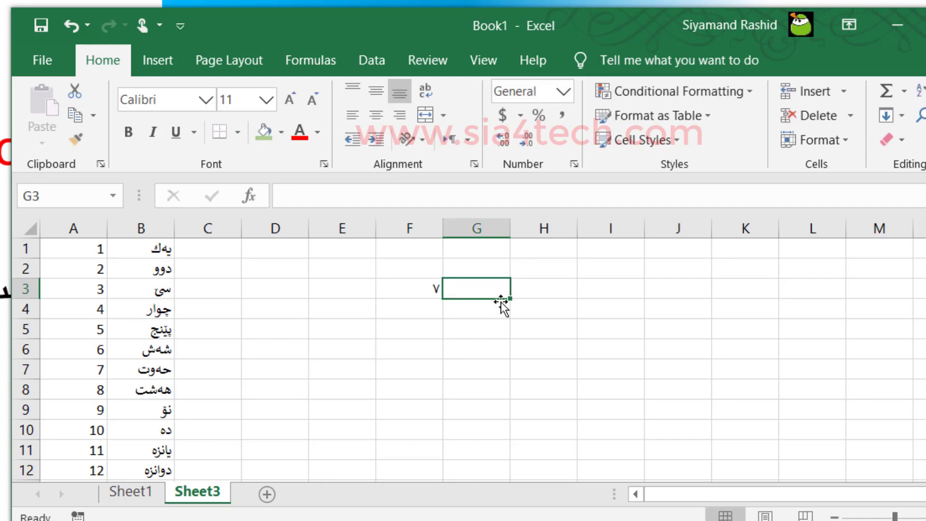
In G3 enter =VLOOKUP(F3,A1:B17,2,false) to return the Kurdish word حەوت
type("=")
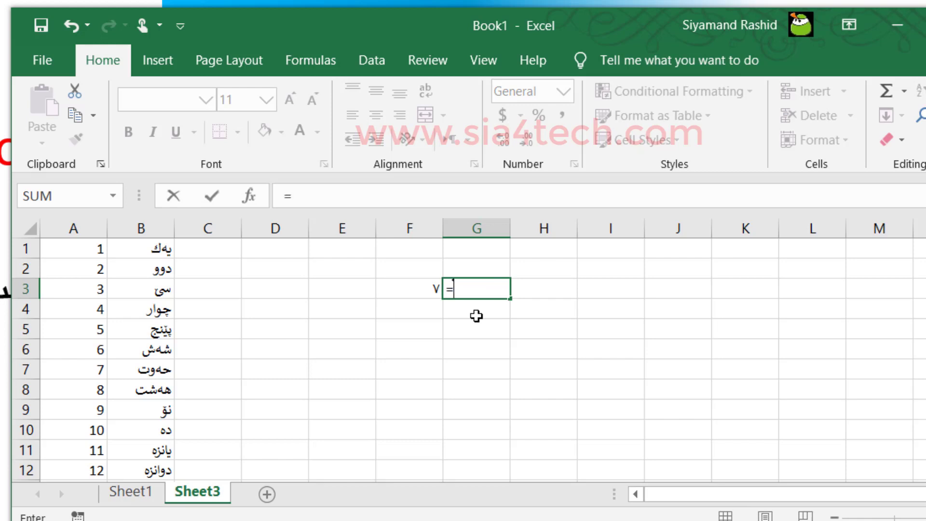
type("vlo")
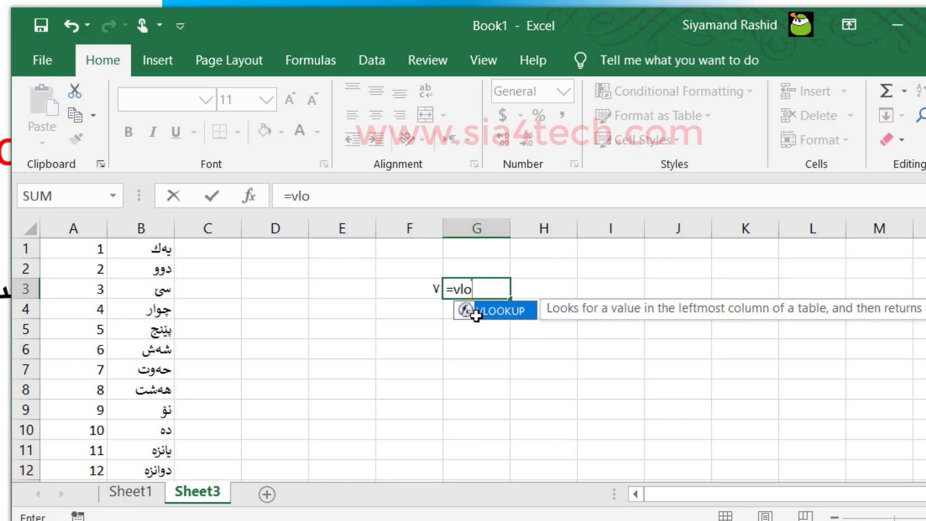
double_click(476, 314)
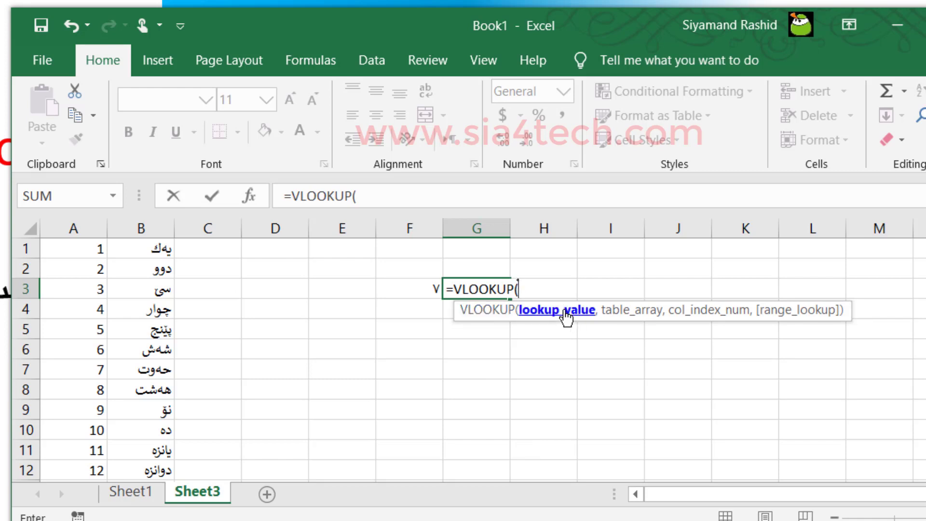
left_click(418, 289)
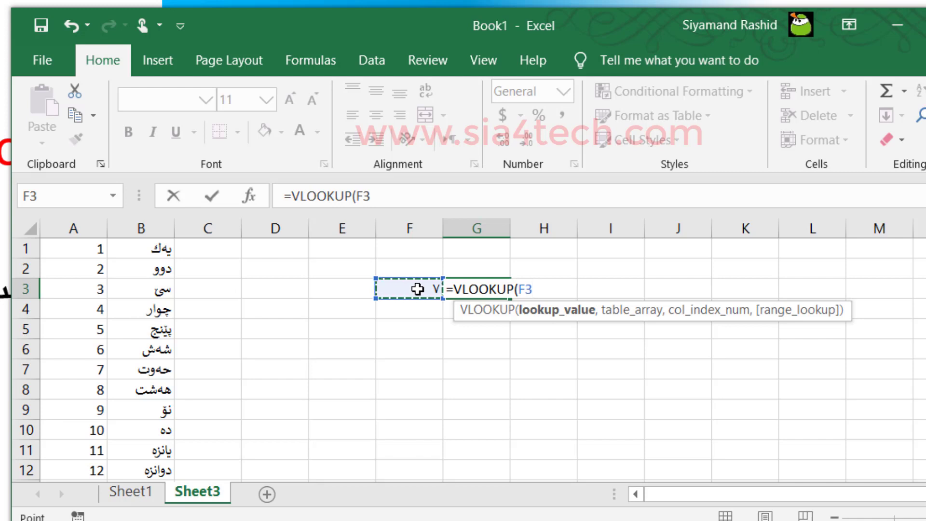
type(",")
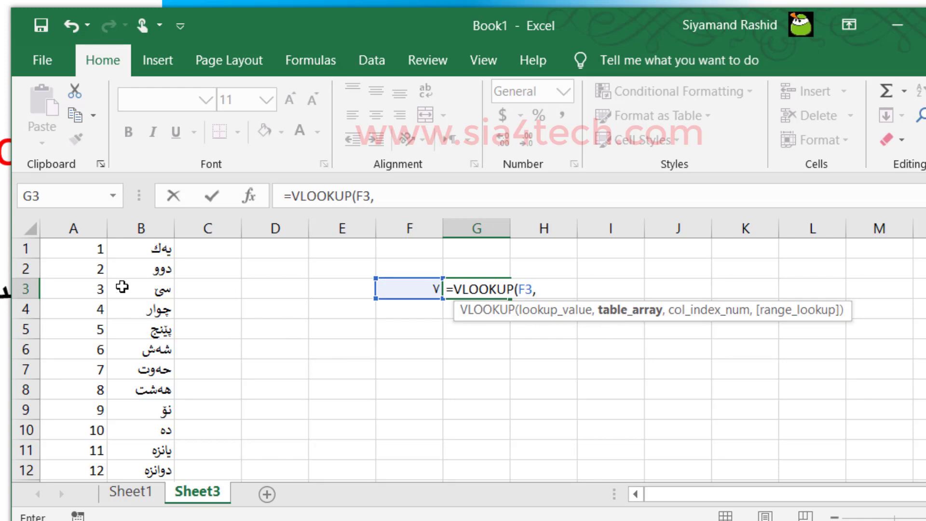
mouse_move(61, 242)
left_mouse_down()
mouse_move(135, 412)
mouse_move(128, 490)
mouse_move(117, 434)
left_mouse_up()
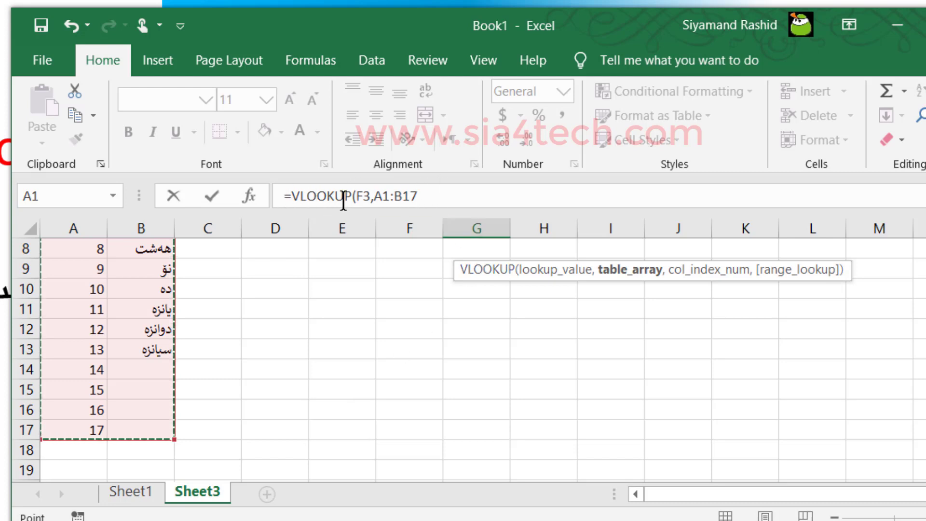
left_click(449, 195)
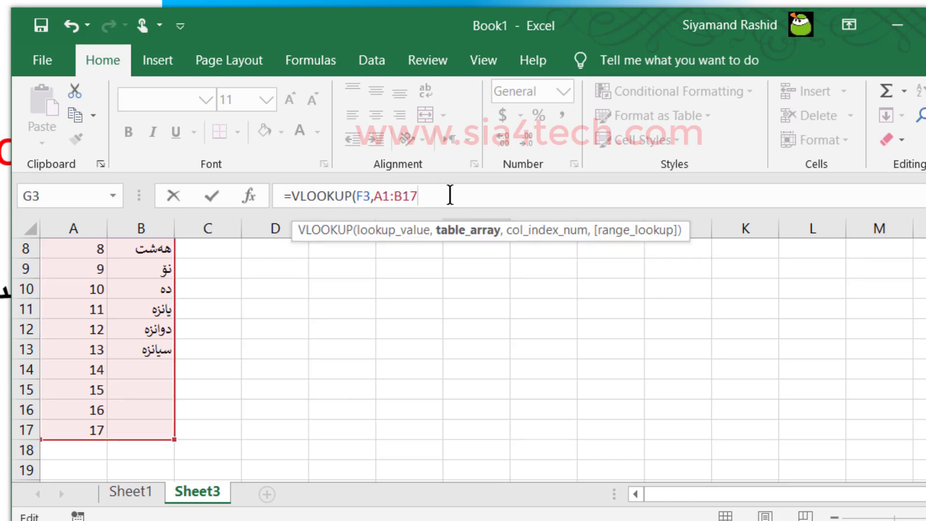
type(",")
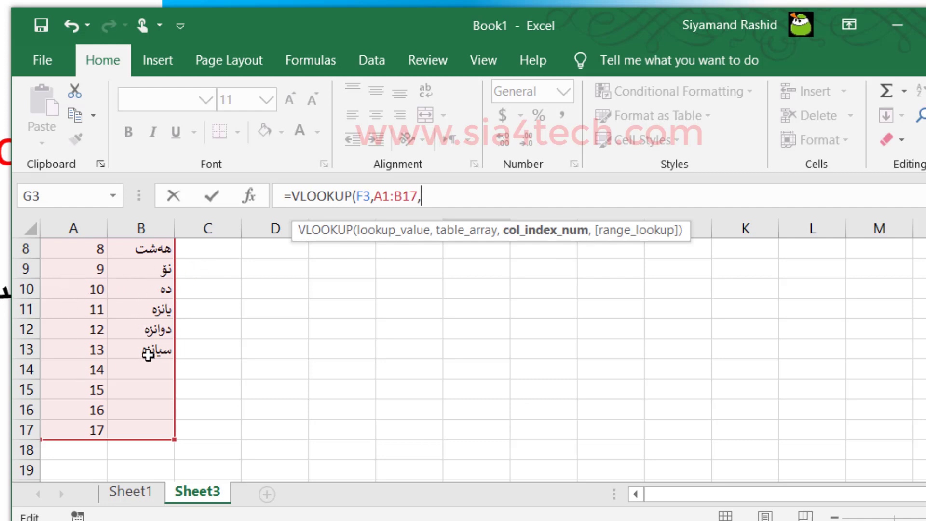
type("2,")
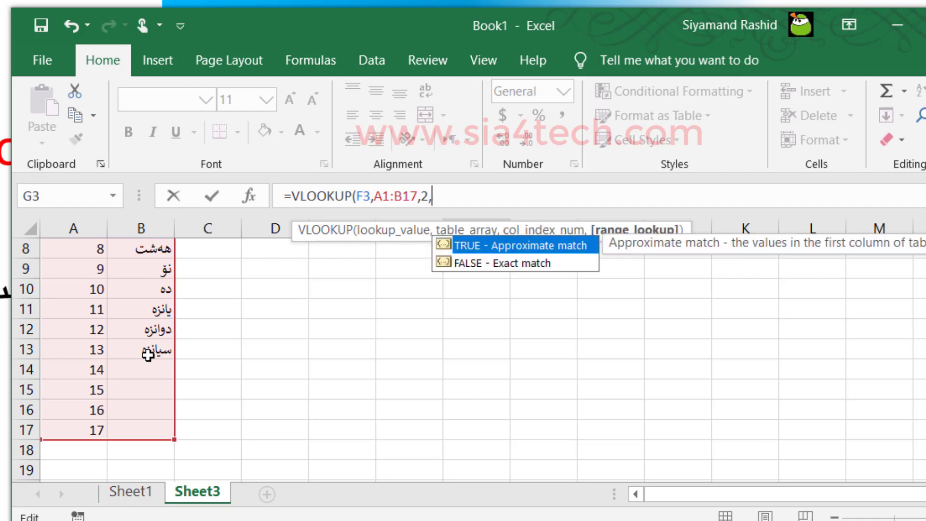
type("false")
type(")")
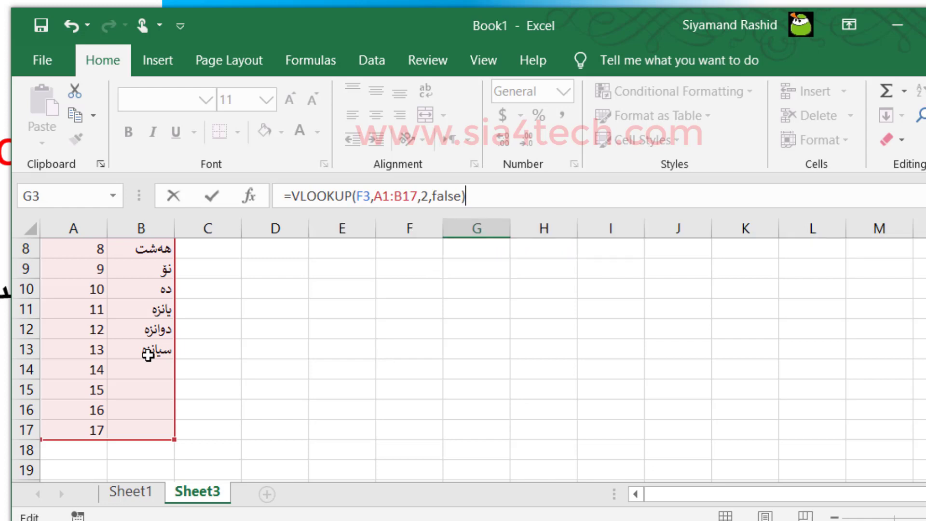
key("Return")
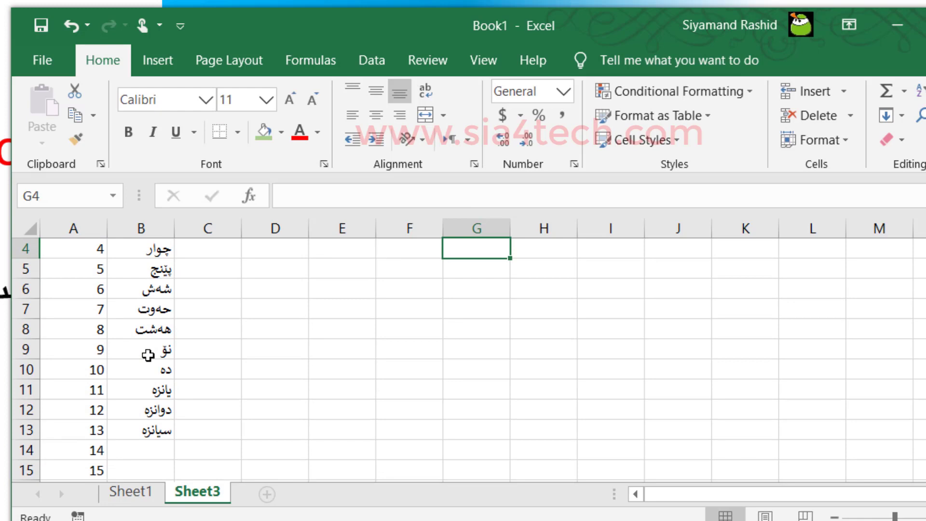
Try 1 and then 4 in F3 and watch G3's lookup result change
scroll(481, 365, "up", 1)
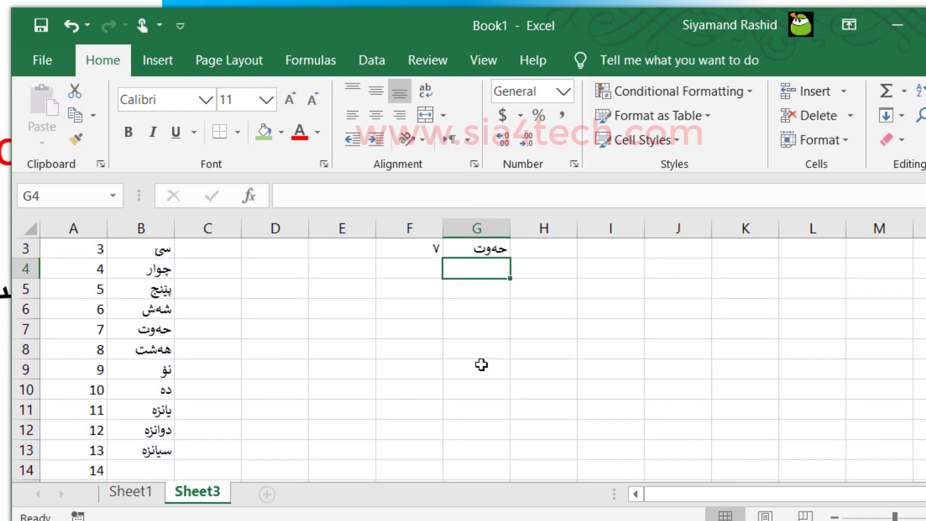
left_click(414, 249)
type("1")
key("Return")
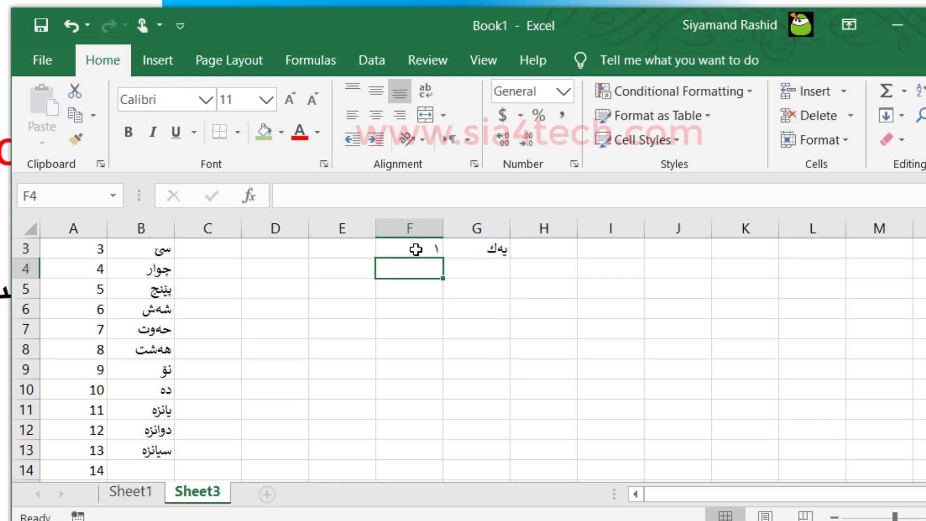
left_click(416, 249)
type("4")
key("Return")
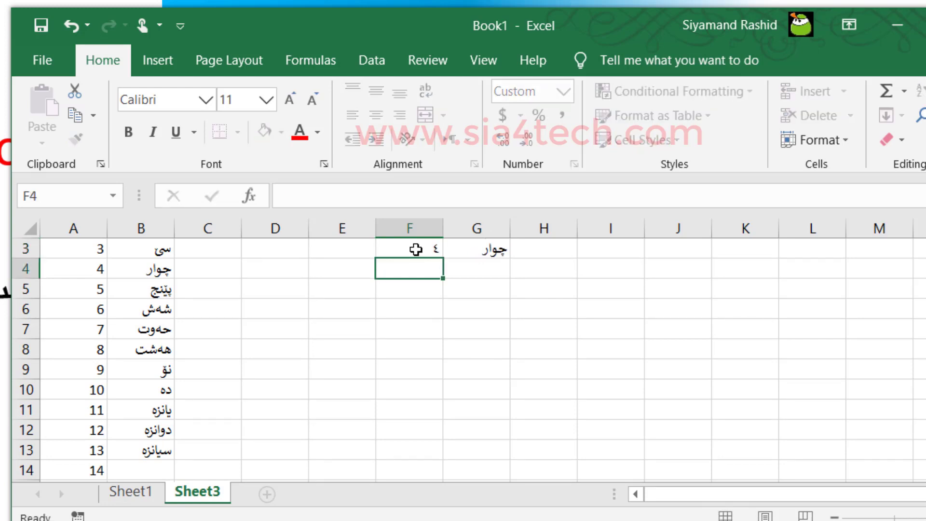
Try 12 and then 14 in F3; with 14, G3 returns 0
left_click(416, 250)
type("1")
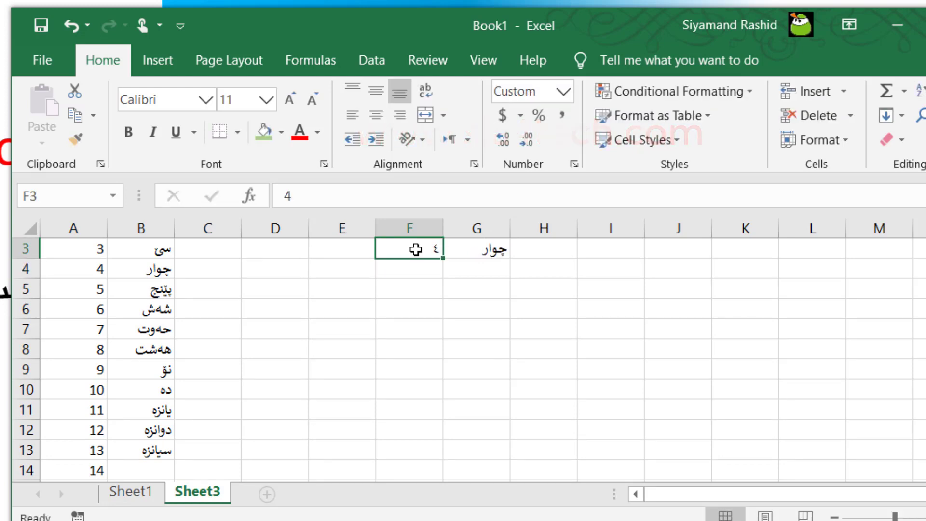
type("2")
key("Return")
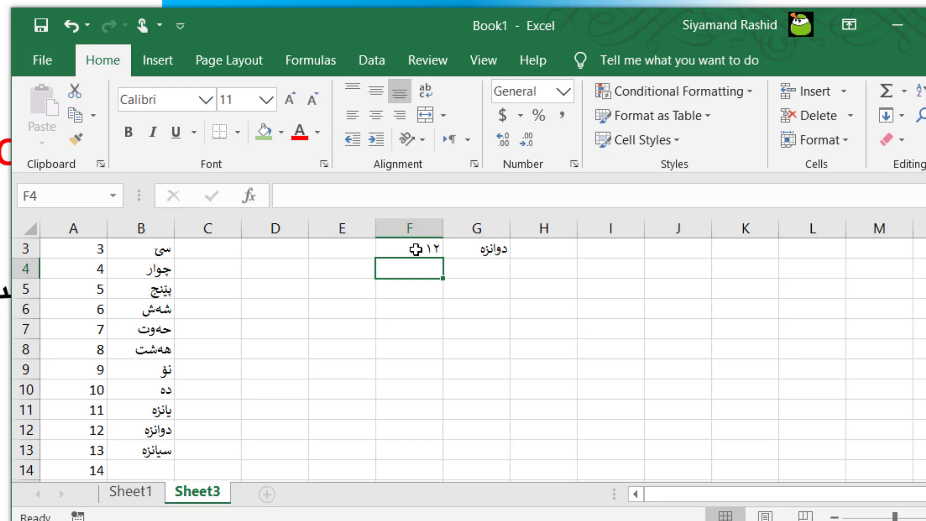
left_click(415, 249)
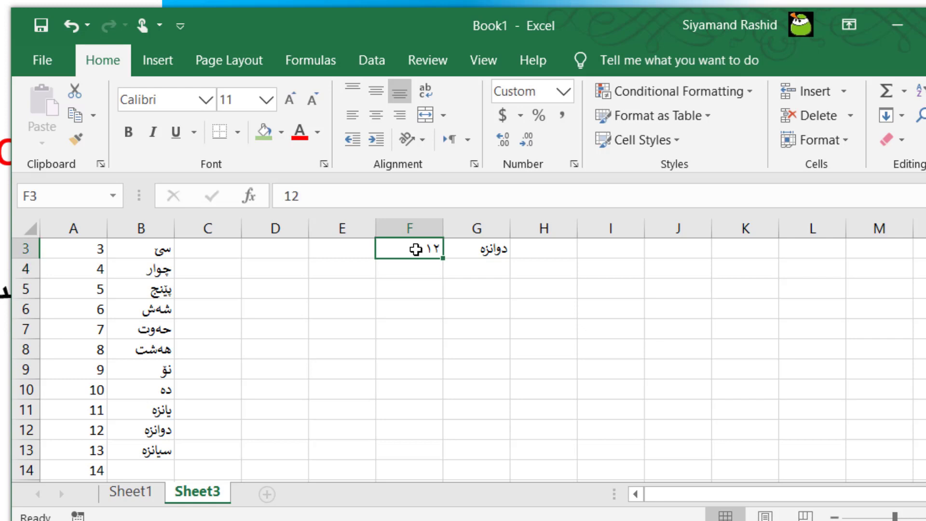
type("14")
key("Return")
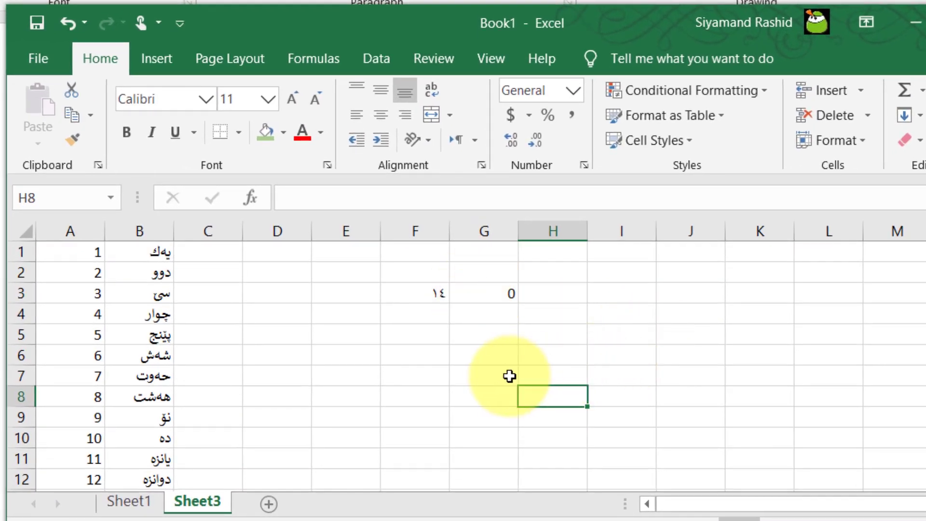
Shade G7 light green and start a CHOOSE formula in H7 indexed by G7
left_click(505, 377)
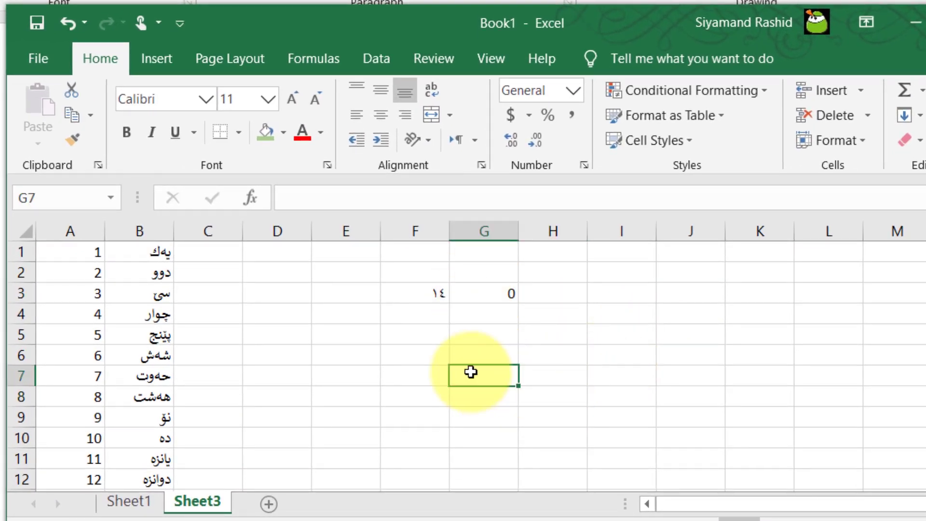
left_click(266, 132)
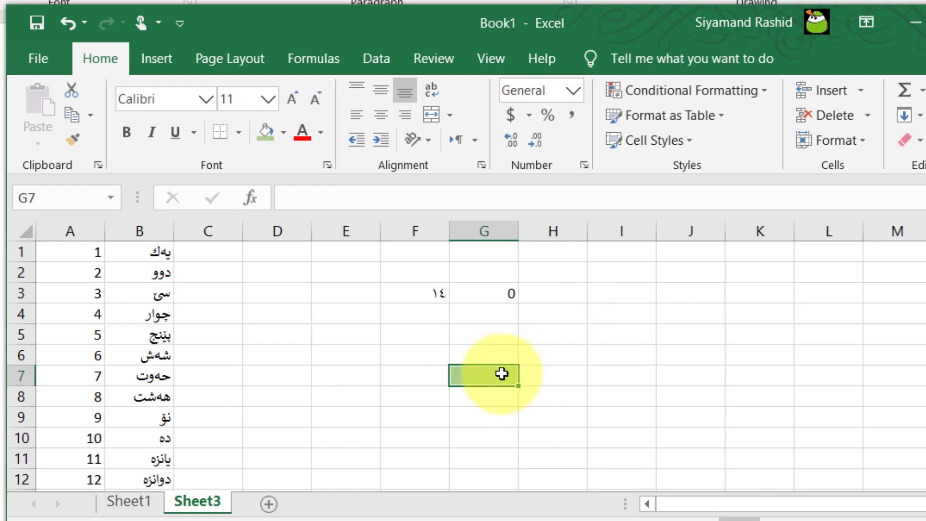
left_click(551, 372)
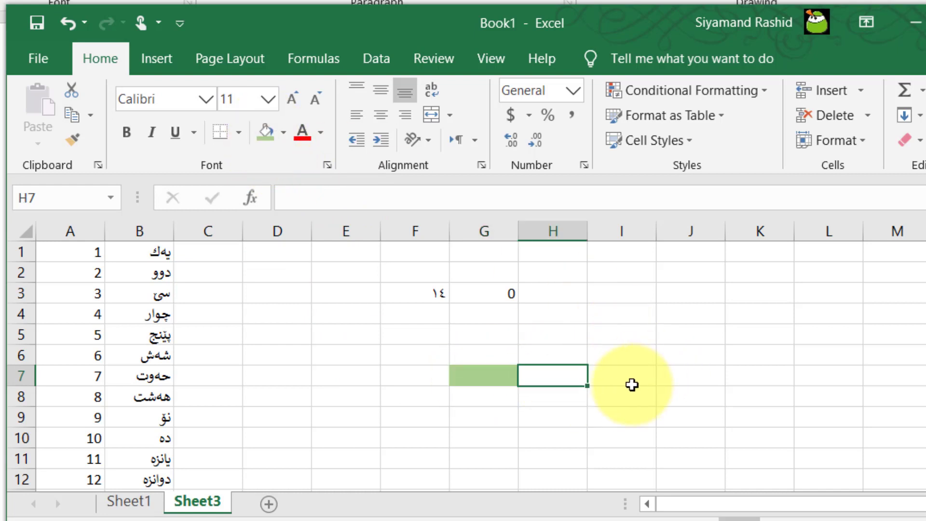
type("=")
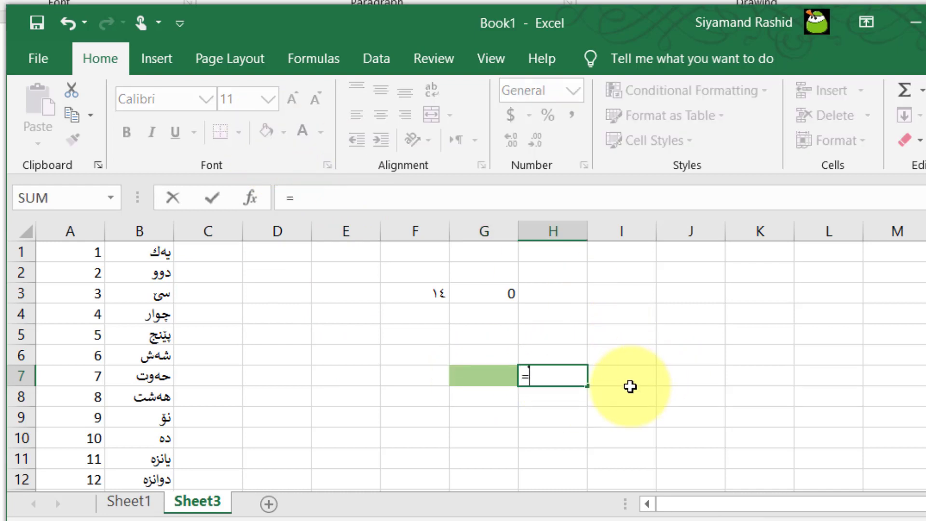
type("v")
key("BackSpace")
type("choo")
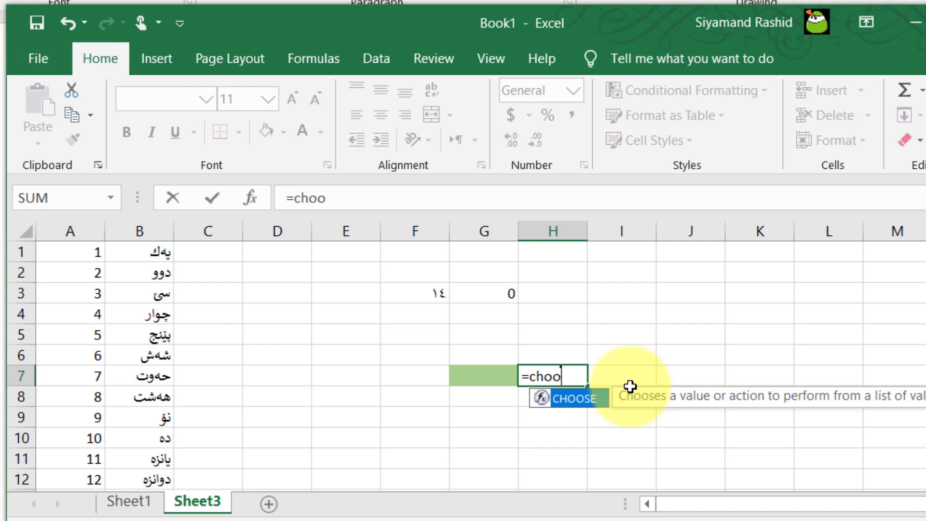
key("Tab")
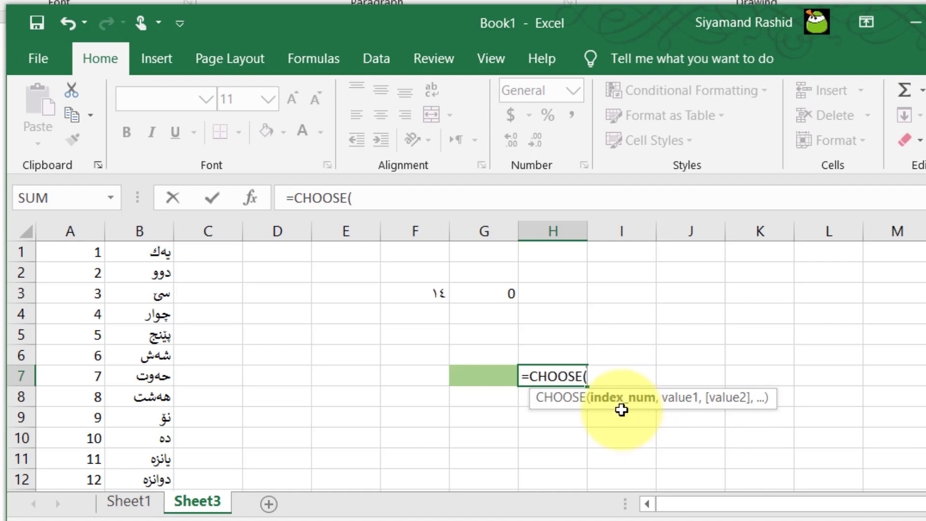
left_click(619, 416)
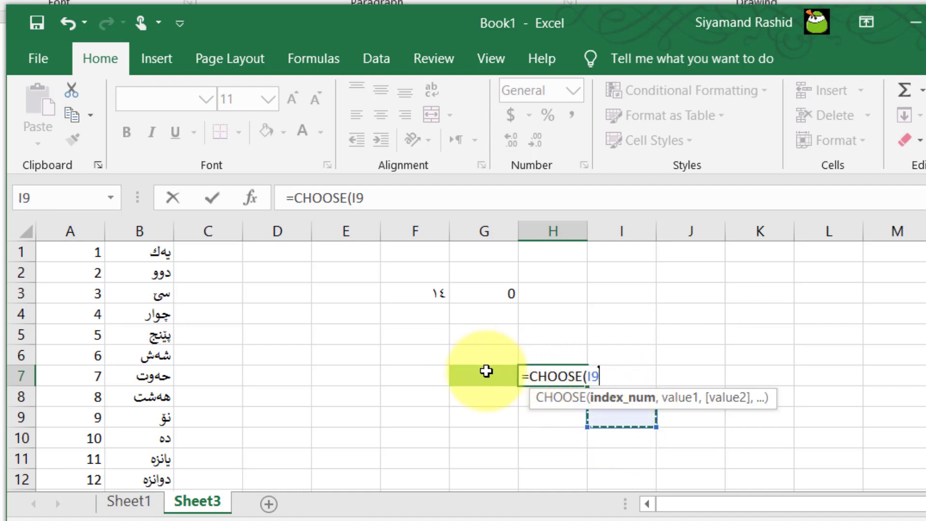
left_click(485, 371)
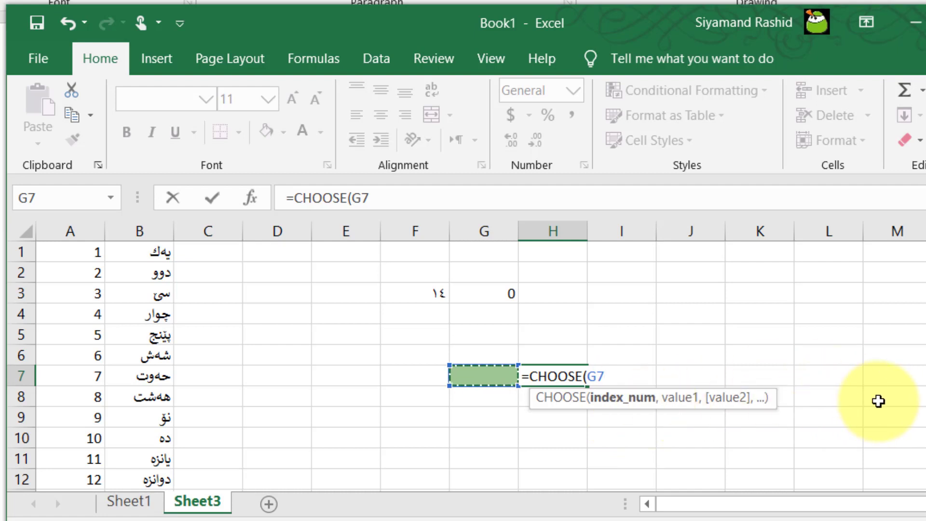
Give CHOOSE the values "یەك","دوو","سی","چوار","پێنج" and commit the formula in H7
type(",")
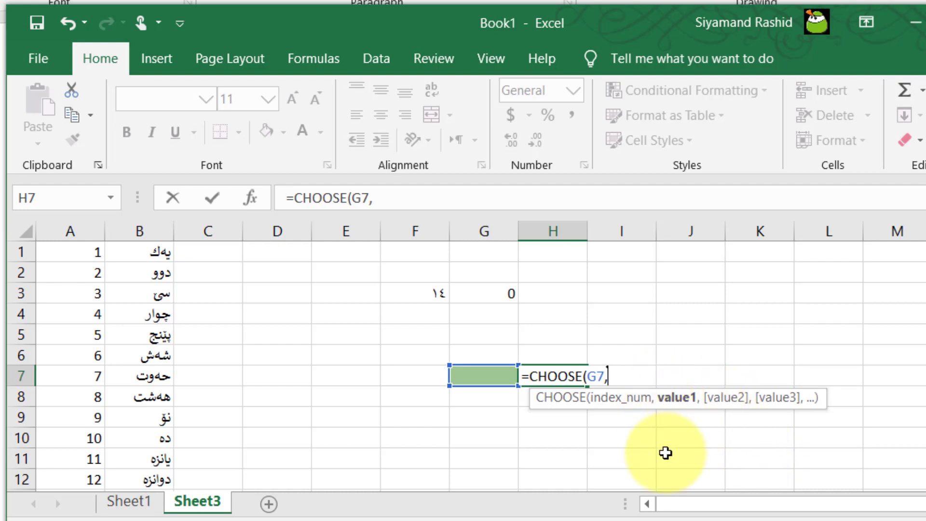
type("\"یەك\"")
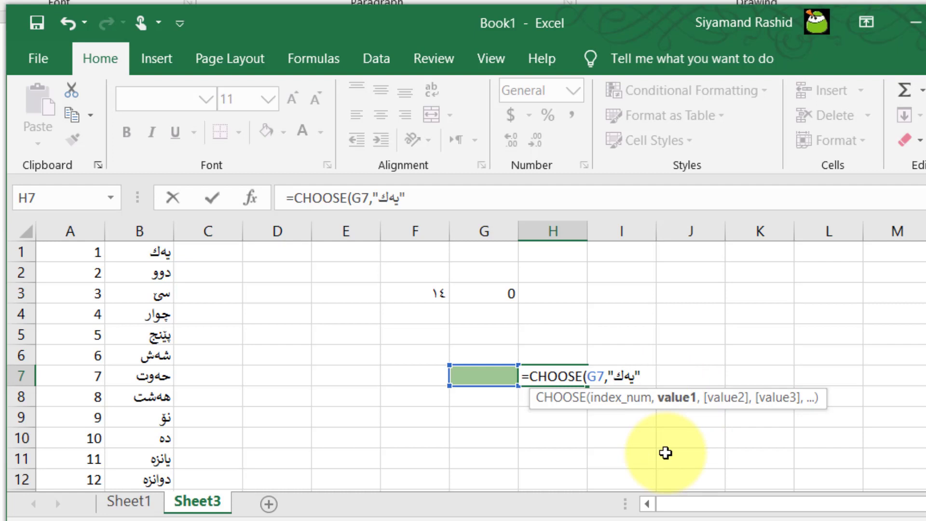
type("و")
key("BackSpace")
type(",\"دوو\",")
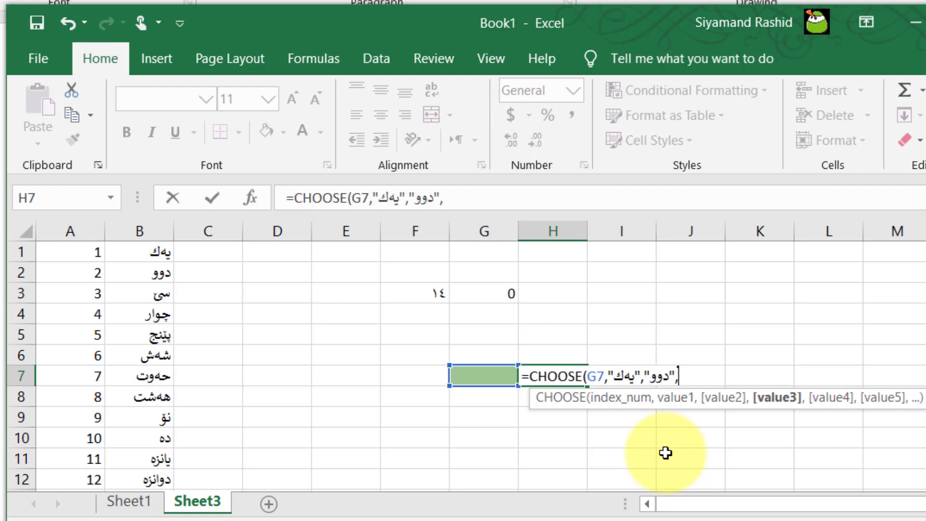
type("\"سی\",")
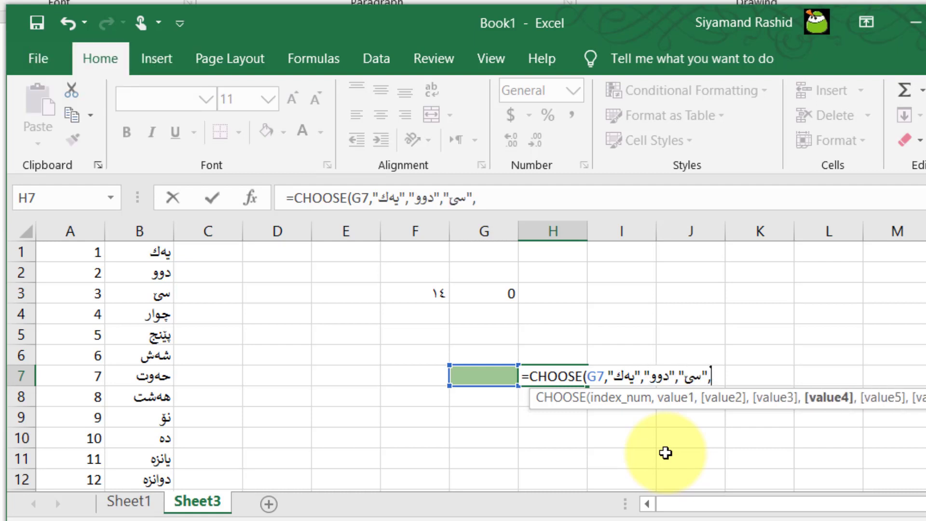
type("\"چوار\",\"پ")
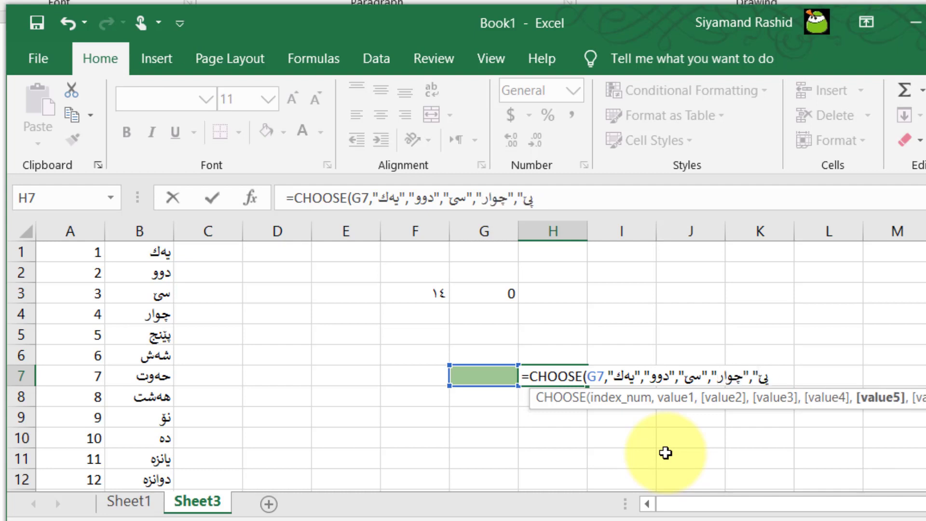
type("ێنج\"")
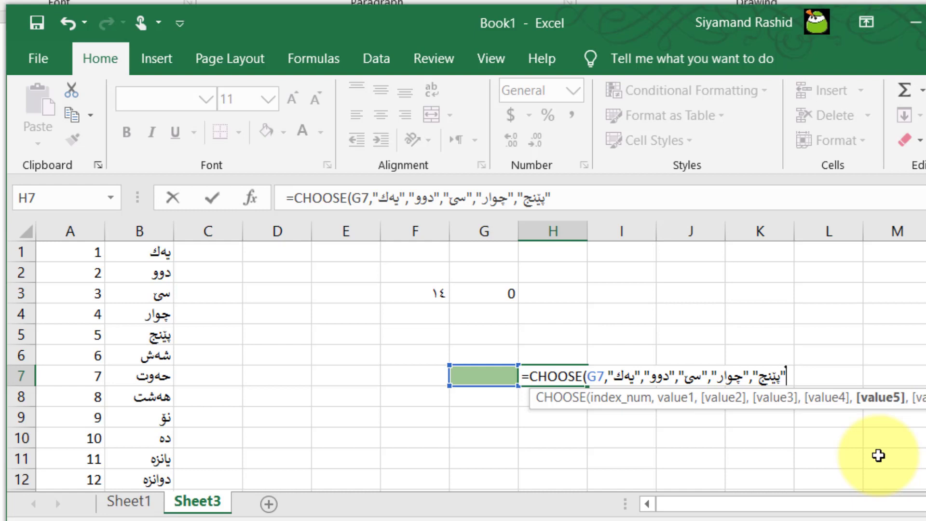
type(")")
key("BackSpace")
type(")")
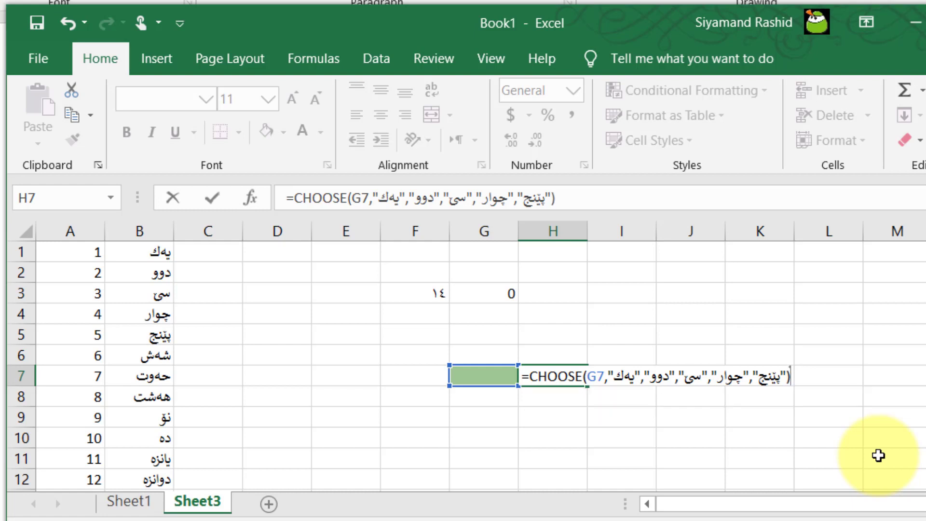
key("Return")
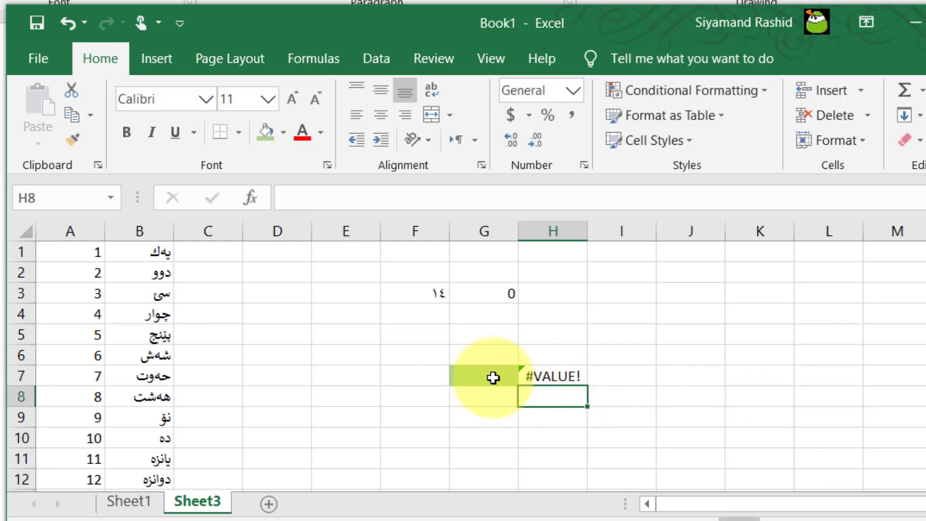
Set G7 to 2 and inspect the دوو argument of H7's CHOOSE formula
left_click(493, 376)
type("2")
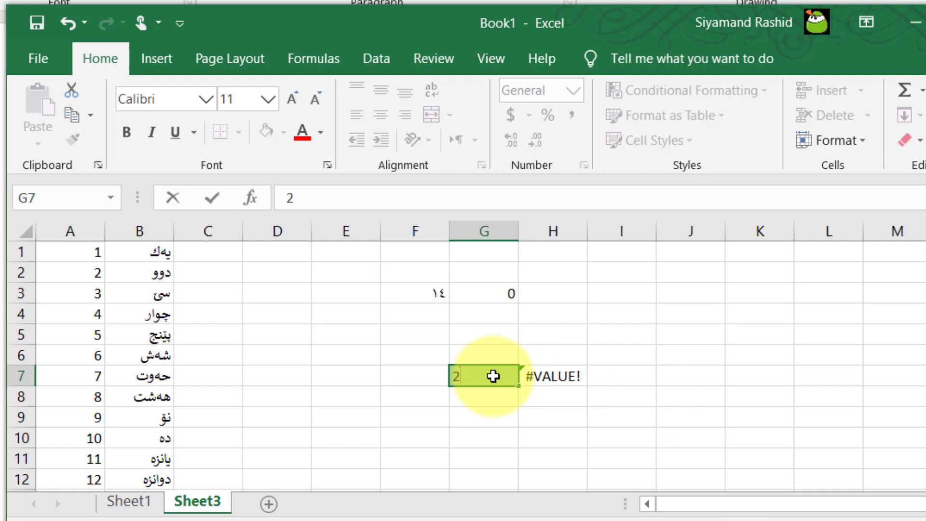
key("Return")
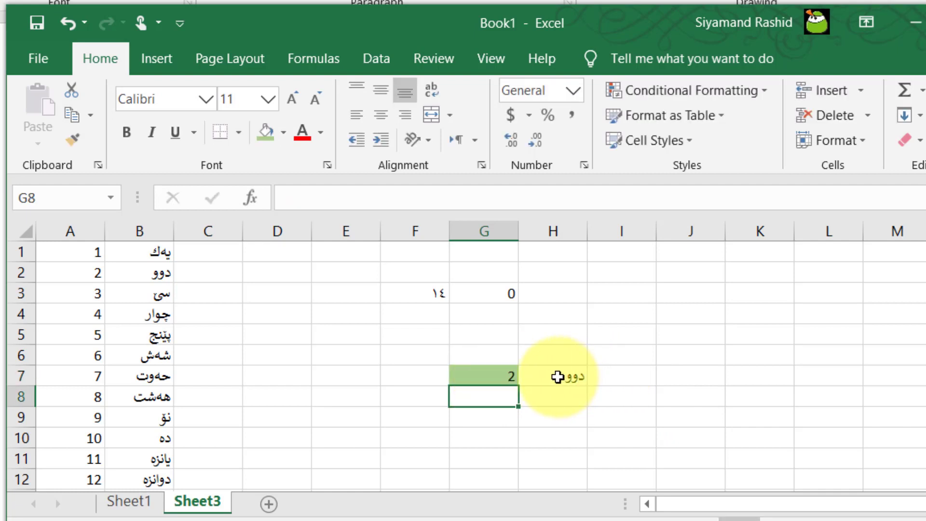
left_click(510, 377)
left_click(540, 377)
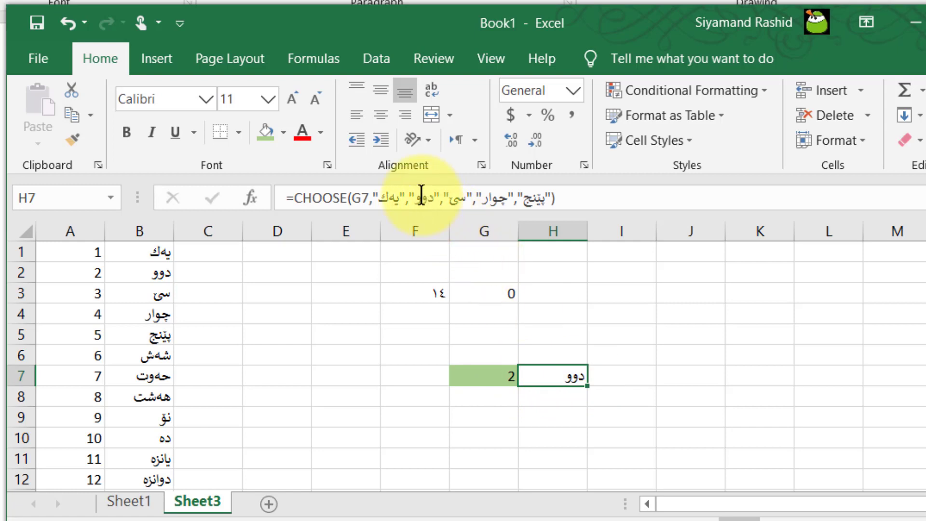
left_click(421, 197)
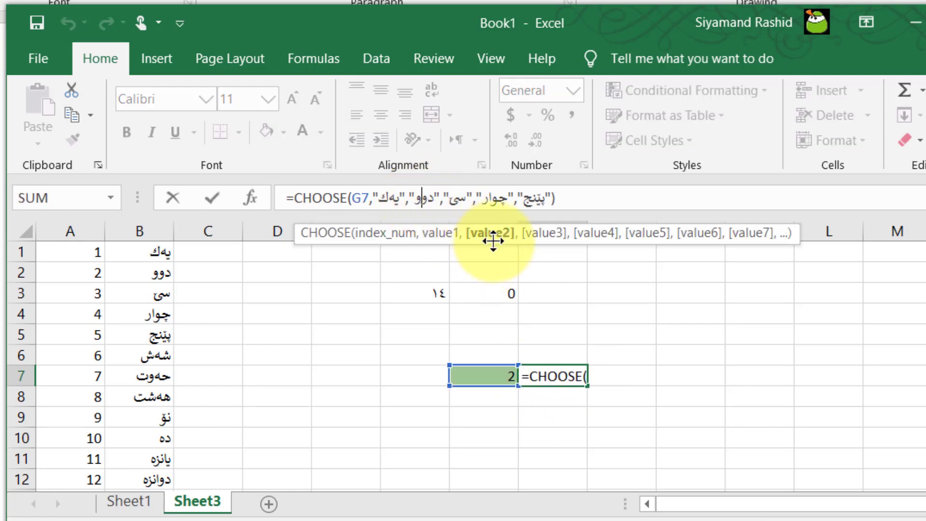
left_click(498, 238)
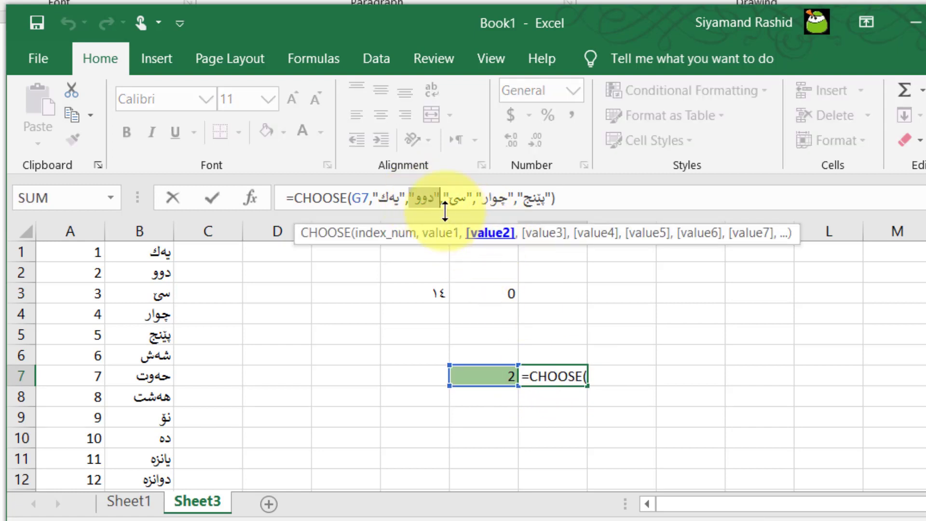
left_click_drag(415, 198, 426, 199)
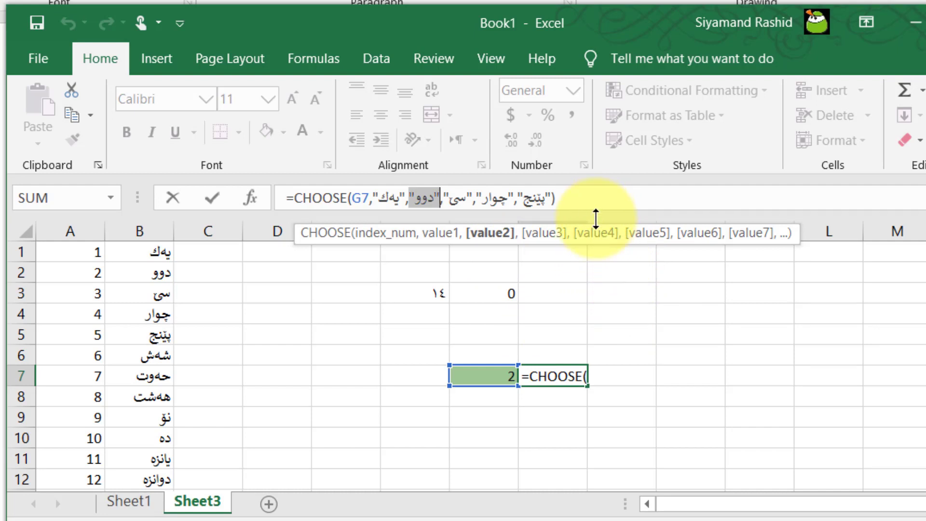
key("ctrl+Return")
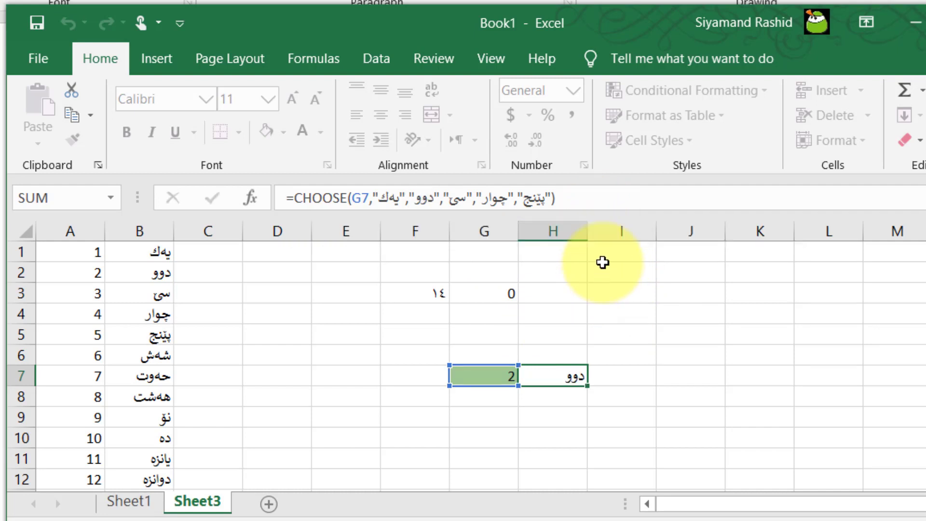
Change the G7 index to 5 so H7 returns پێنج
left_click(503, 371)
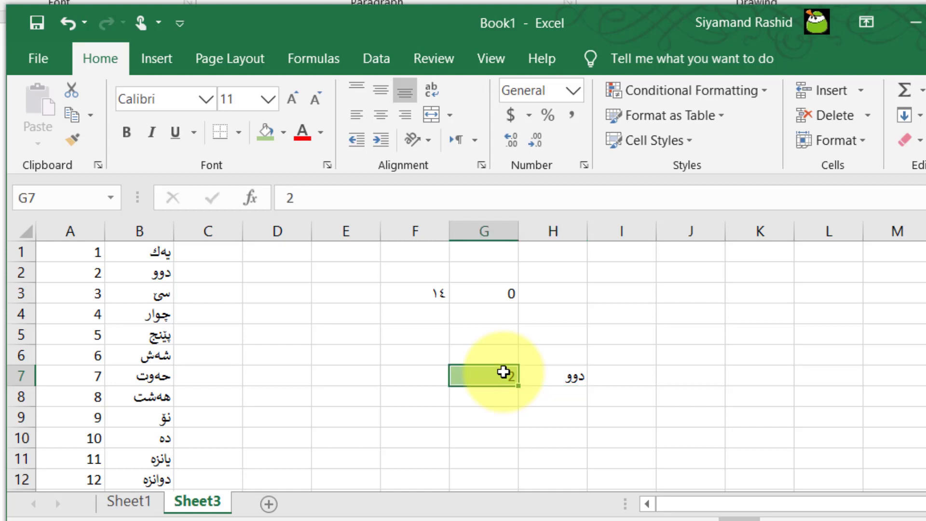
type("5")
key("Return")
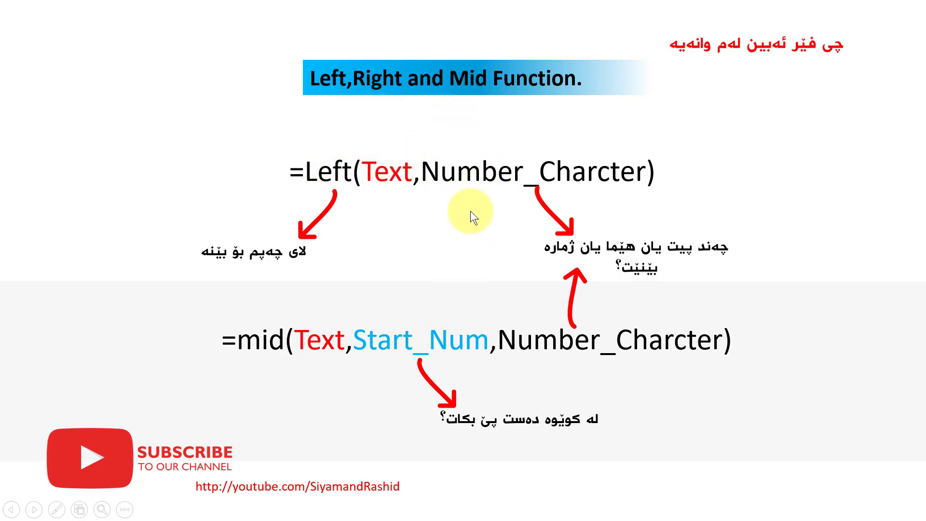
Switch from the slideshow back to the Excel workbook
key("alt+Tab")
key("alt+Tab")
key("alt+Tab")
key("alt+Tab")
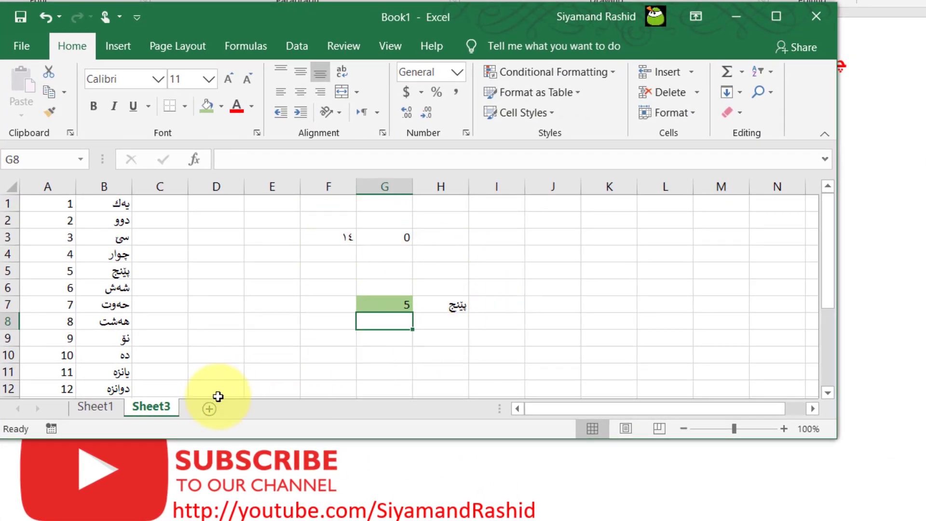
Add Sheet4, enter a person's full name in E5, and autofit column E to it
left_click(209, 408)
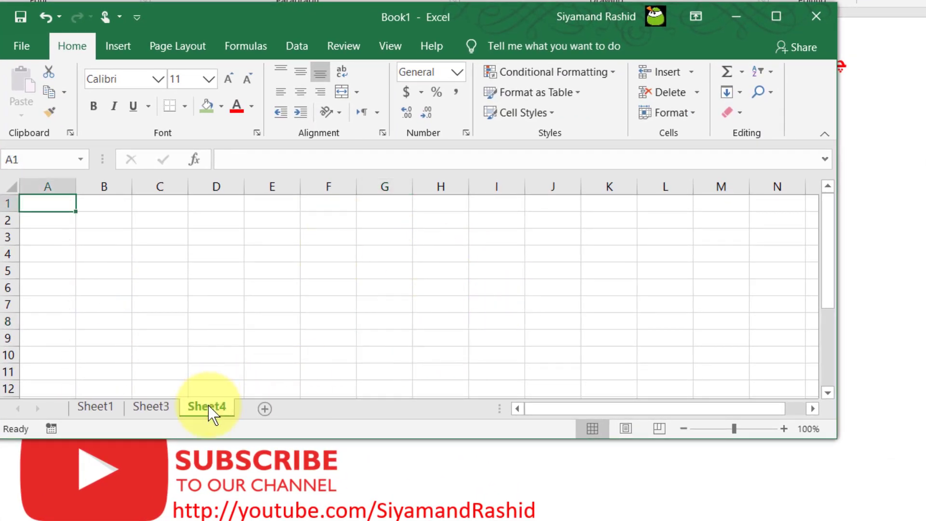
left_click(275, 267)
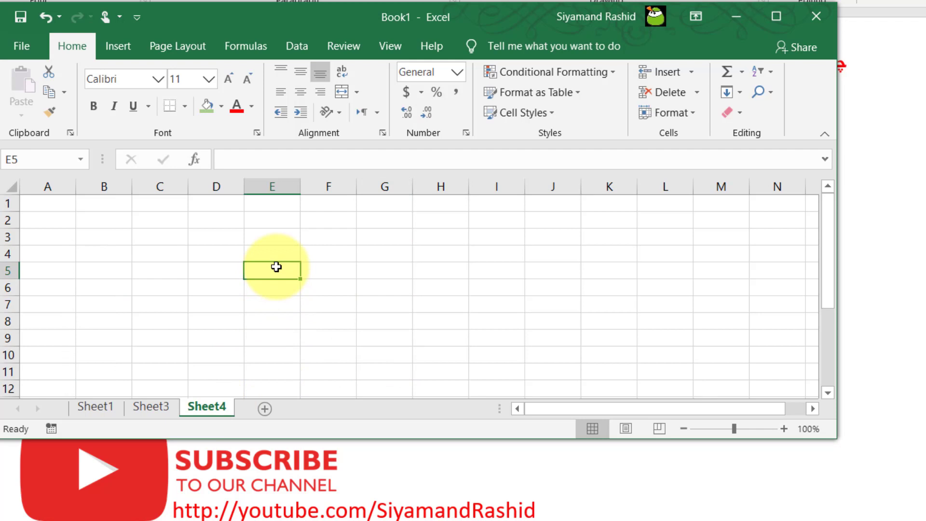
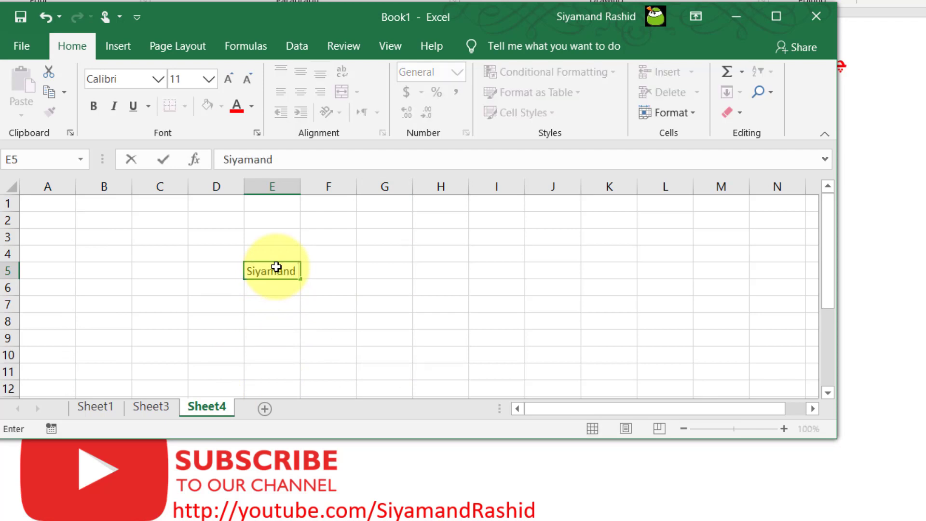
key("Tab")
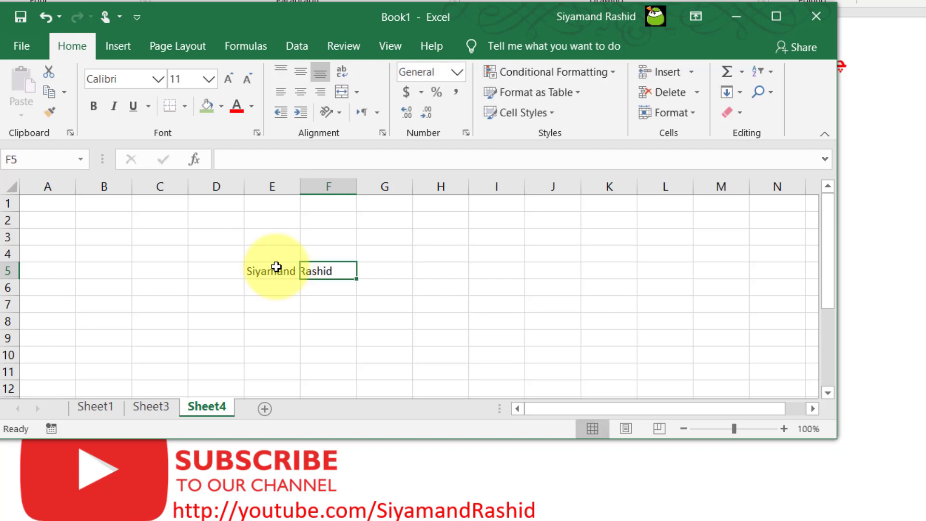
double_click(297, 178)
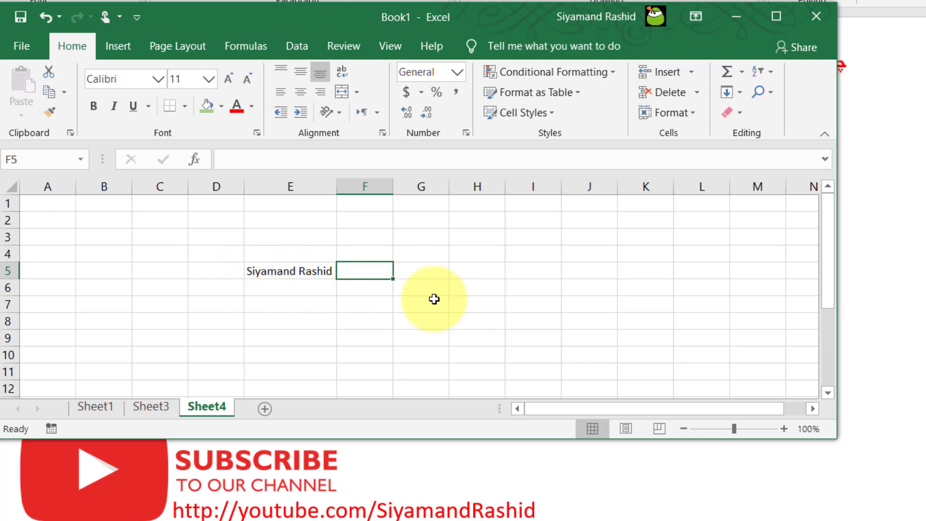
Enter =LEFT(E5,4) in F5 to show the name's first four characters
type("=left")
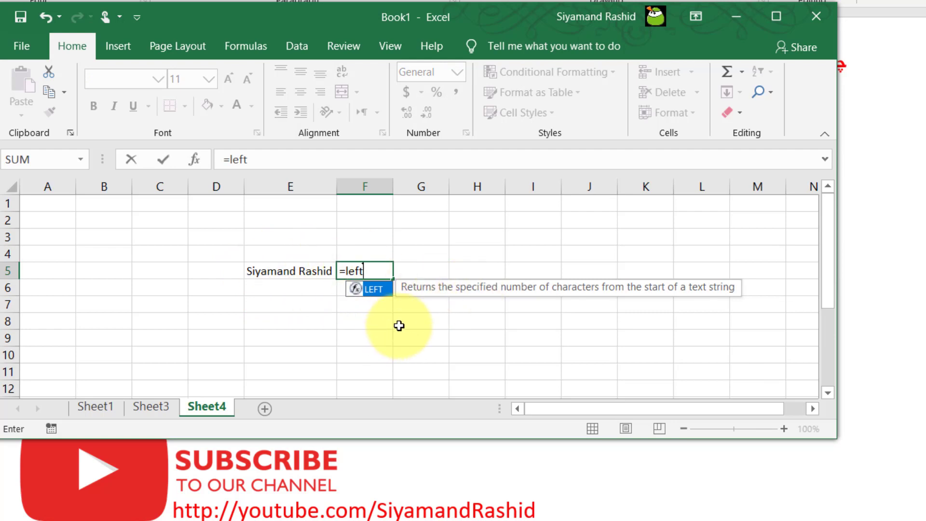
key("Tab")
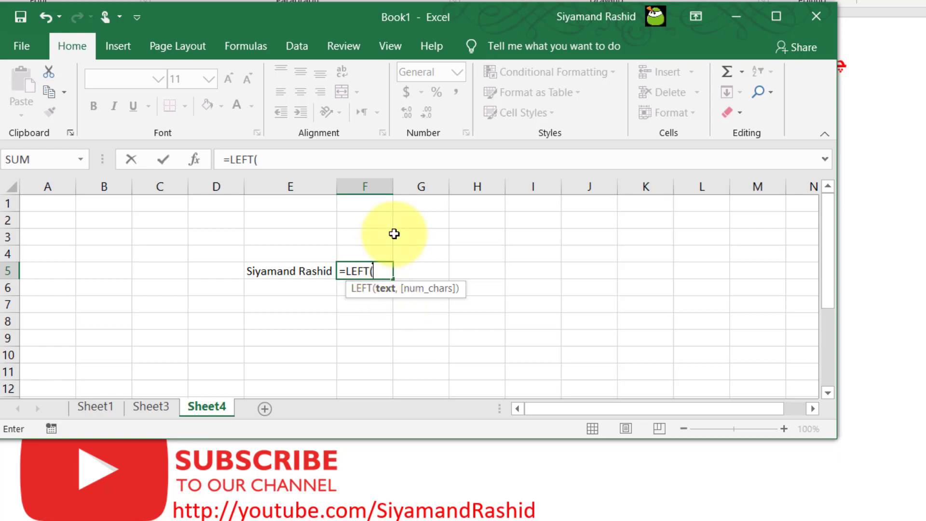
left_click(290, 270)
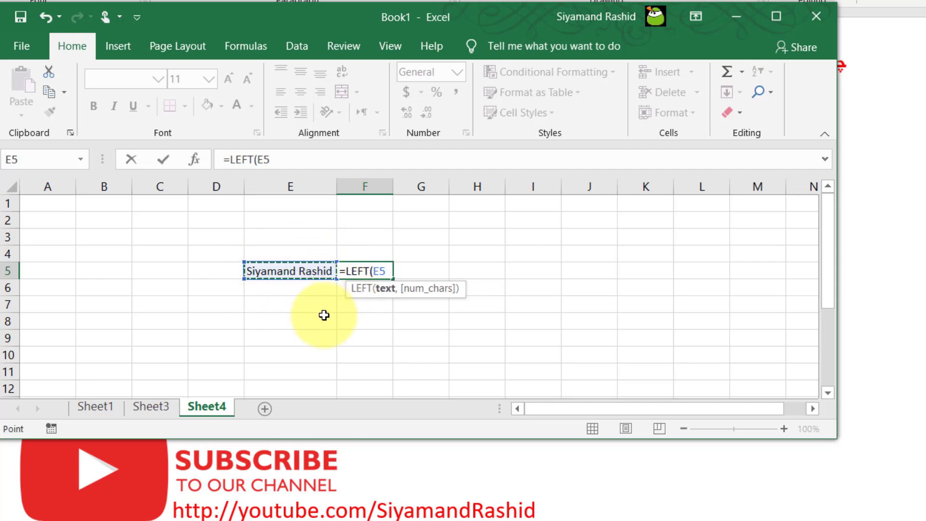
type(",")
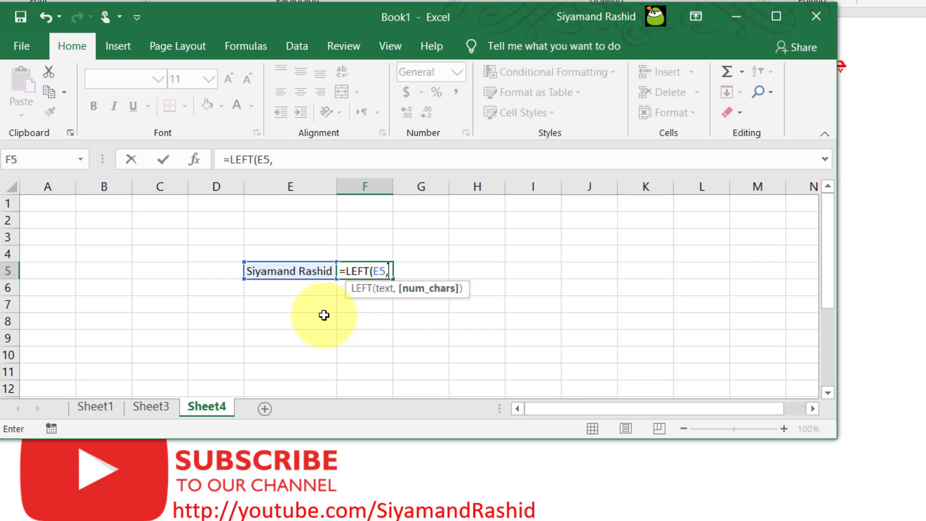
type("4")
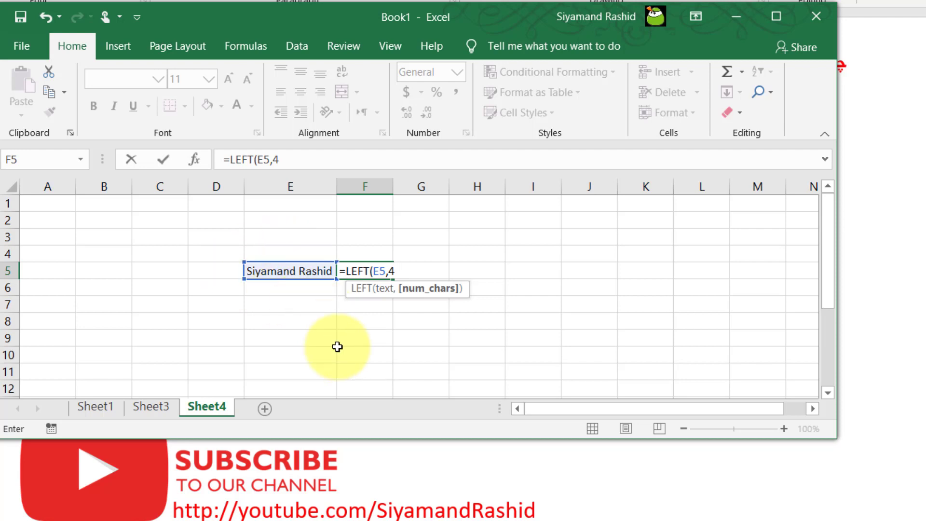
type(")")
key("Return")
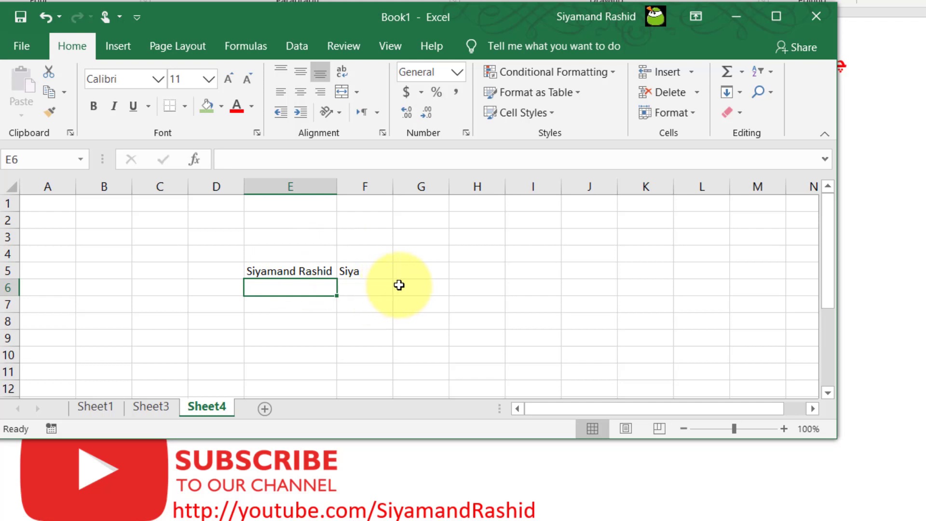
left_click(374, 289)
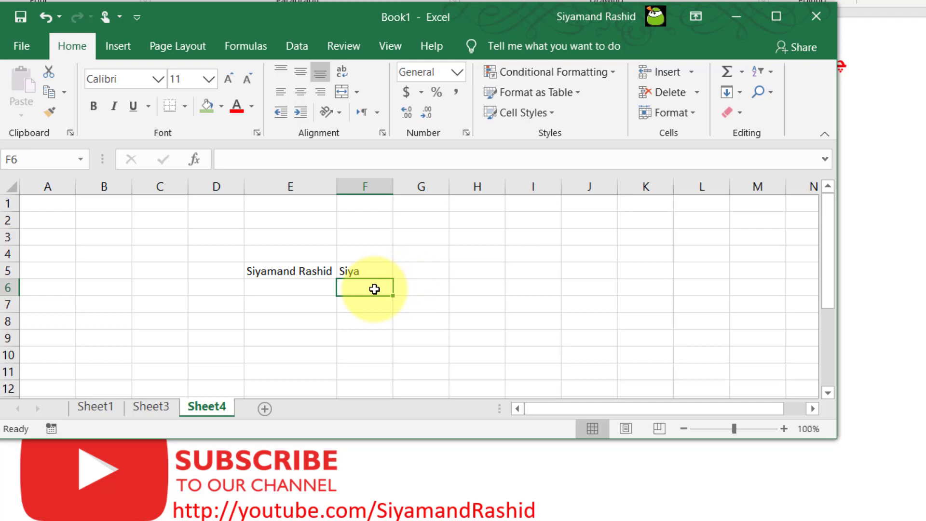
Enter =RIGHT(E5,6) in F6 to show the name's last six characters
type("=rig")
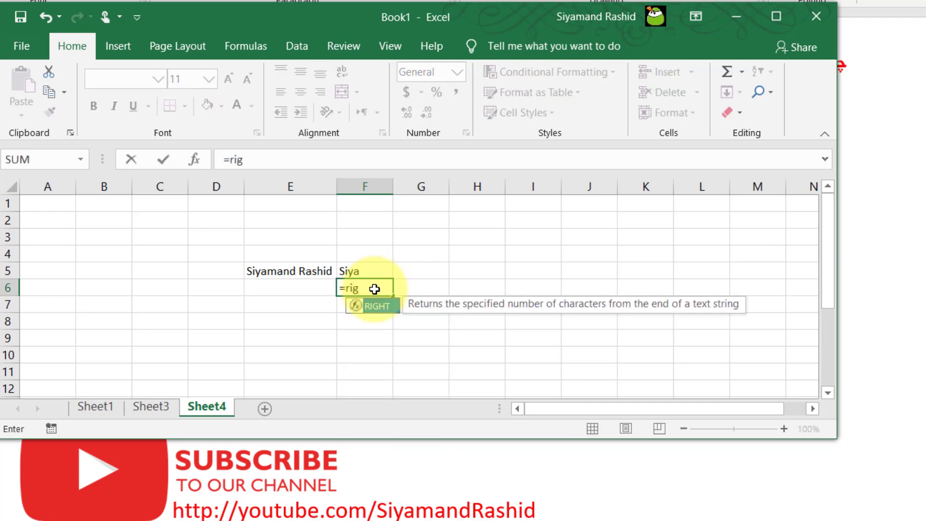
key("Tab")
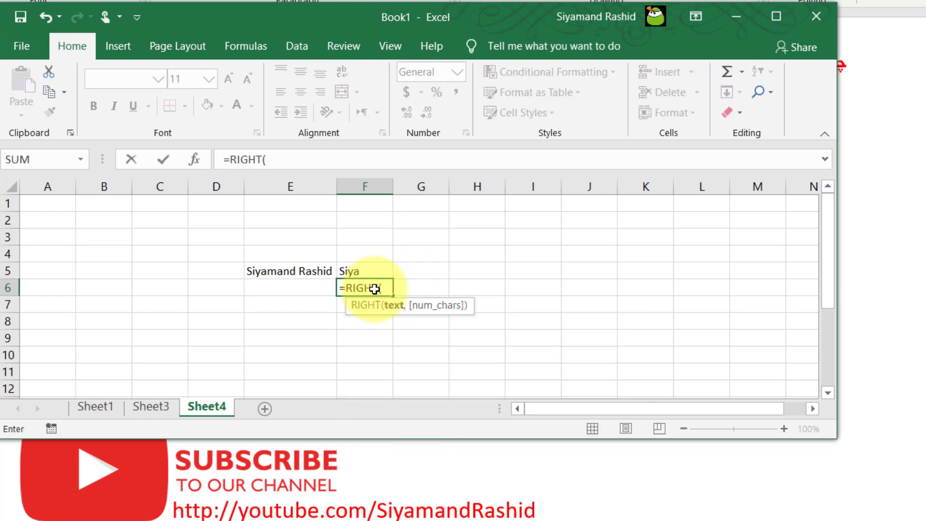
left_click(279, 272)
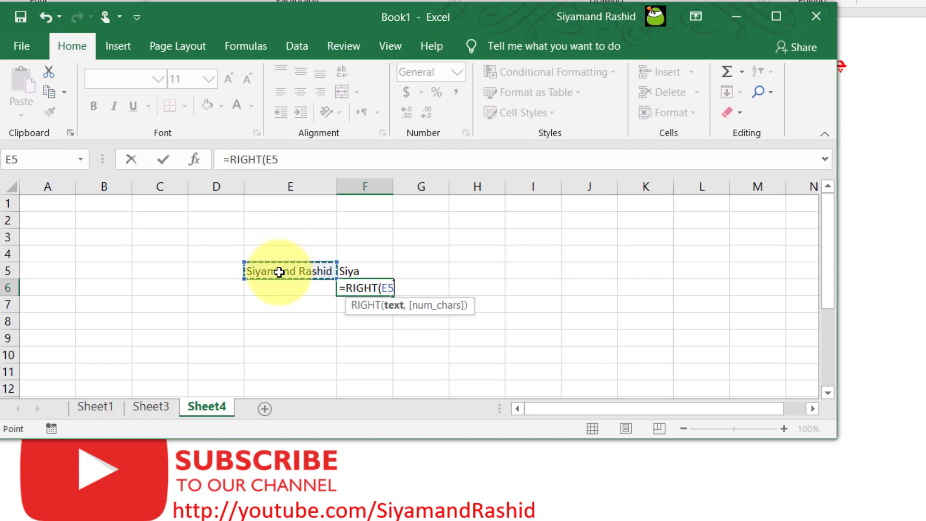
type(",")
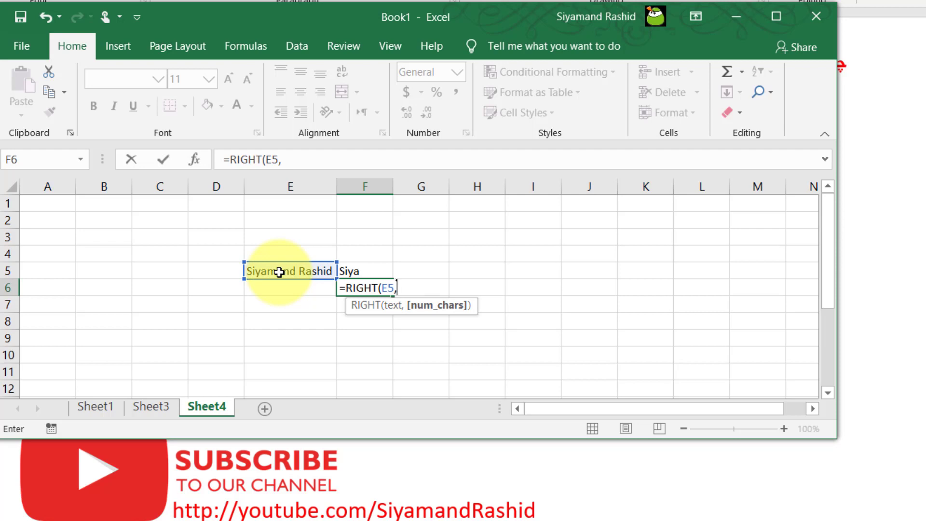
type("6")
type(")")
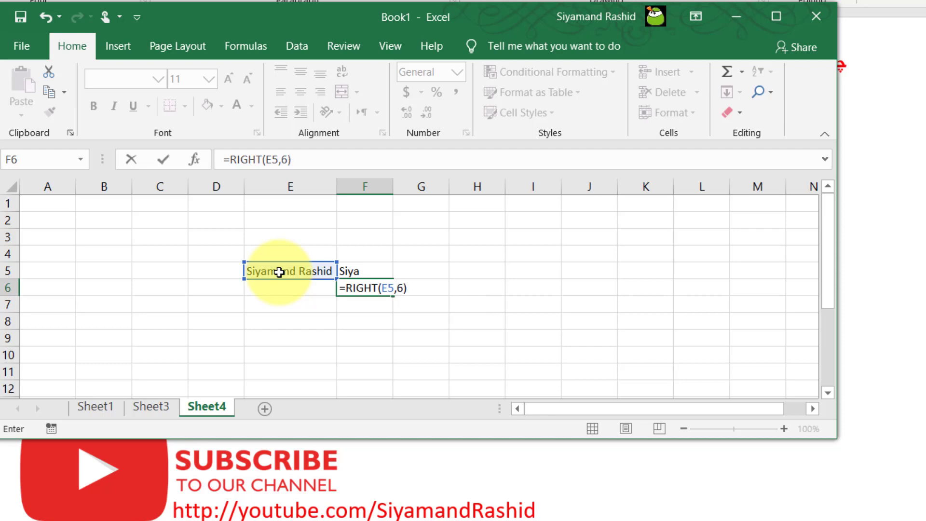
key("Return")
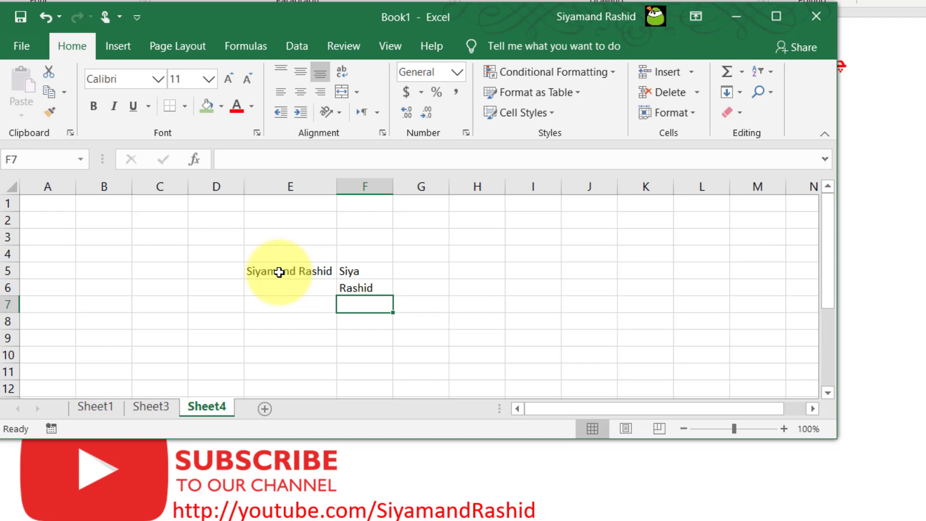
left_click(349, 287)
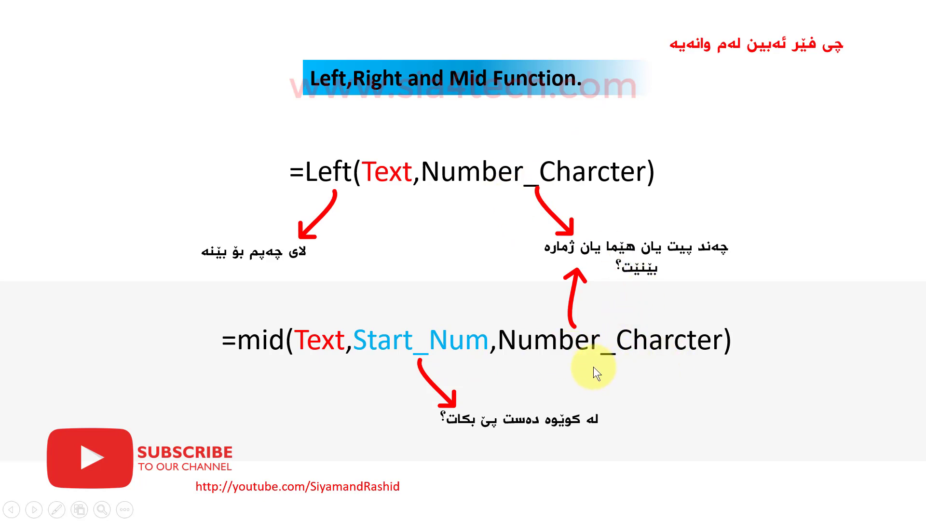
key("alt+Tab")
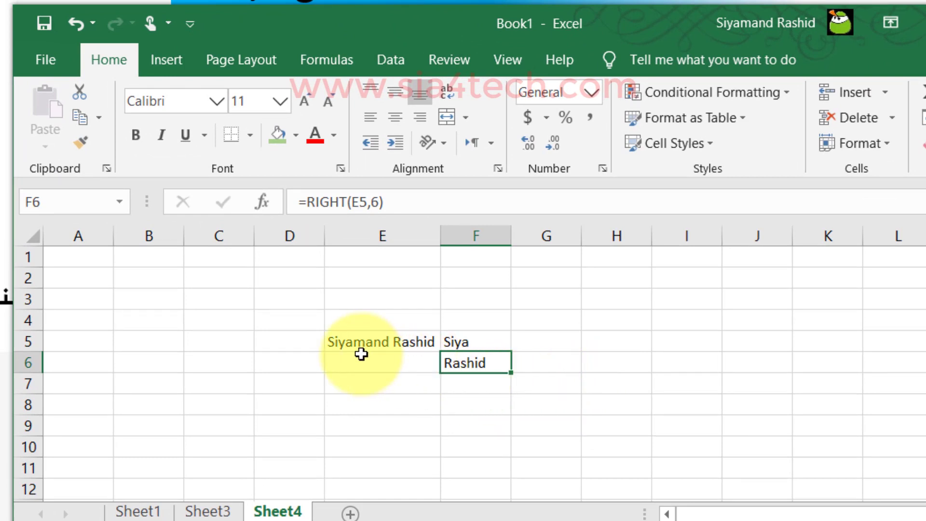
Type an e-mail address into E8
left_click(386, 399)
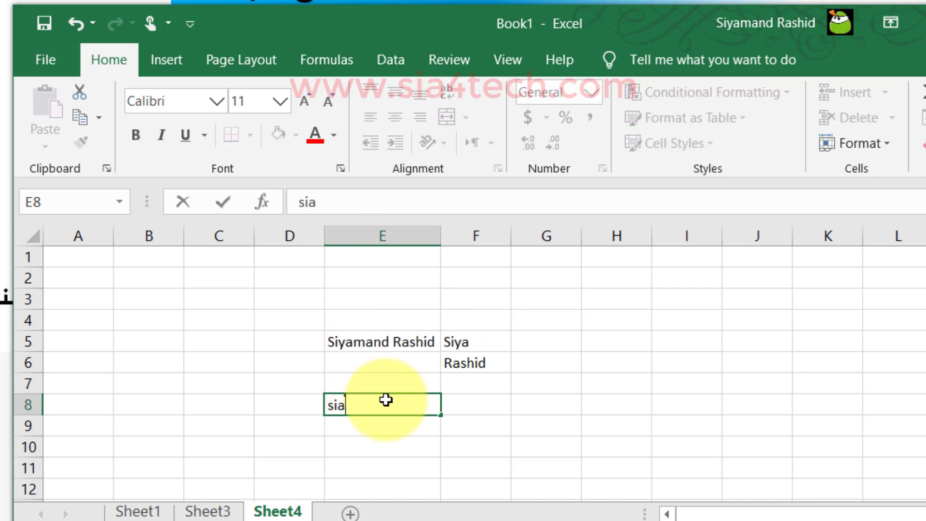
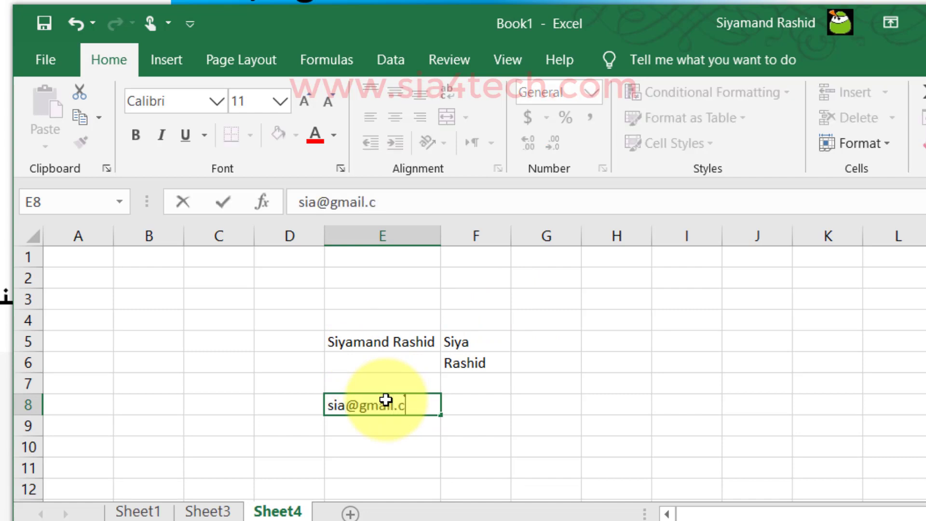
key("Tab")
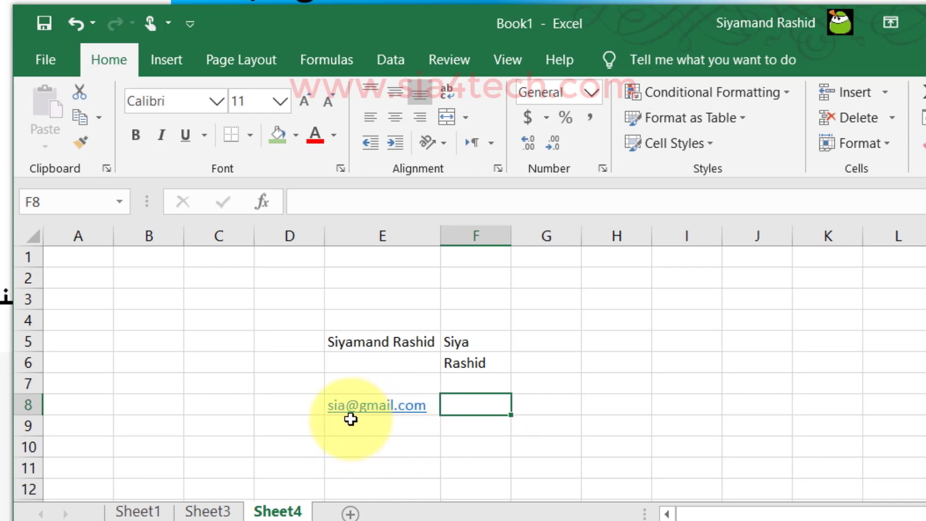
Enter =MID(E8,4,5) in F8 to extract five characters starting at the fourth
type("=")
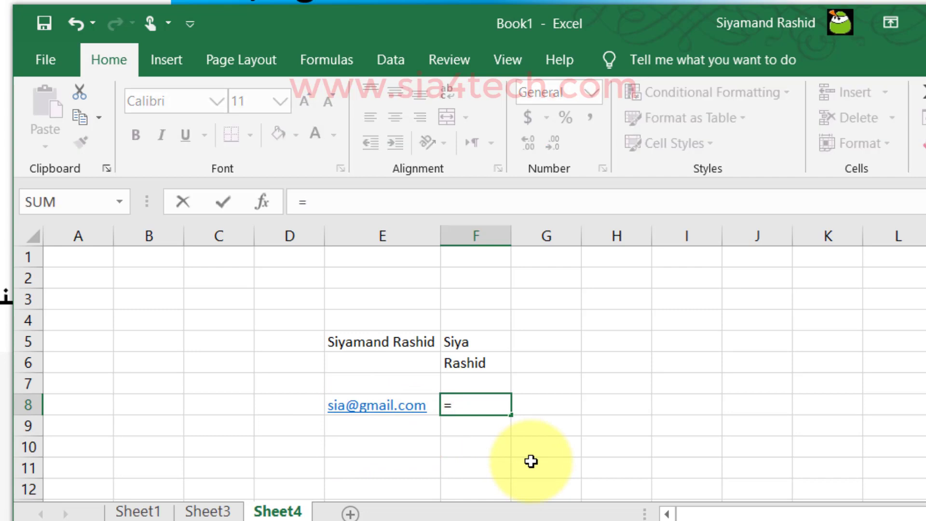
type("mid")
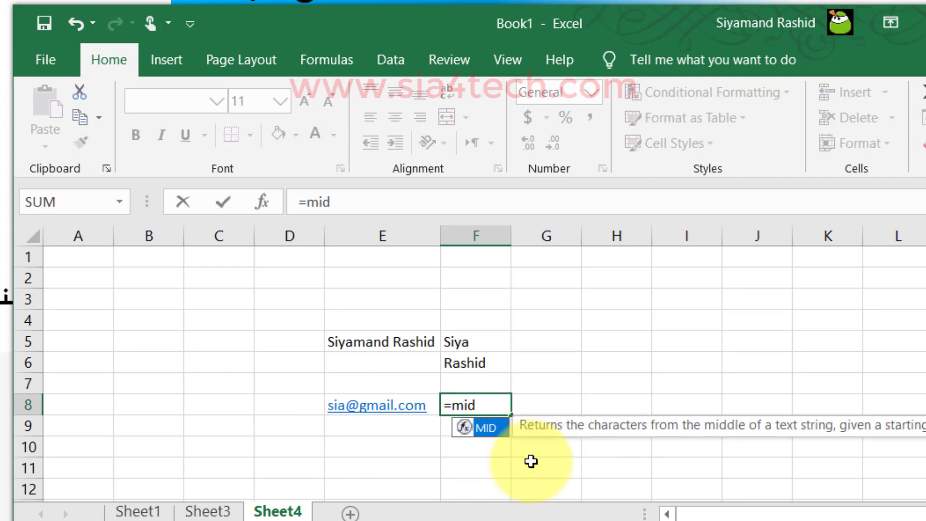
key("Tab")
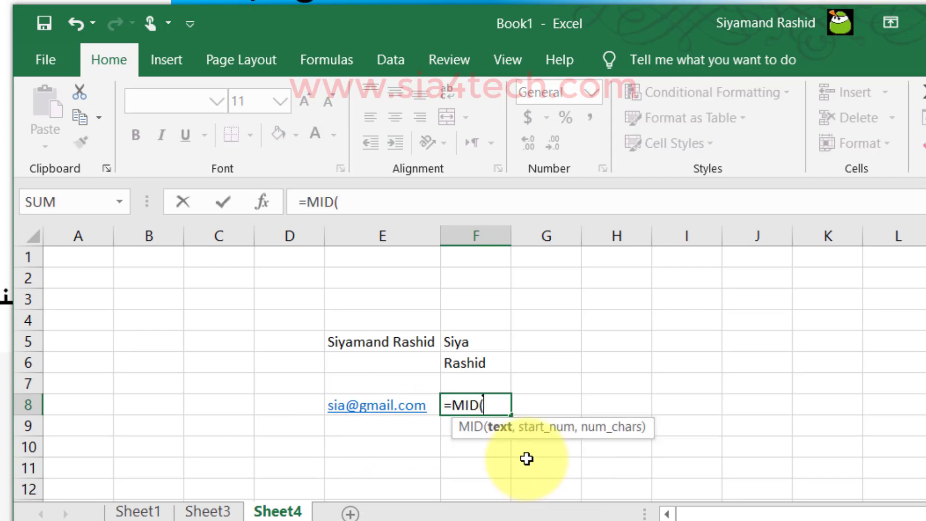
left_click(422, 406)
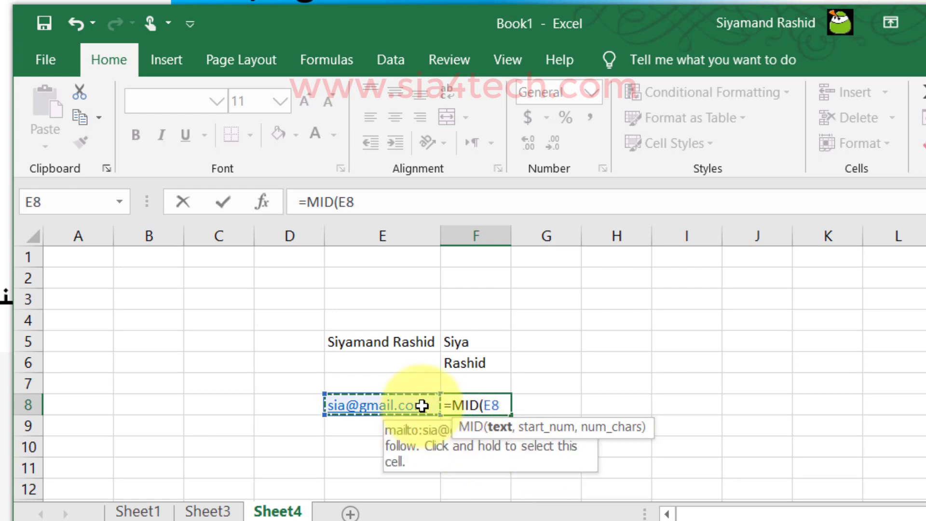
type(",")
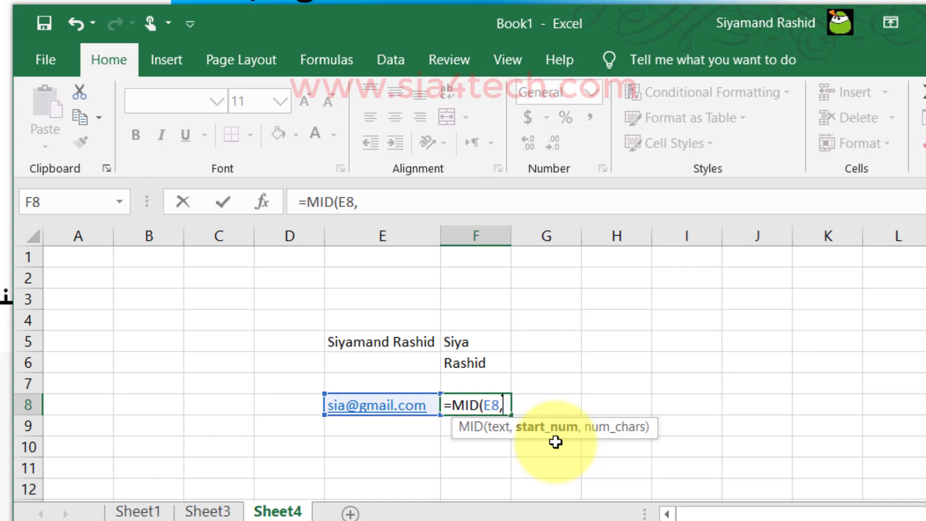
type("4")
type(",")
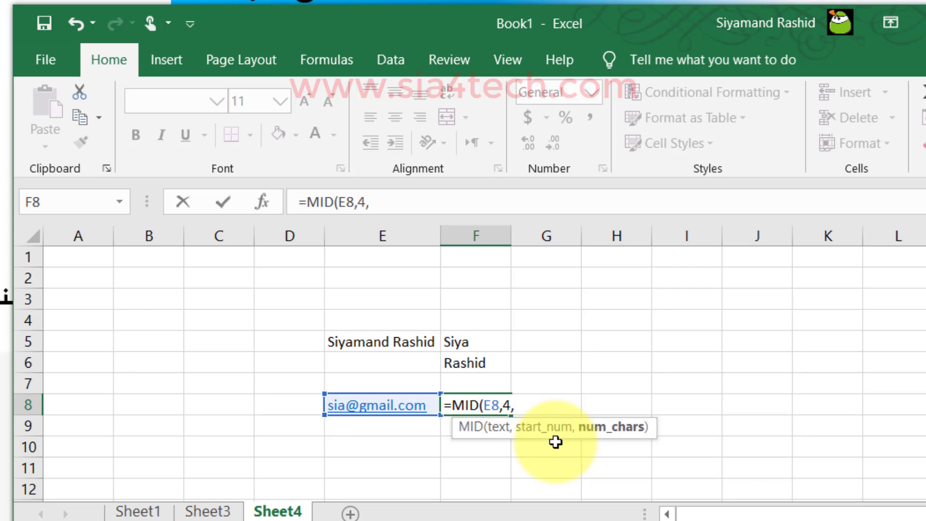
type("5")
type(")")
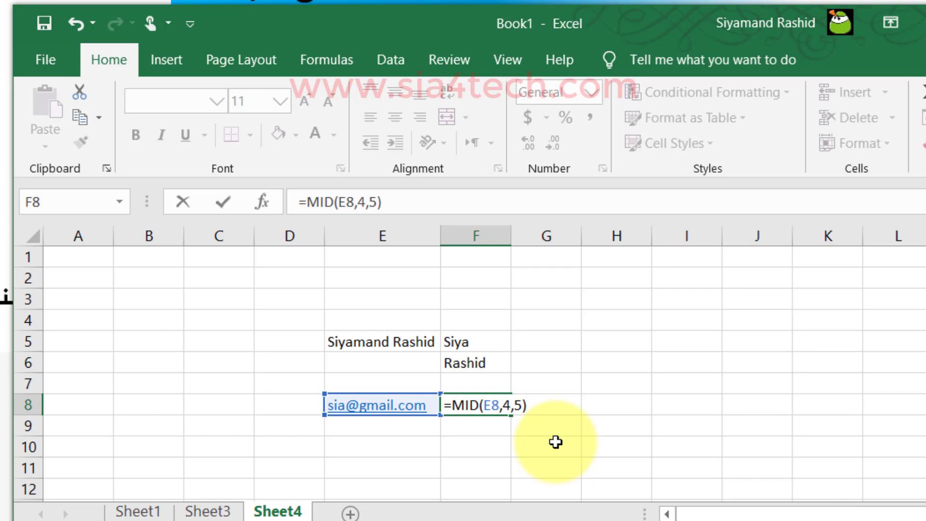
key("Return")
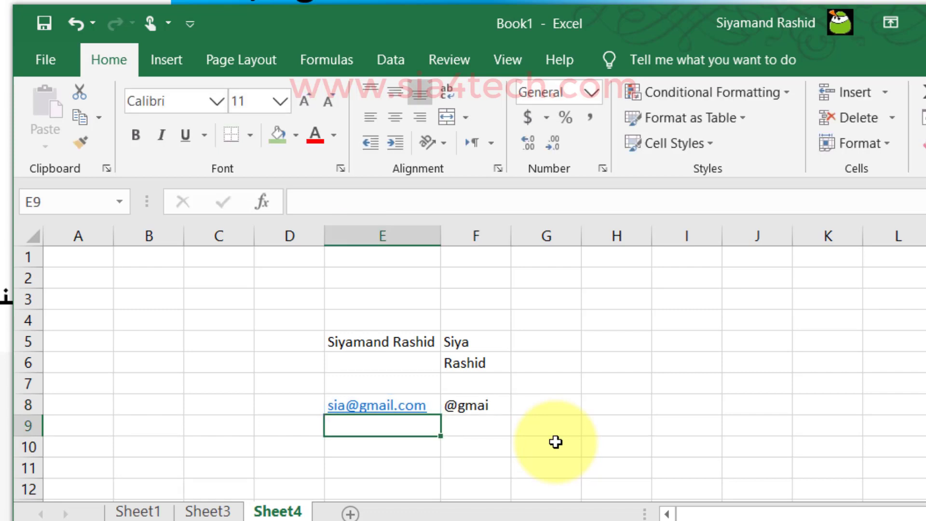
Change F8's formula to =MID(E8,5,5) so it returns gmail
left_click(480, 403)
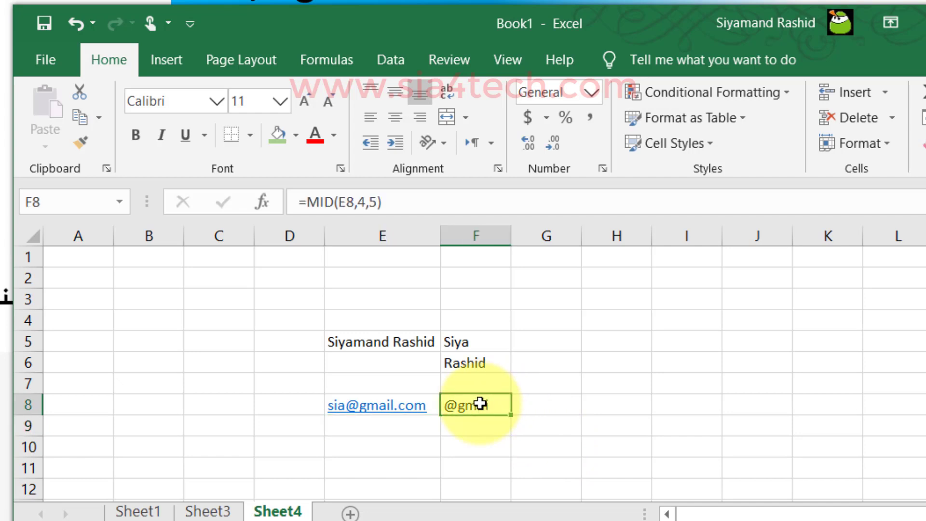
left_click(363, 201)
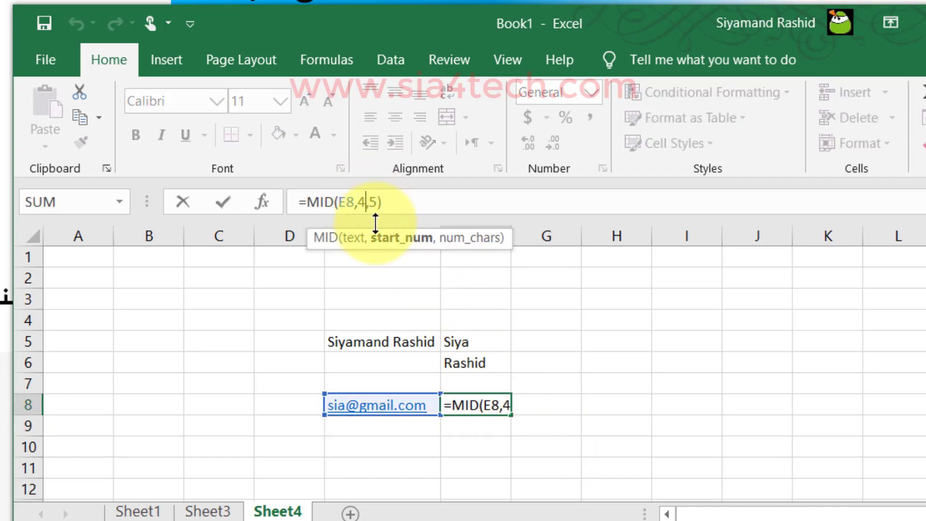
key("BackSpace")
type("5")
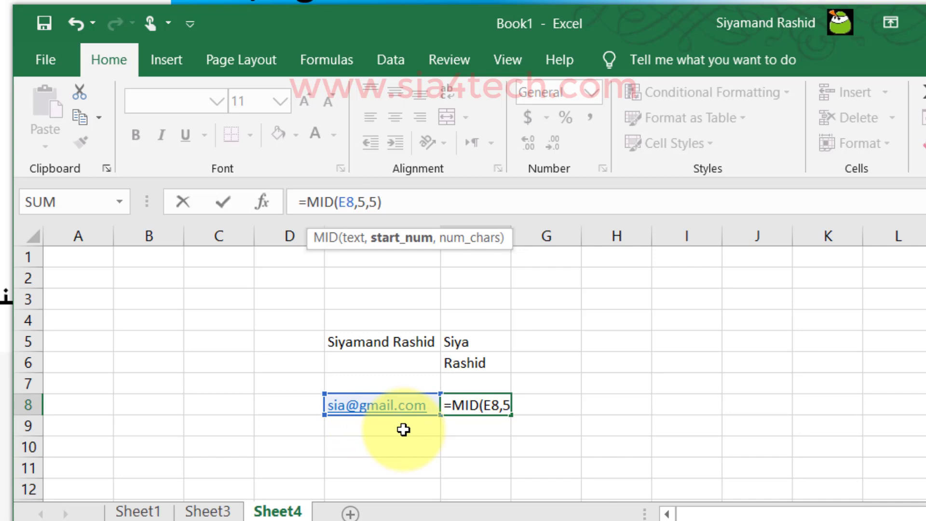
key("Return")
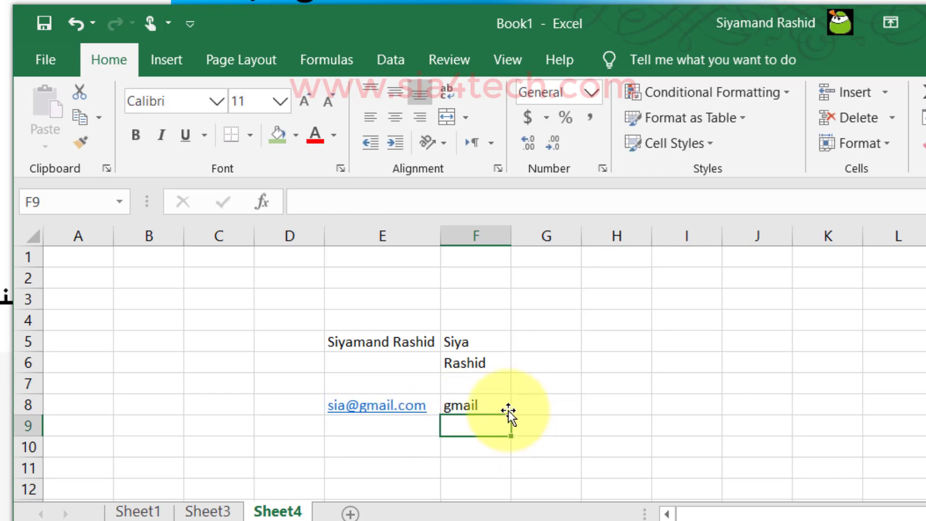
left_click(501, 407)
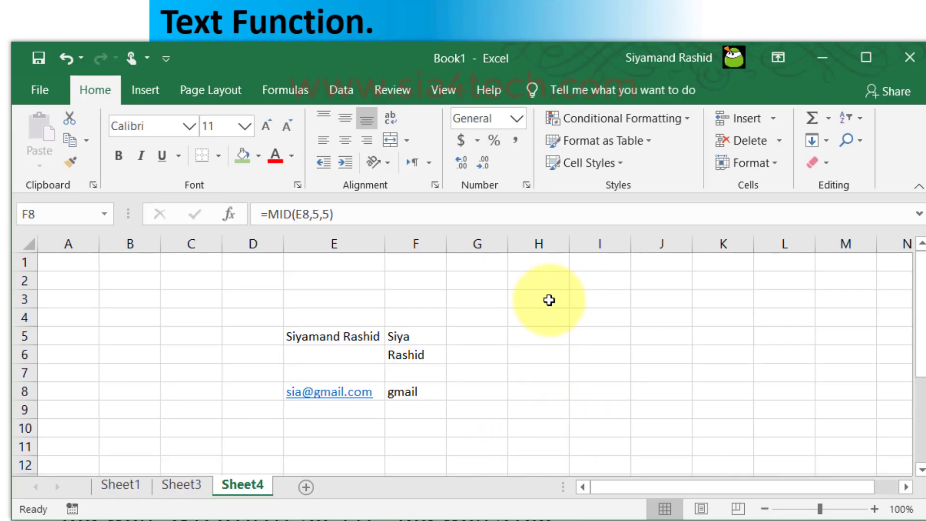
Enter 2 in H3, then retype it as 02 to show Excel drops the leading zero
left_click(544, 306)
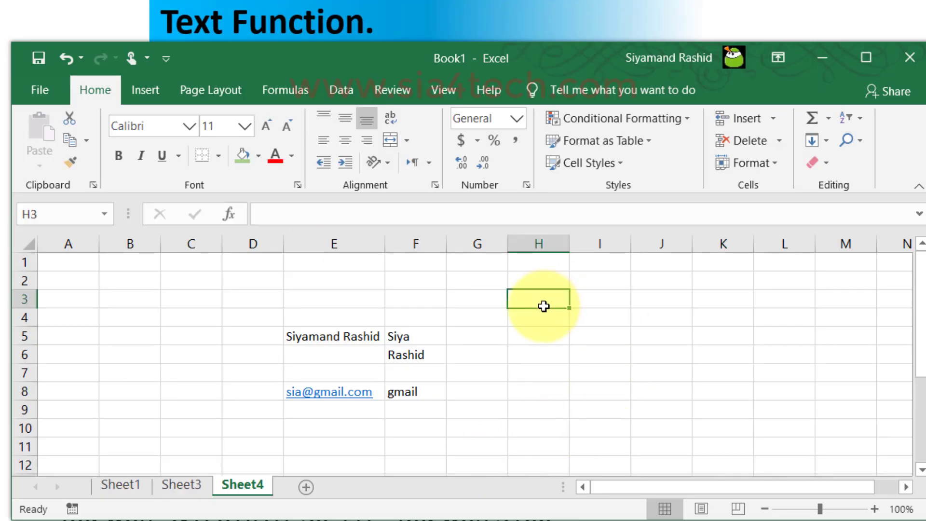
type("2")
key("Tab")
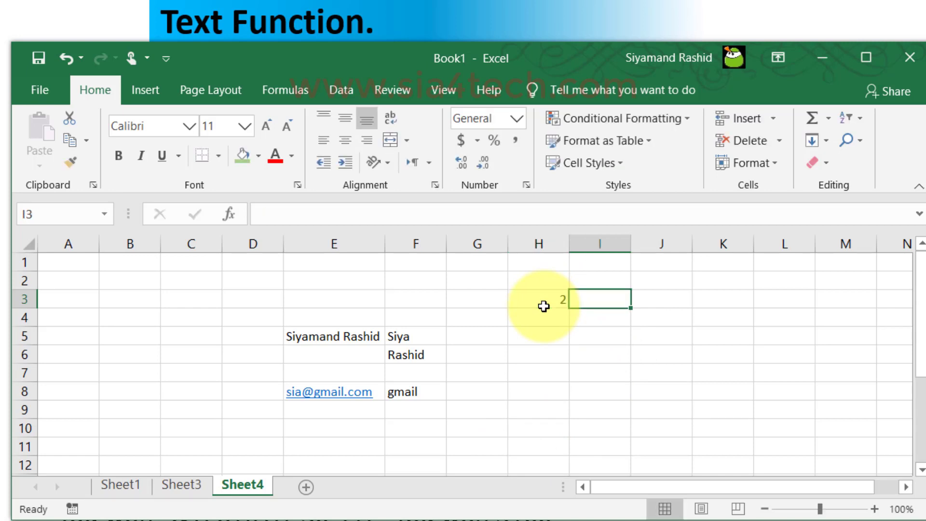
left_click(543, 305)
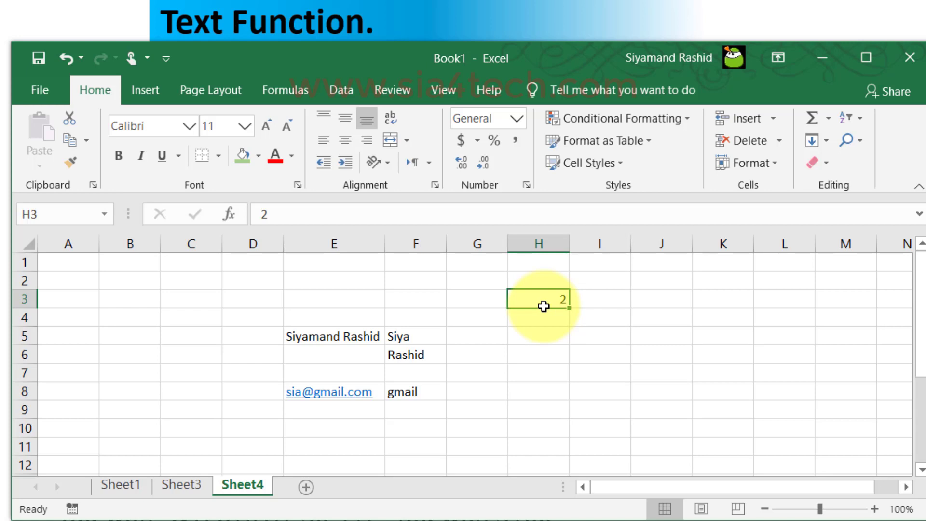
type("0")
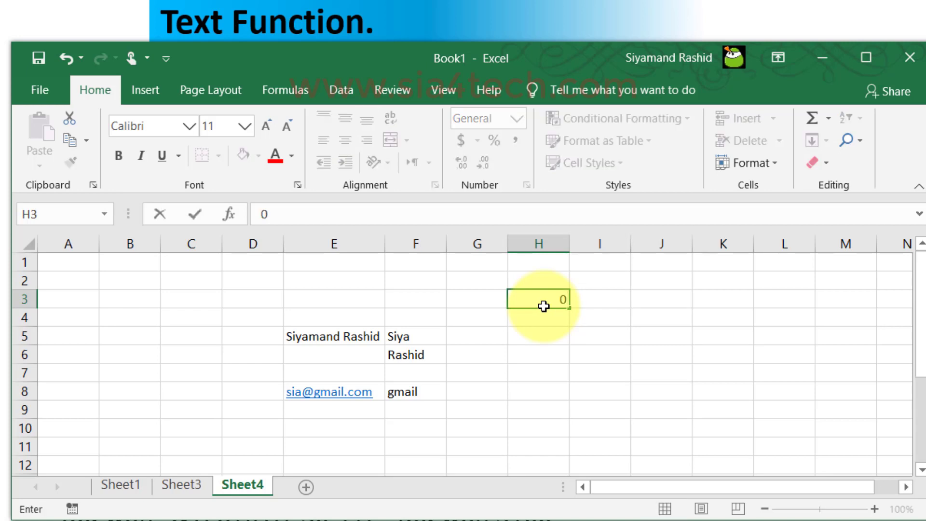
type("2")
key("Return")
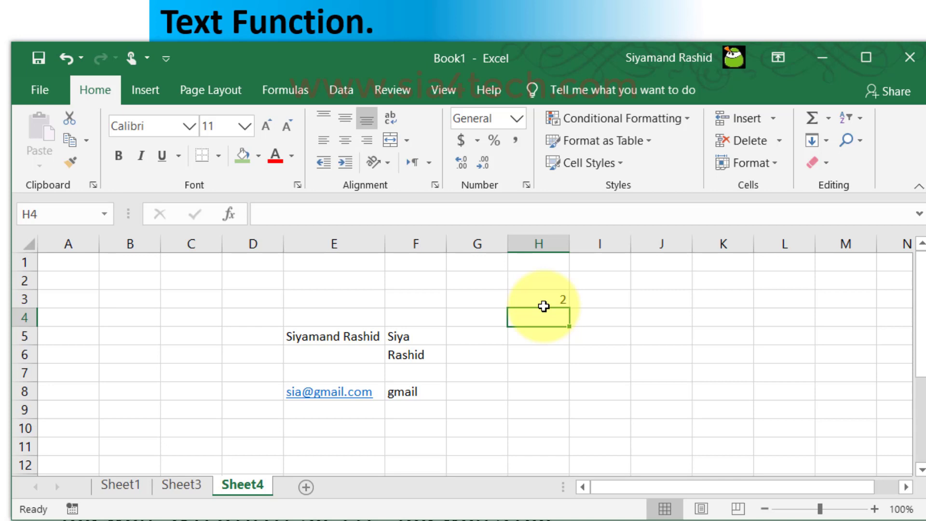
left_click(603, 300)
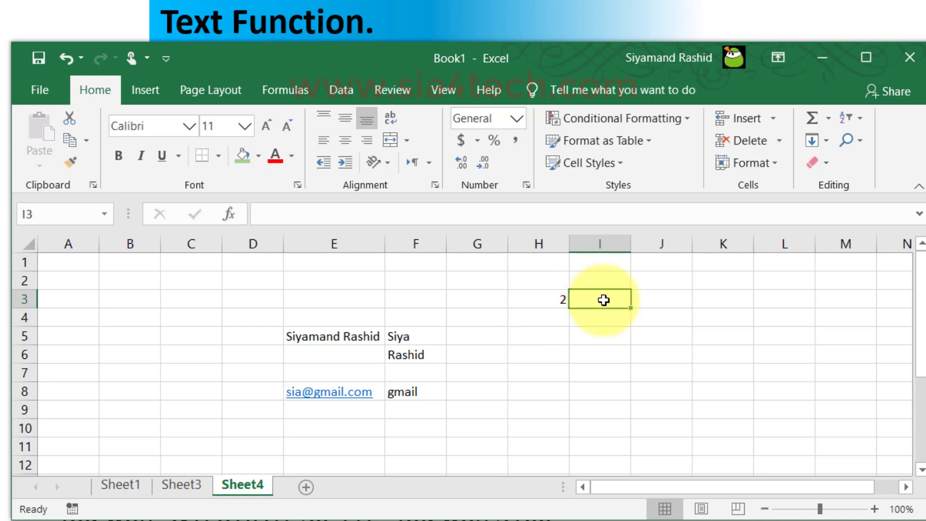
Enter =TEXT(H3,"000") in I3 so H3's 2 displays as 002
type("=tex")
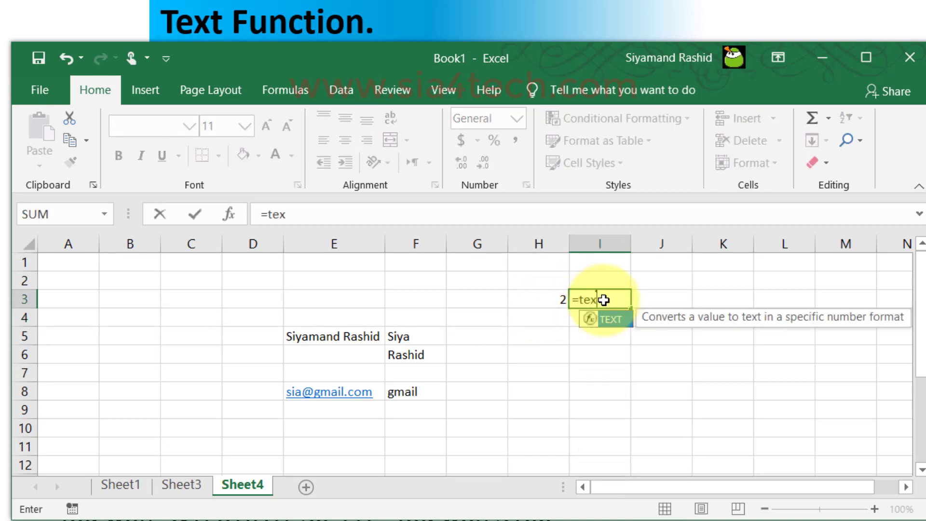
key("Tab")
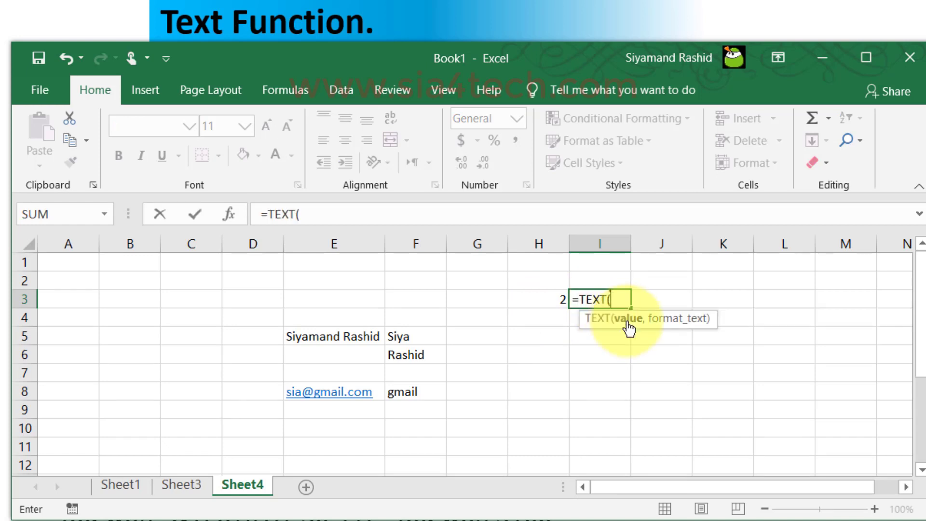
left_click(544, 300)
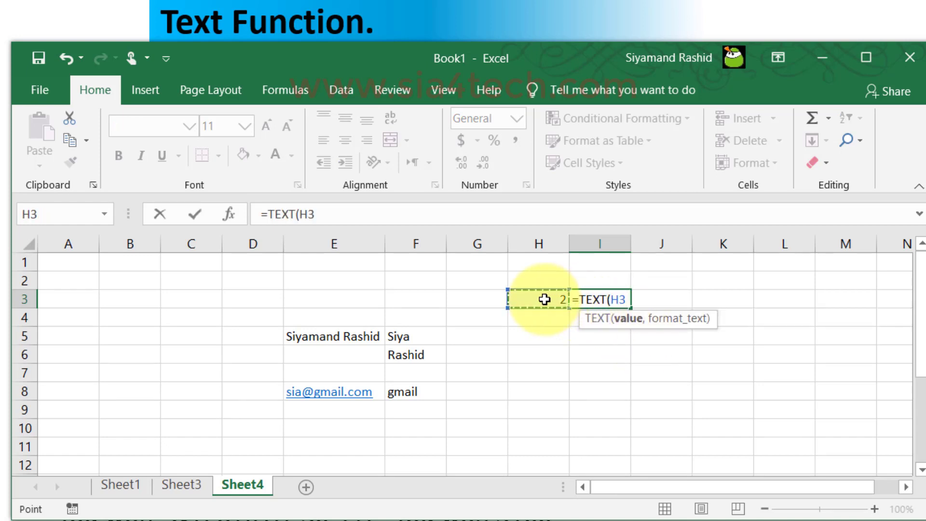
type(",")
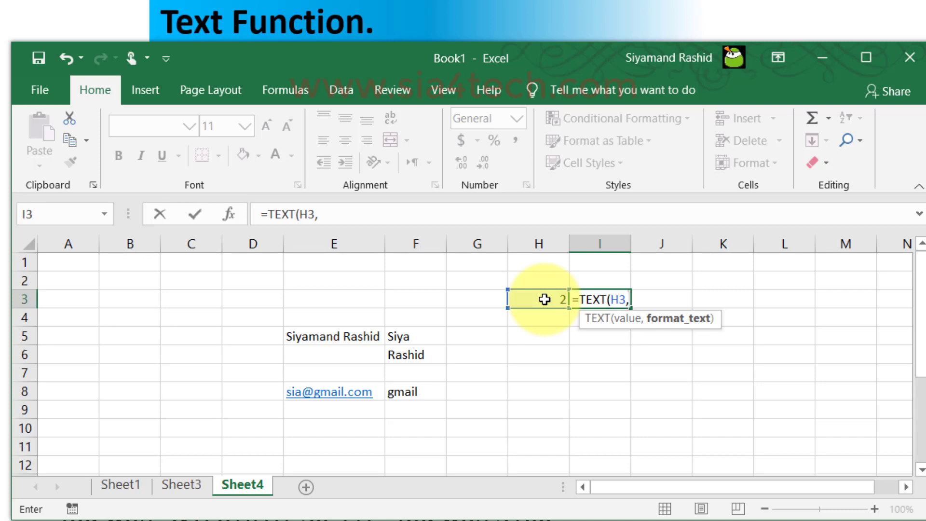
type("\"")
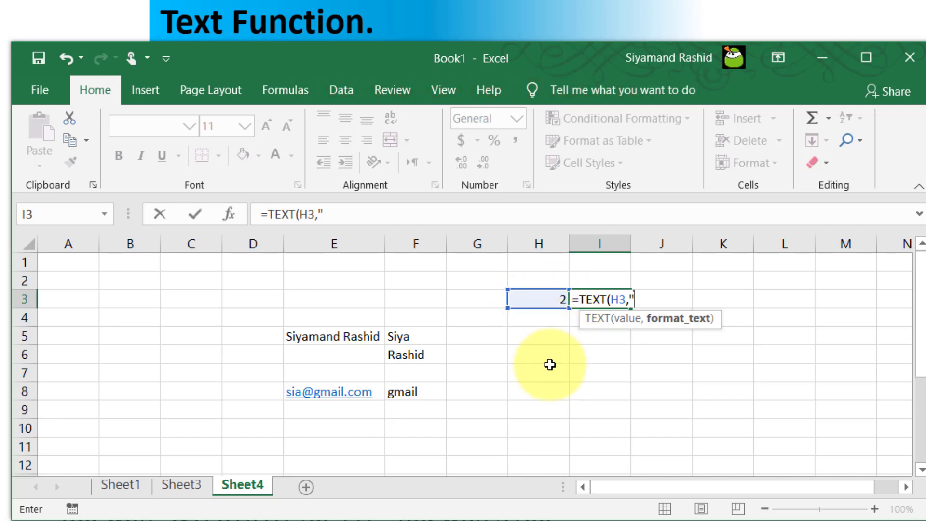
type("00")
type("0")
type("\")")
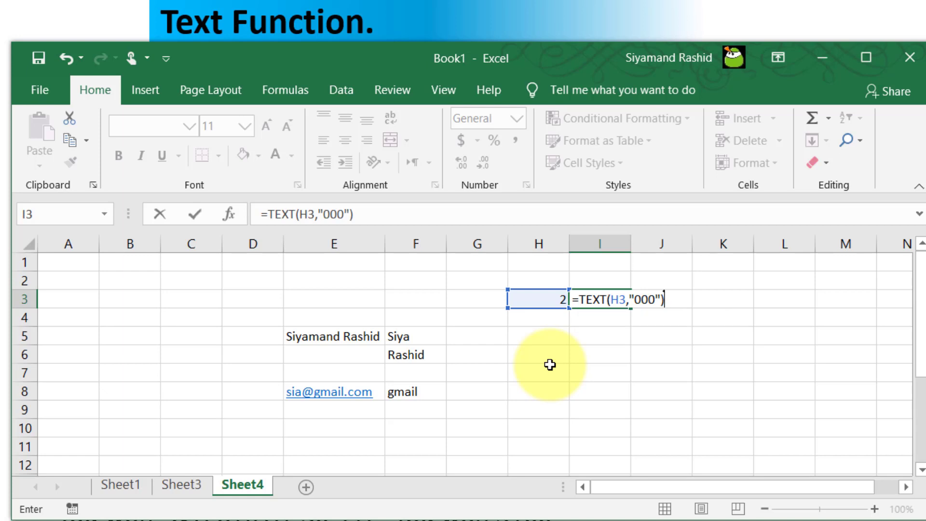
key("Return")
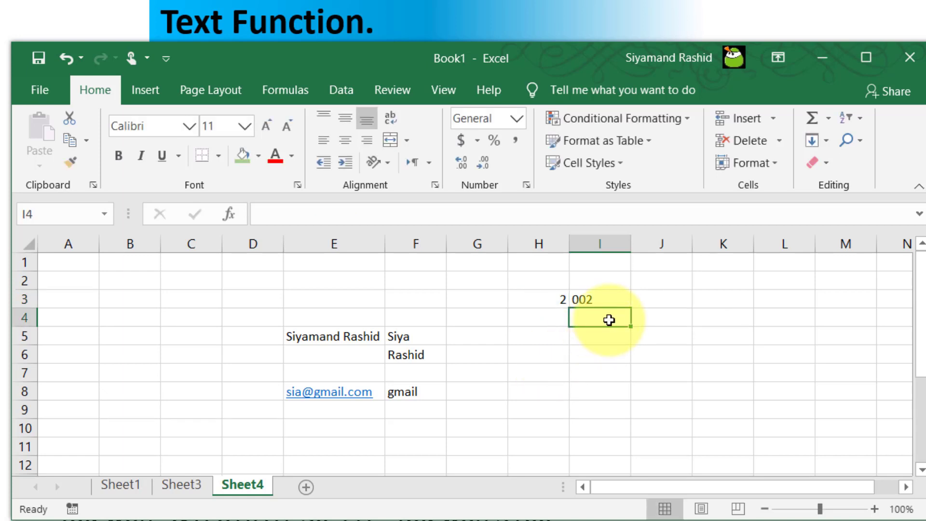
Change H3 to 77 and confirm I3's unchanged TEXT formula shows 077
left_click(551, 296)
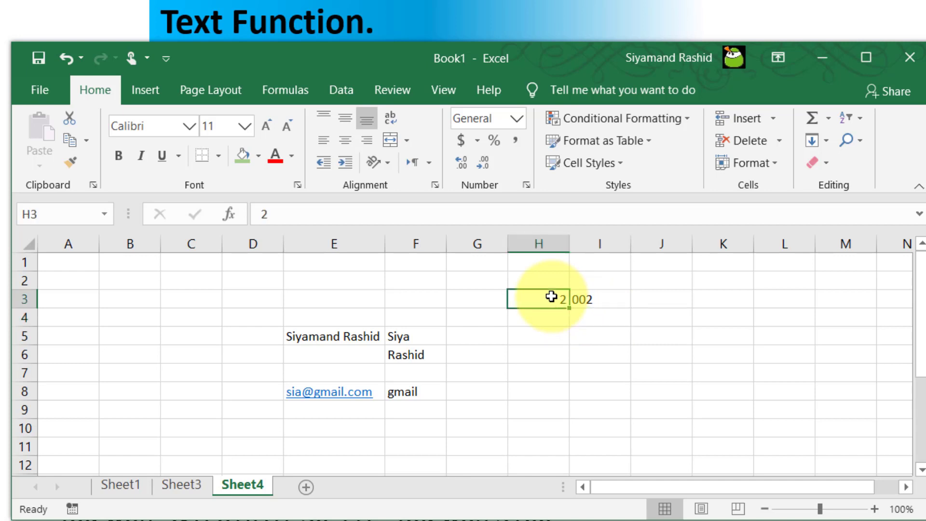
type("07")
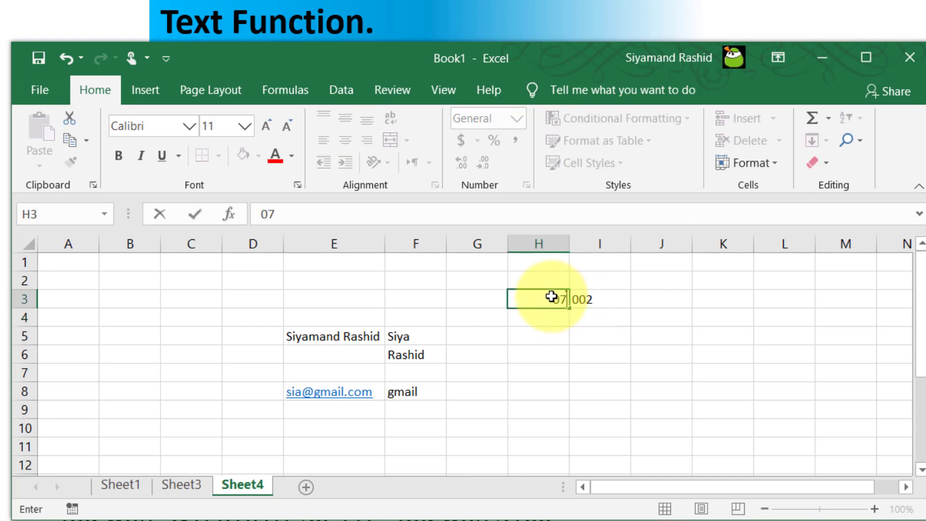
type("7")
key("Return")
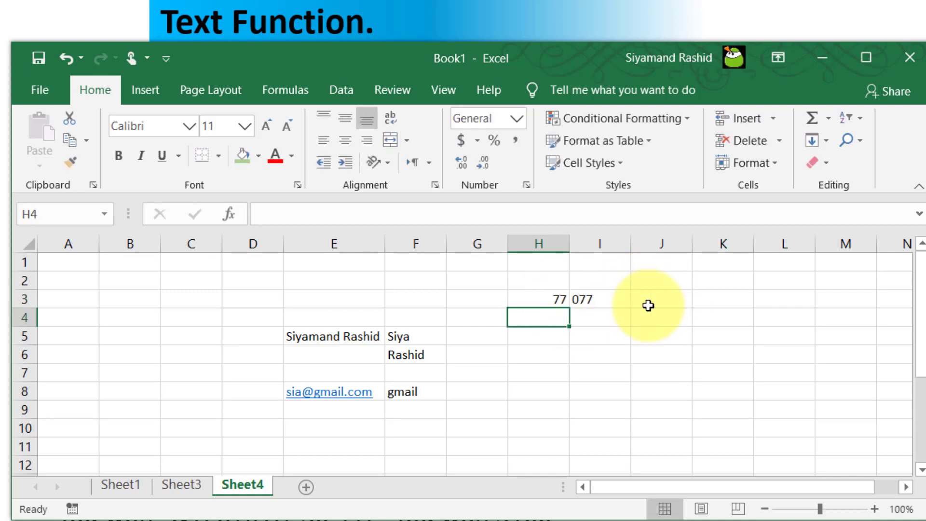
left_click(591, 297)
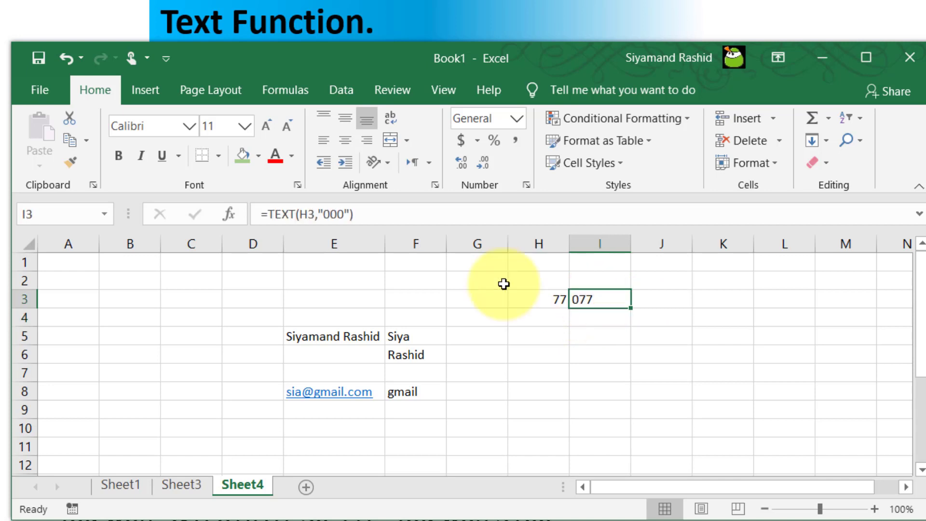
left_click(342, 211)
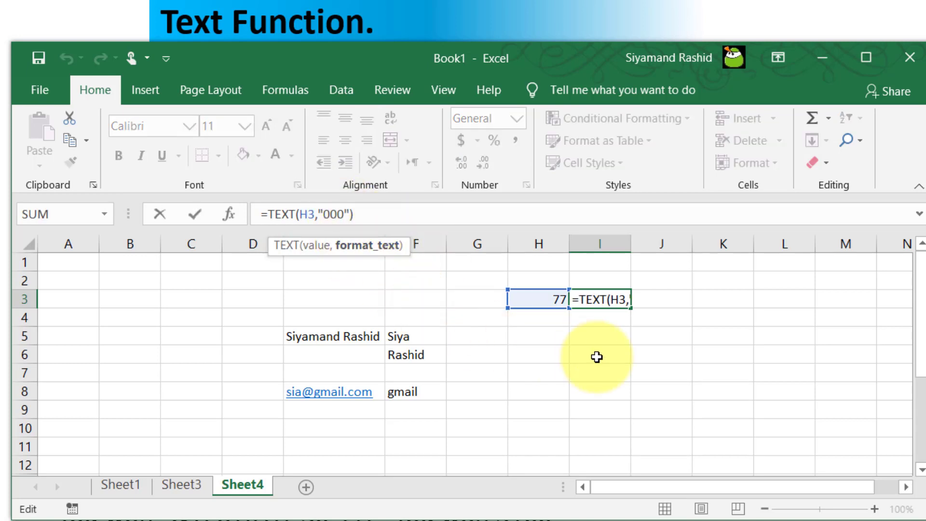
key("ctrl+Return")
Enter an eleven-digit phone-style number in H3 and widen column I to fit it
left_click(548, 300)
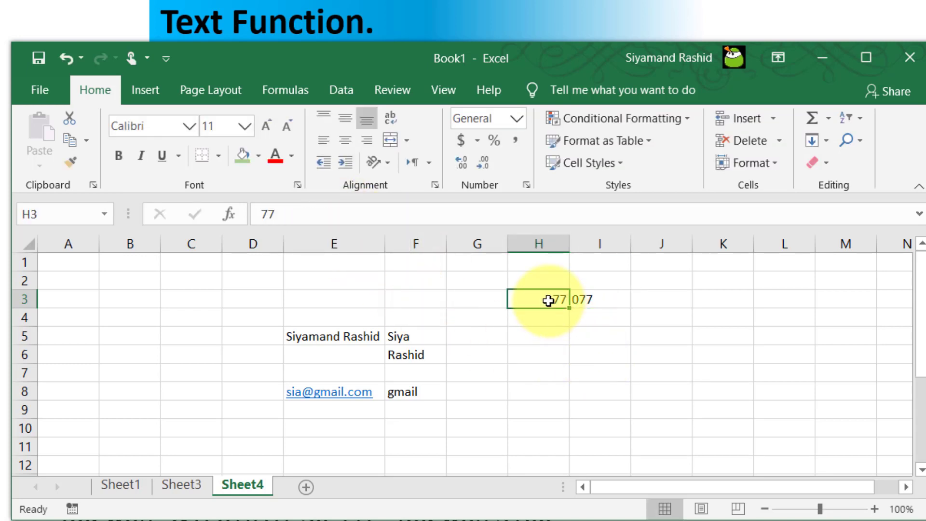
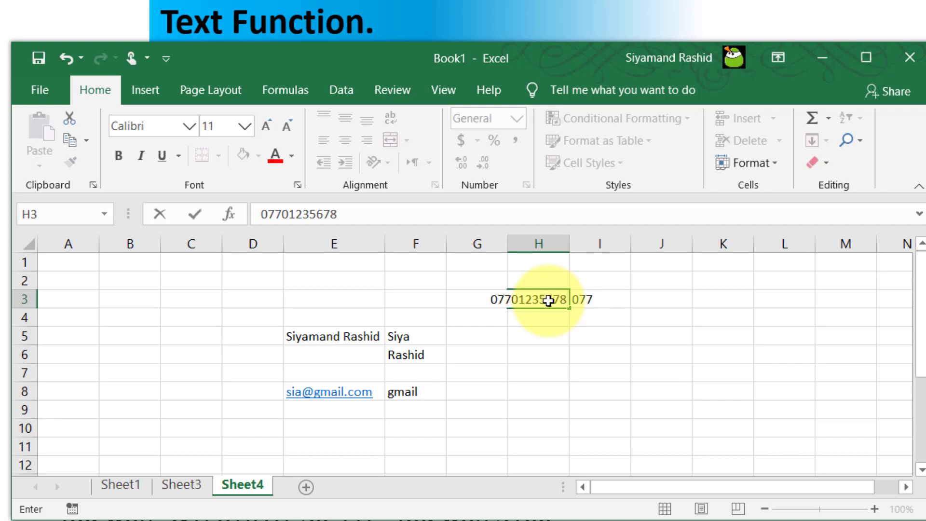
key("Return")
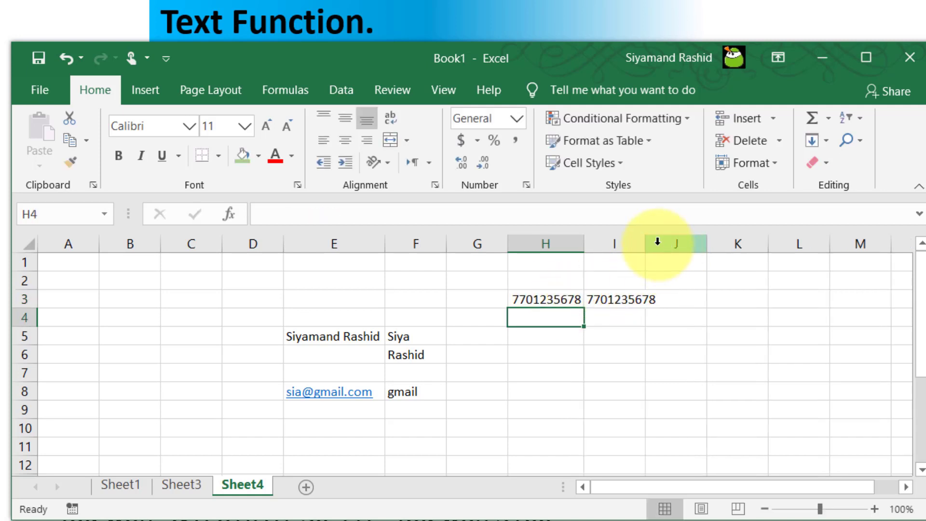
left_click_drag(645, 244, 689, 245)
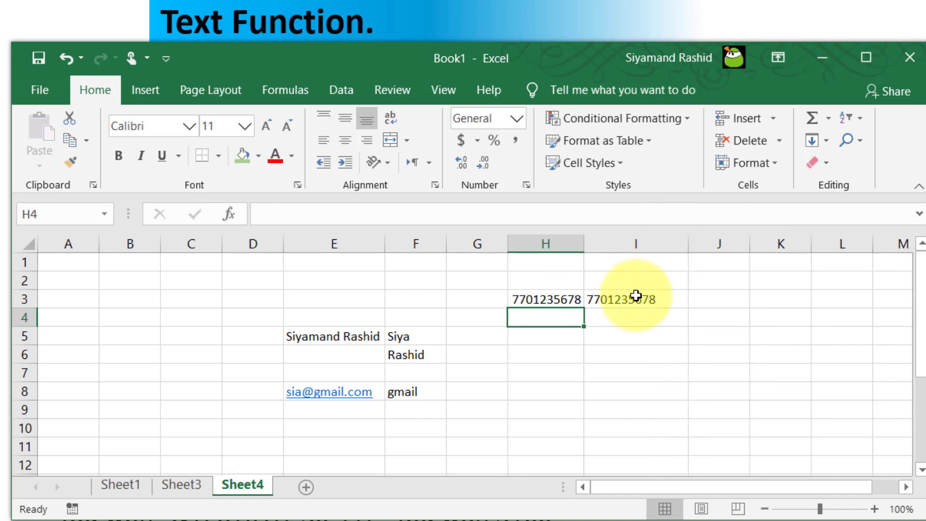
left_click(634, 297)
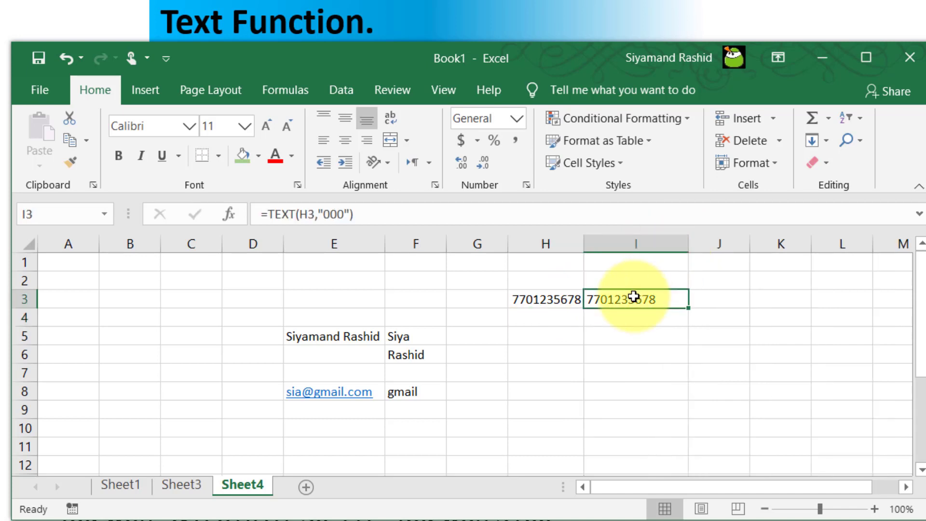
double_click(331, 214)
left_click(331, 214)
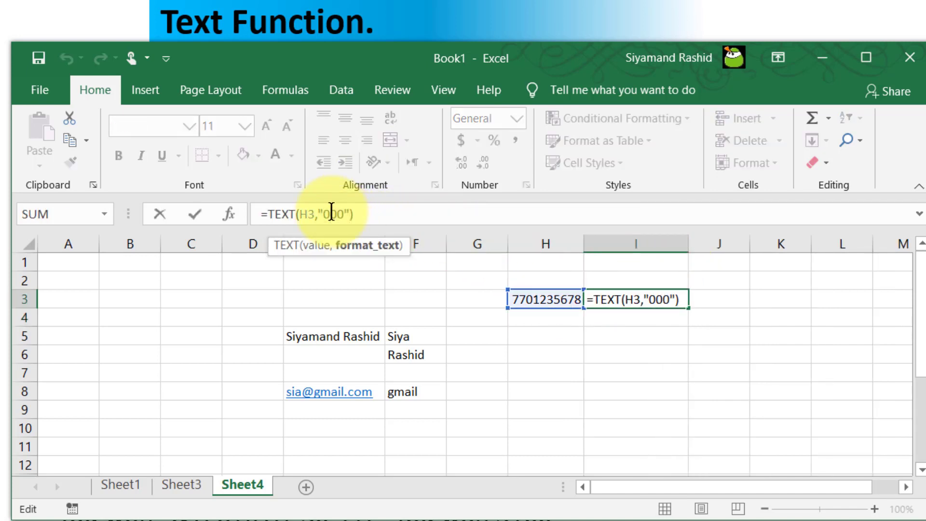
key("Right")
key("Right")
type("0")
type("00000")
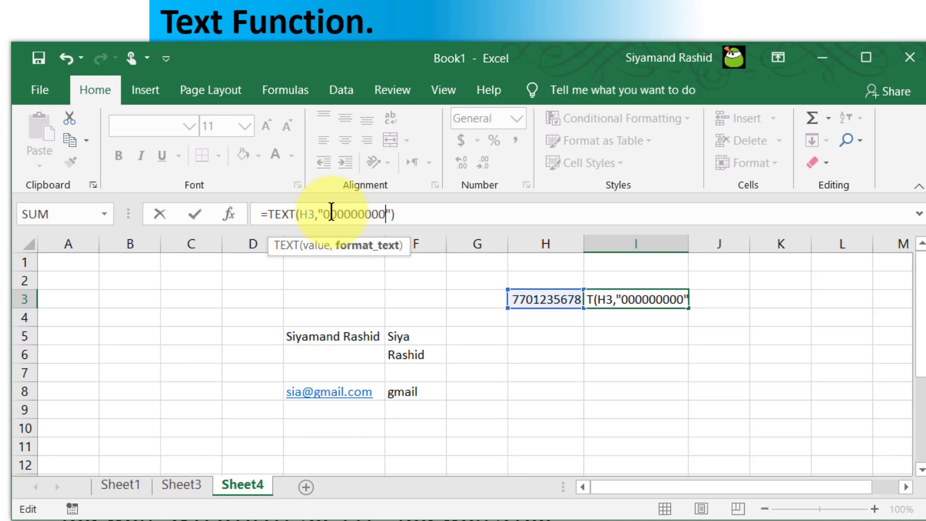
type("00")
key("Return")
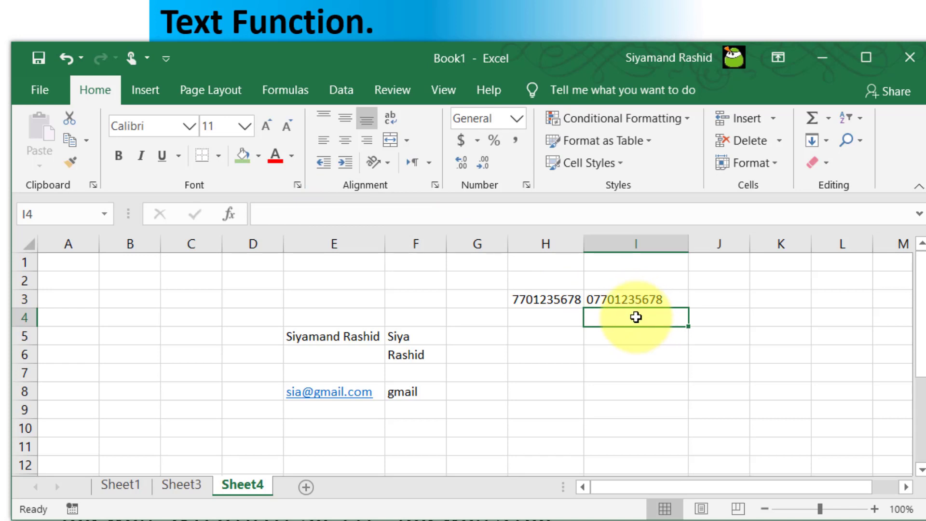
left_click(553, 299)
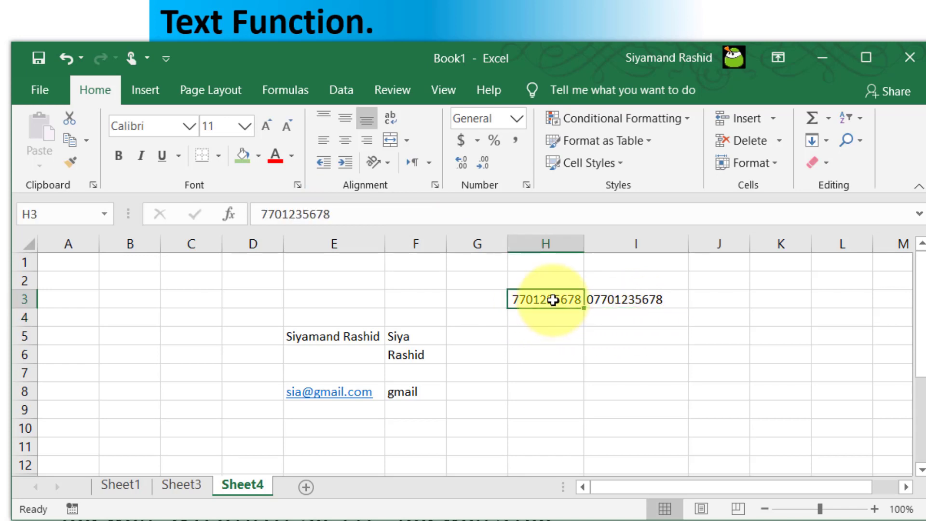
type("5")
key("Return")
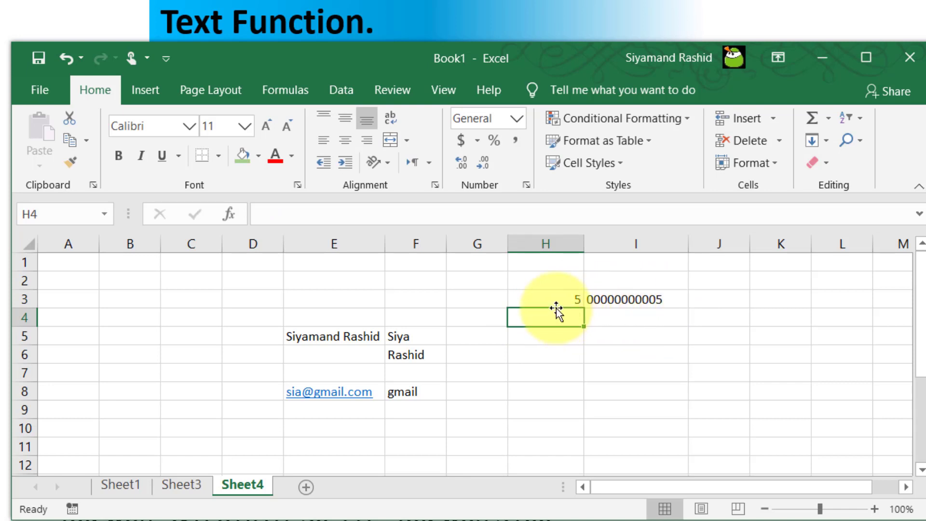
Select I3 to review its zero-padding TEXT formula
left_click(636, 300)
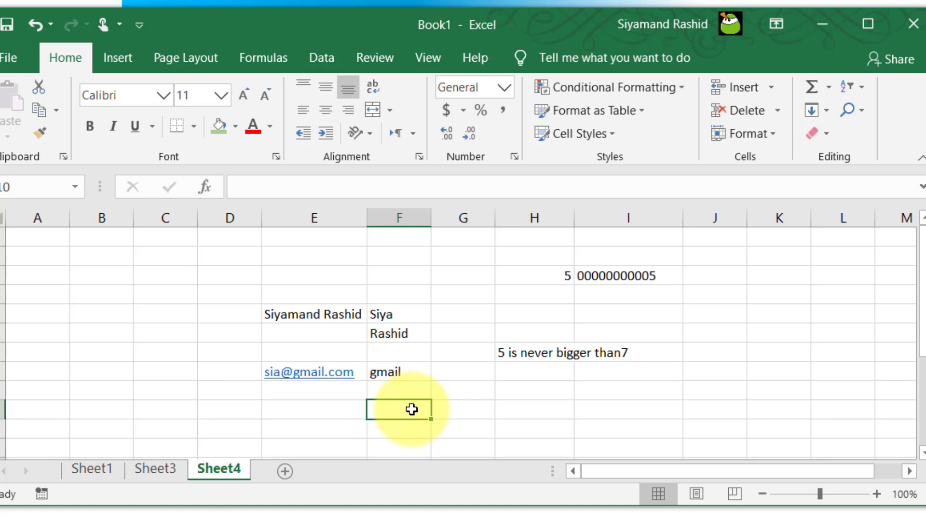
Enter score 70 in F10 and =IF(F10>=50,"Pass","Fail") in G10, returning Pass
type("7")
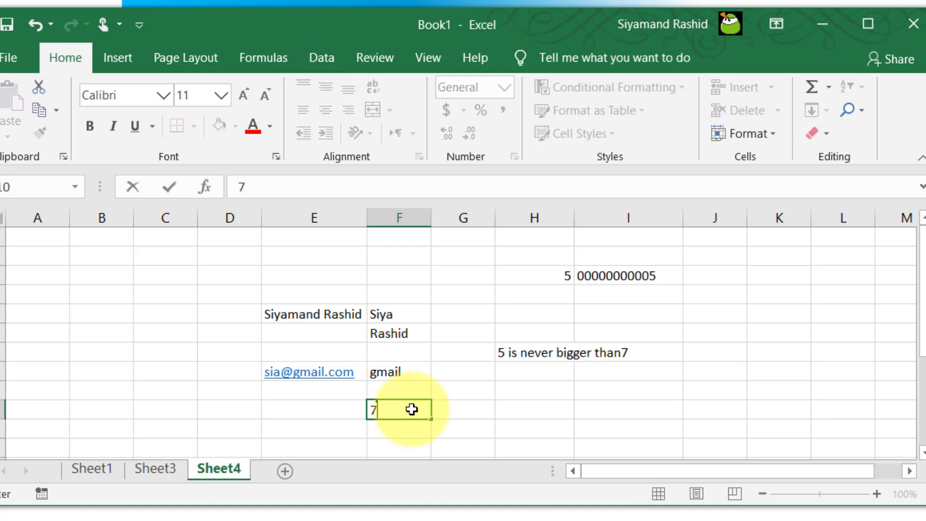
type("0")
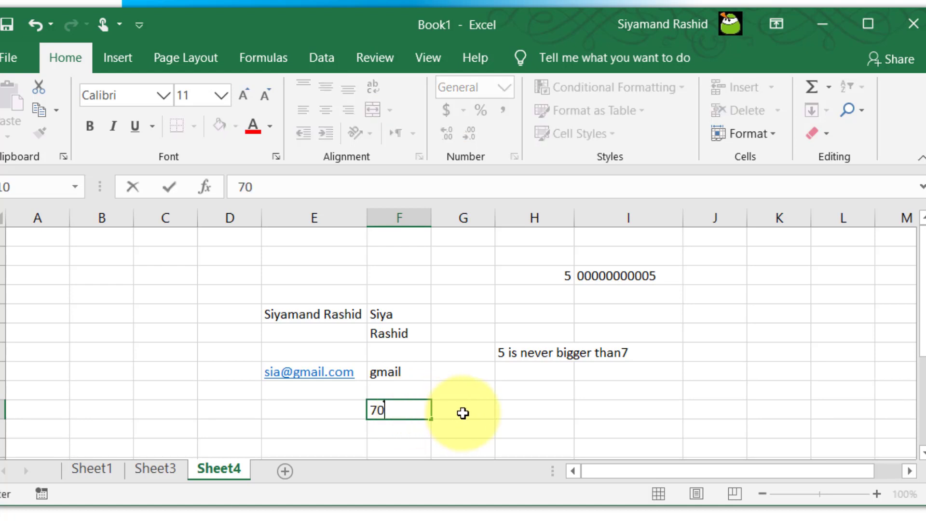
left_click(463, 412)
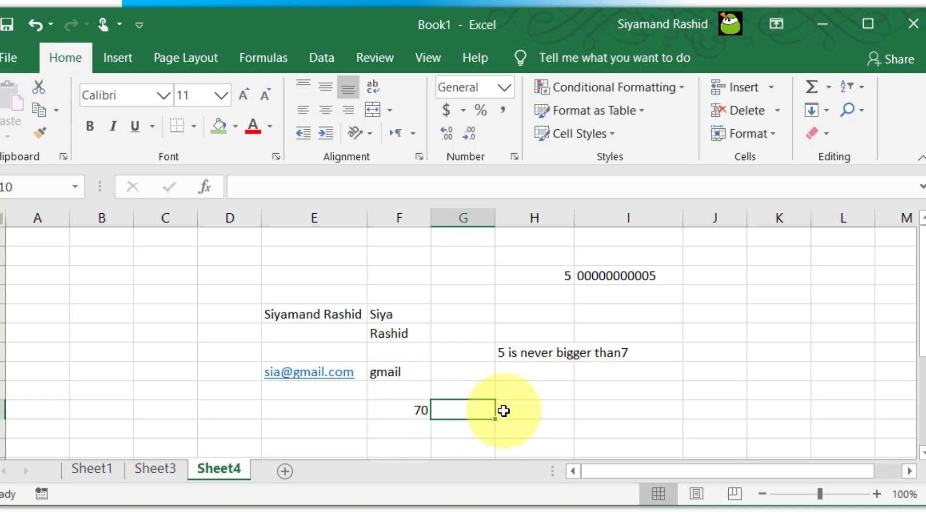
type("=")
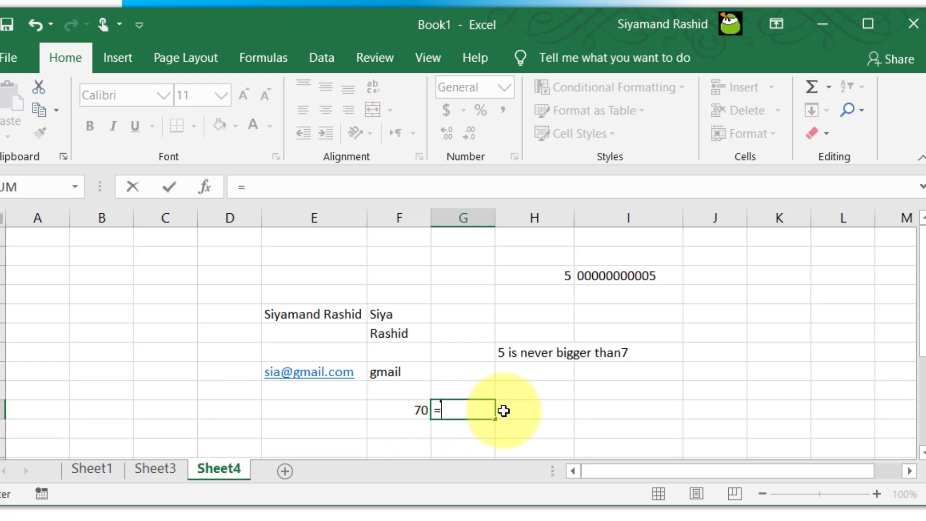
type("if")
key("Tab")
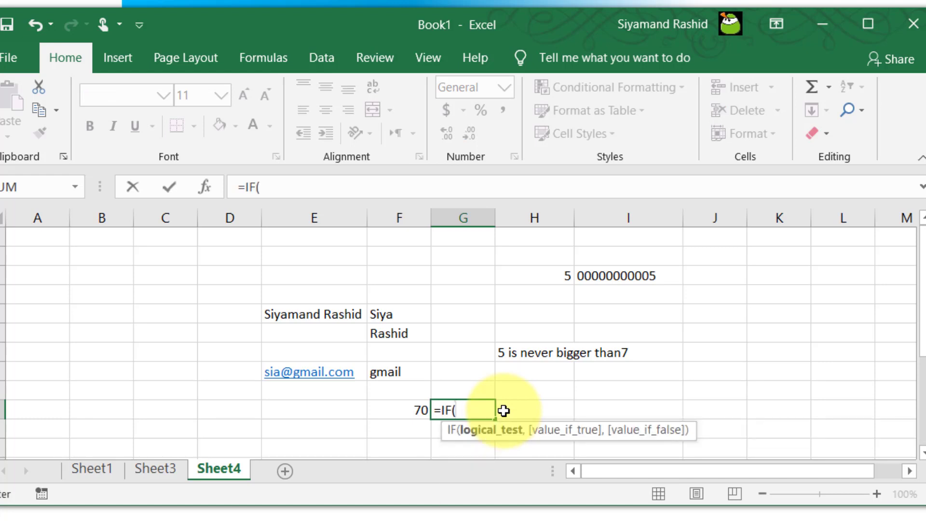
left_click(400, 409)
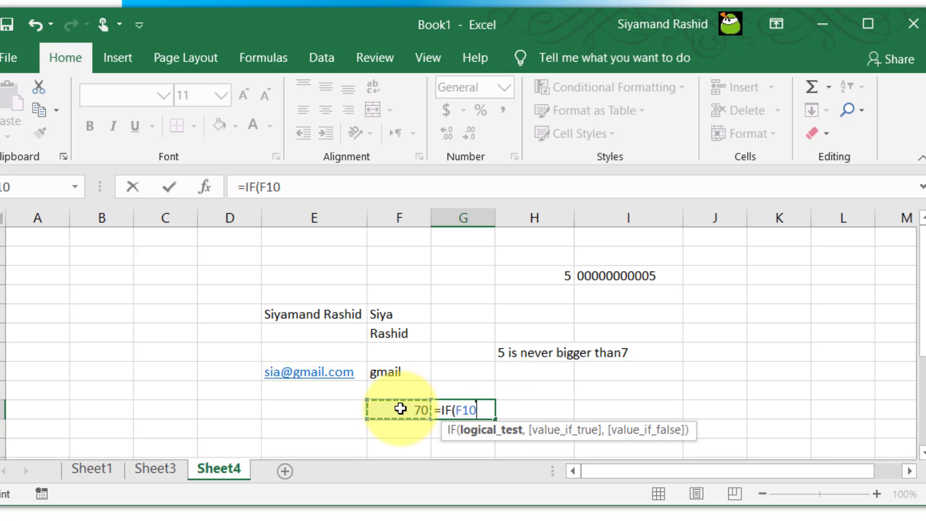
type(">")
type("=5")
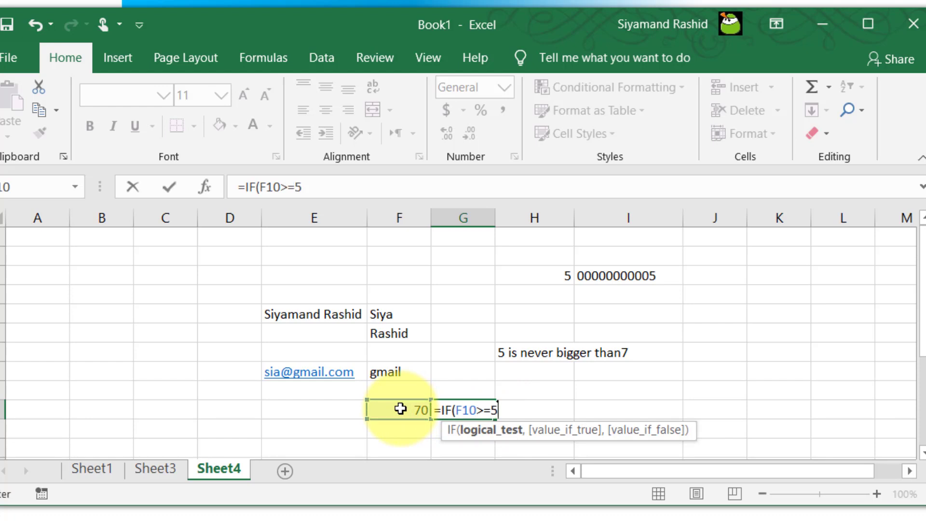
type("0,")
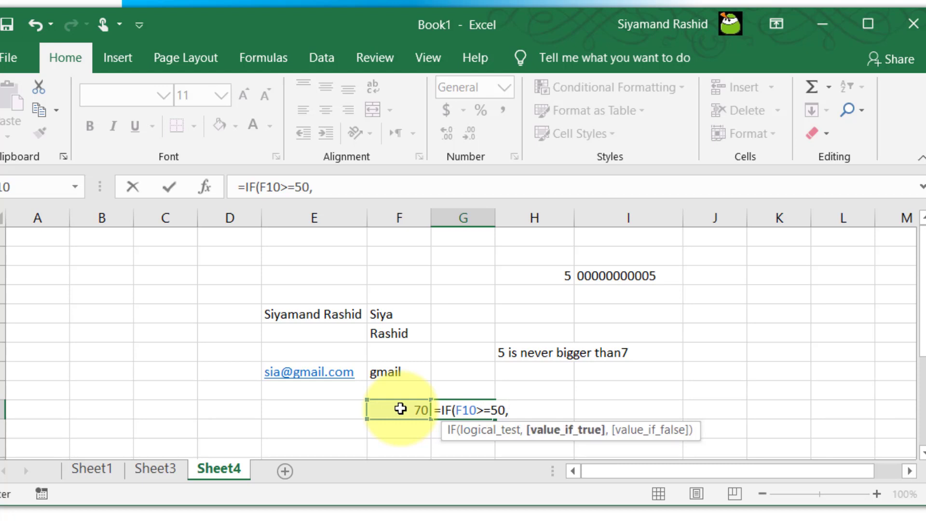
type("\"p")
key("BackSpace")
type("Pass\"")
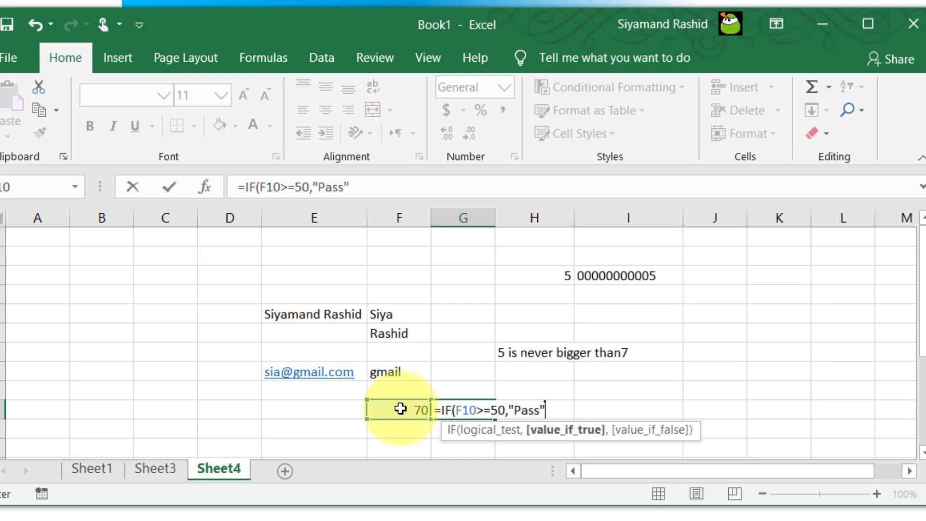
type(",")
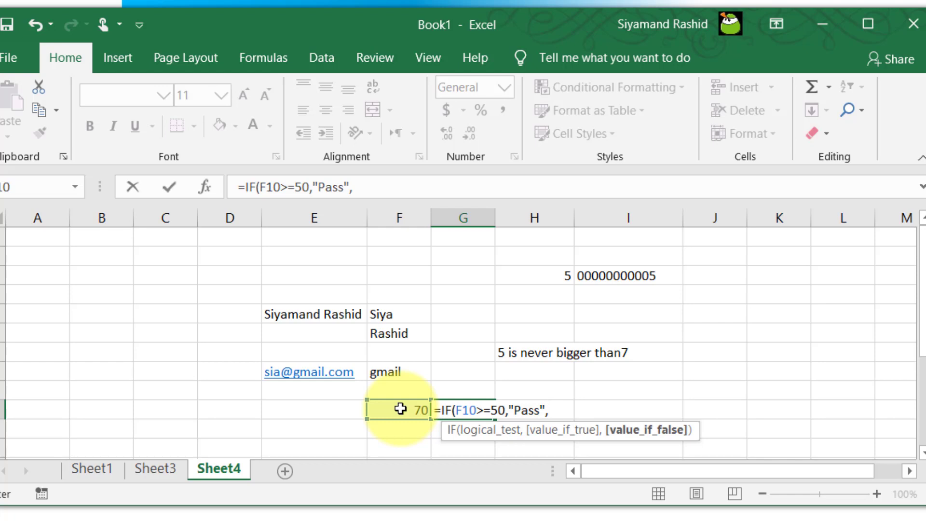
type("\"")
type("Fail\"")
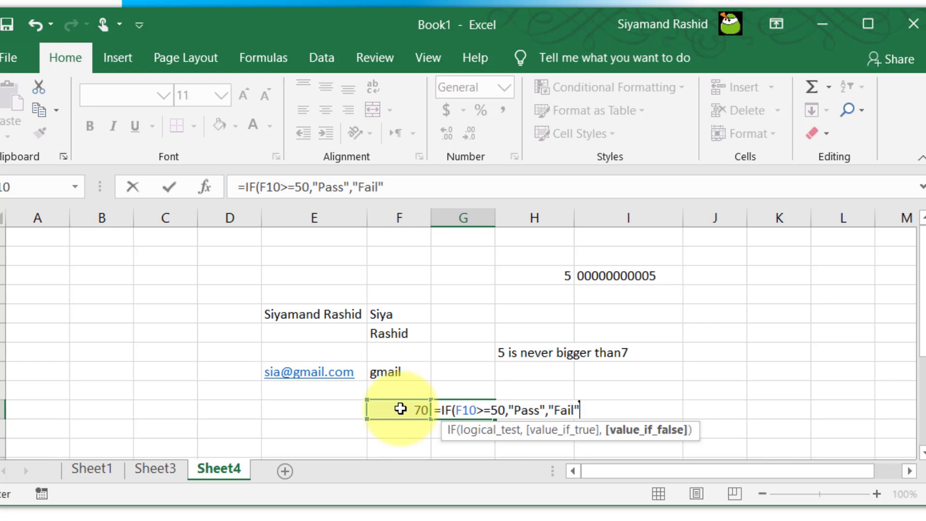
type(")")
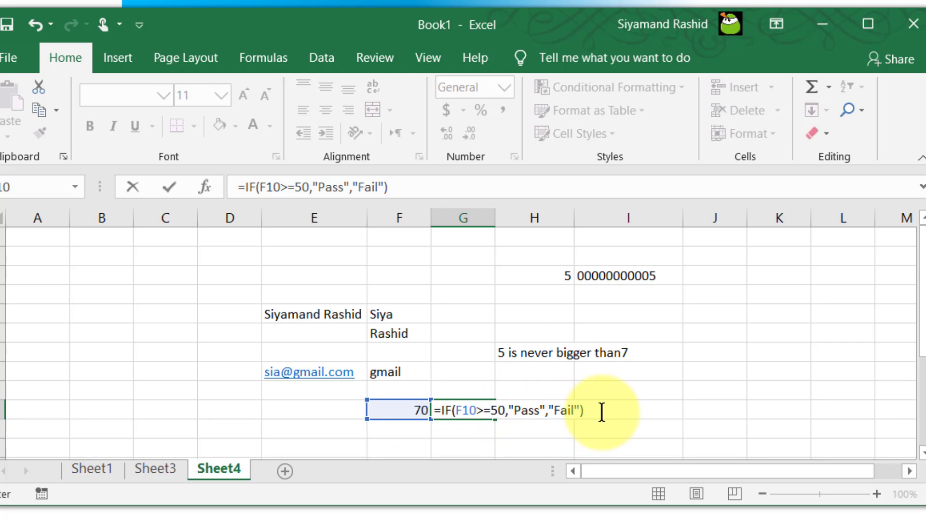
key("Return")
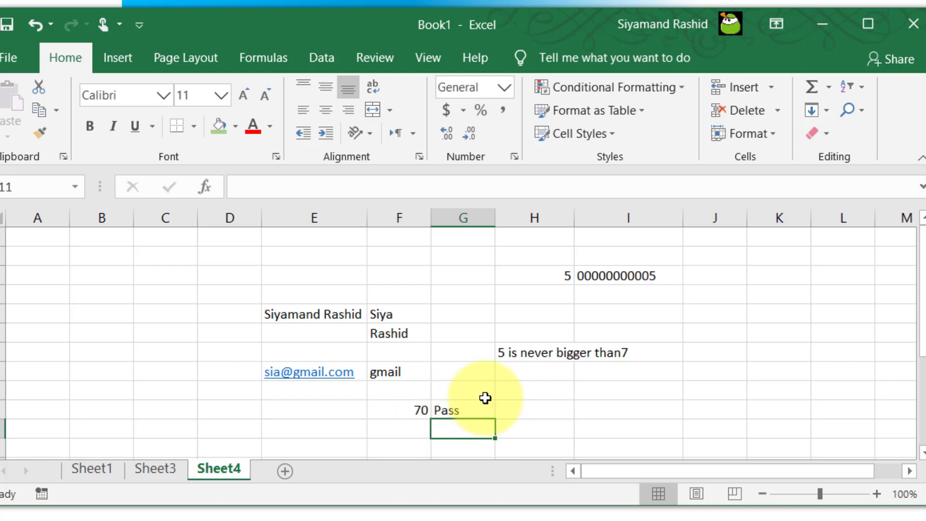
Change the score in F10 to 40 so G10 returns Fail
left_click(416, 408)
type("4")
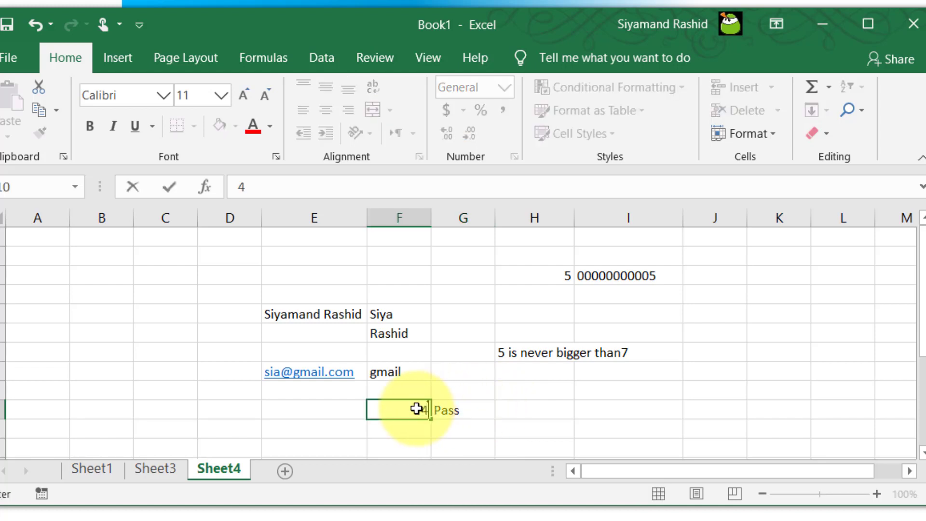
type("0")
key("Return")
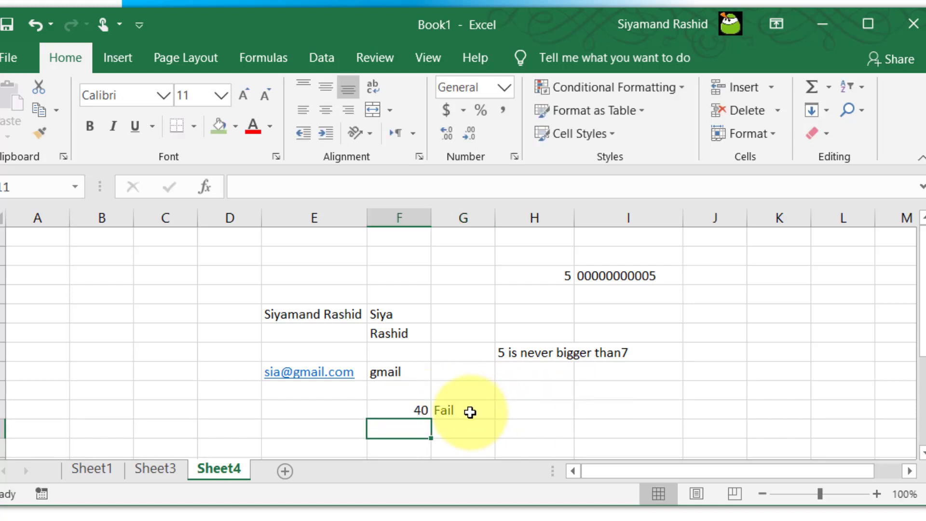
Reopen G10's IF formula for editing with the cursor inside "Pass"
left_click(478, 409)
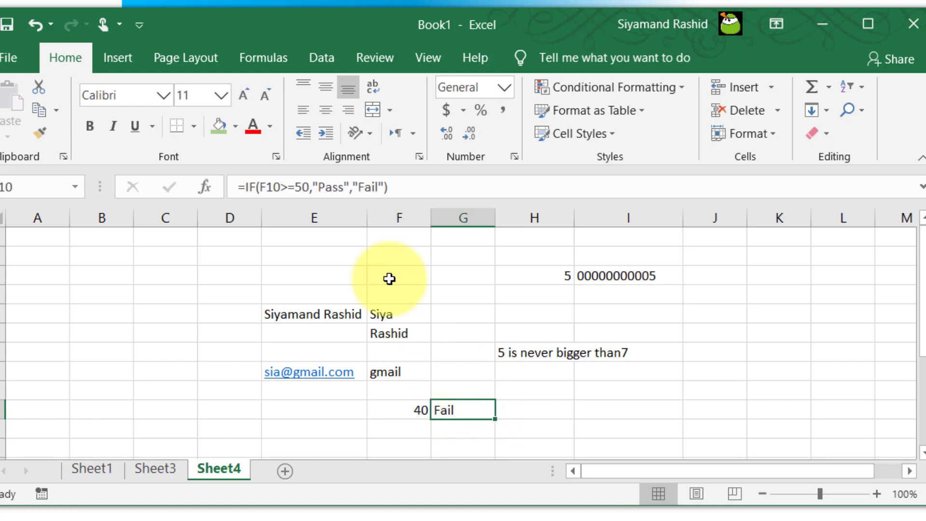
left_click(282, 189)
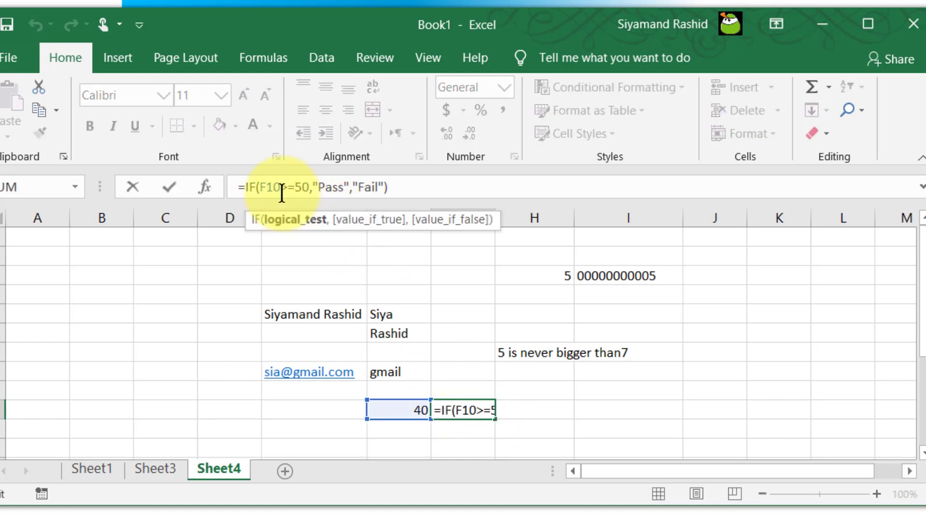
left_click(333, 188)
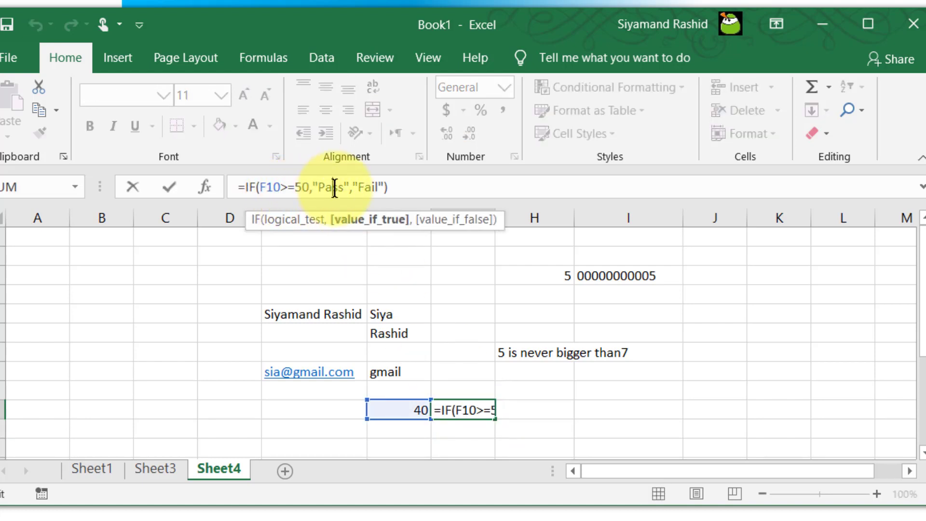
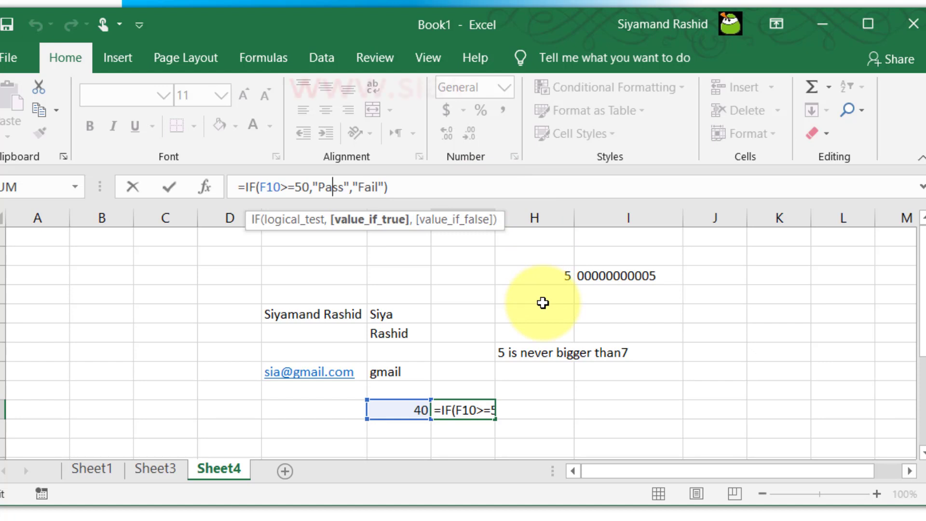
Commit =IF(F10>=50,"Pass","Fail") in G10, then go to the start page with recent files
key("ctrl+Return")
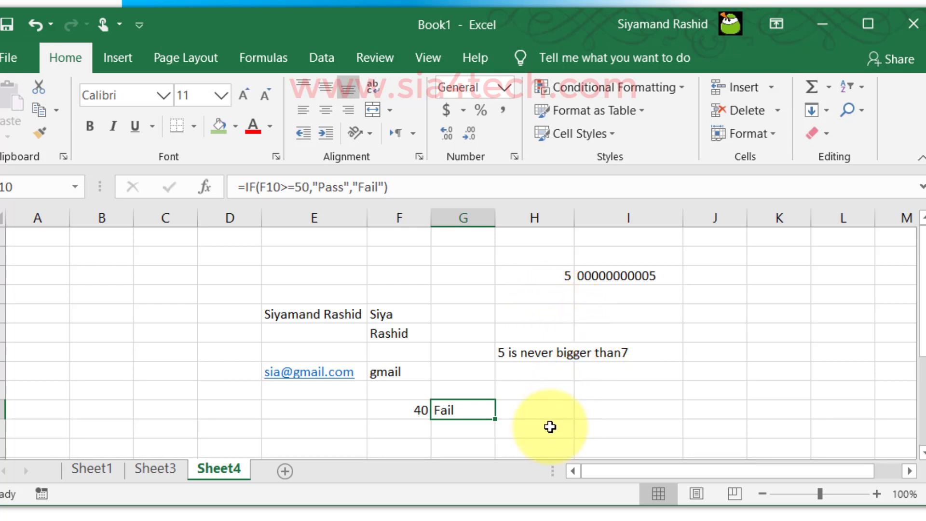
left_click(8, 65)
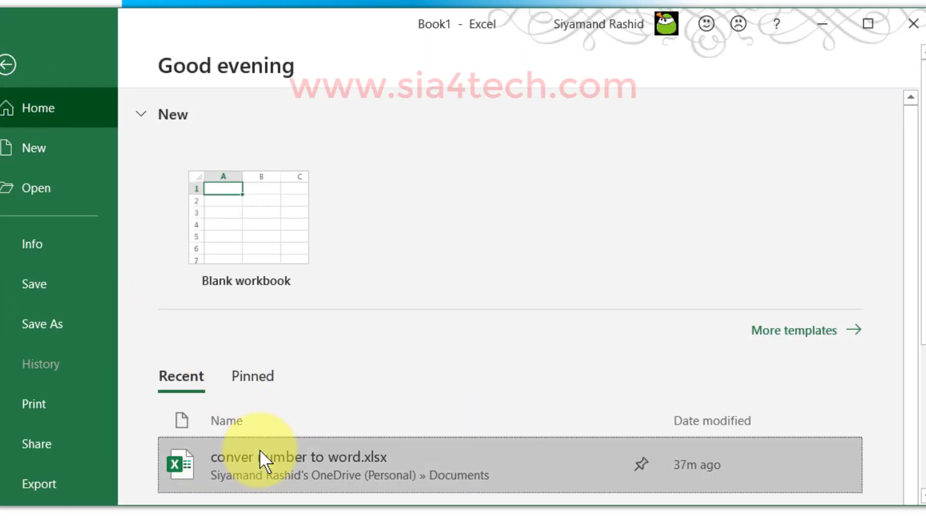
Open the recent 'conver number to word.xlsx' and change C3 from 789 to 45
left_click(260, 449)
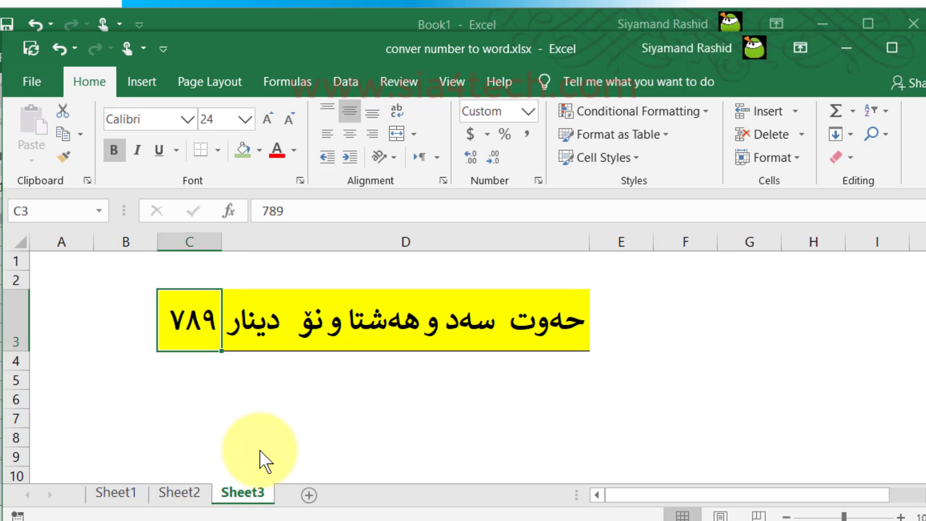
double_click(172, 332)
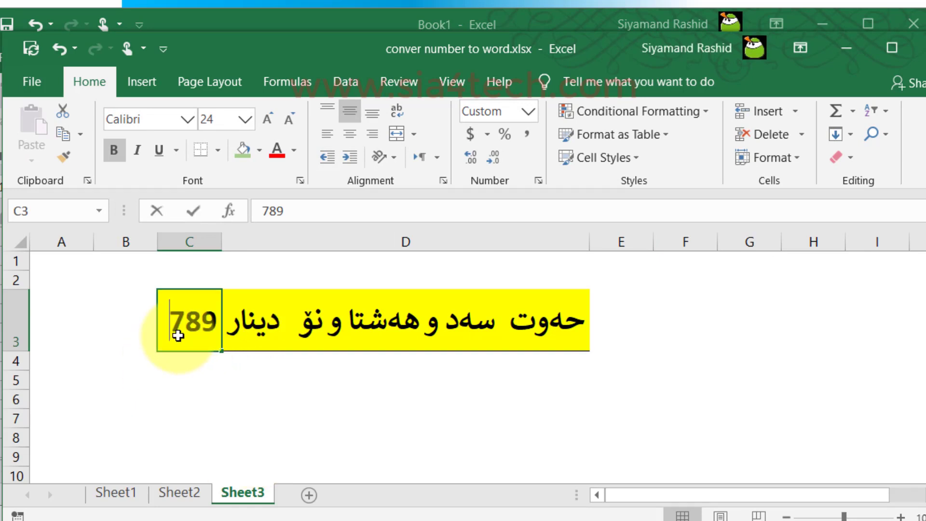
key("Delete")
key("Delete")
key("Delete")
type("45")
key("Return")
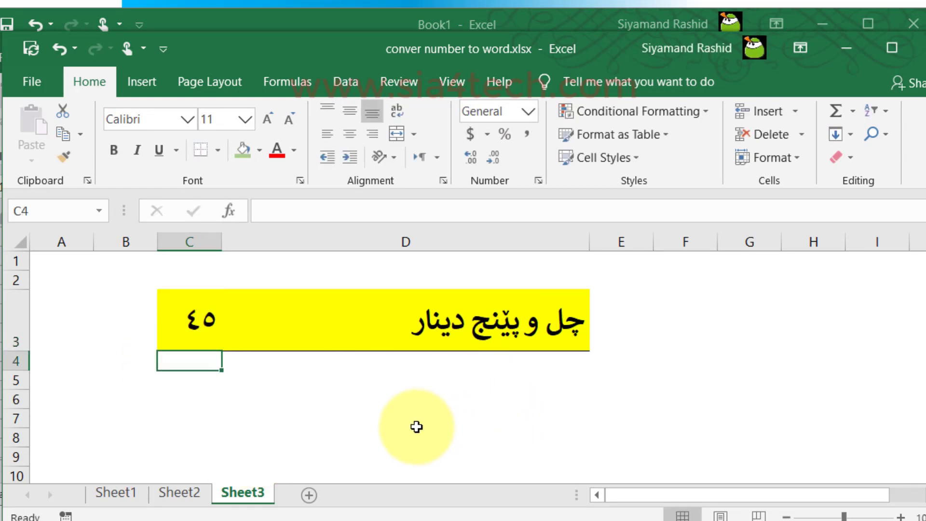
Expand the formula bar to read D3's long number-to-words formula
left_click(458, 333)
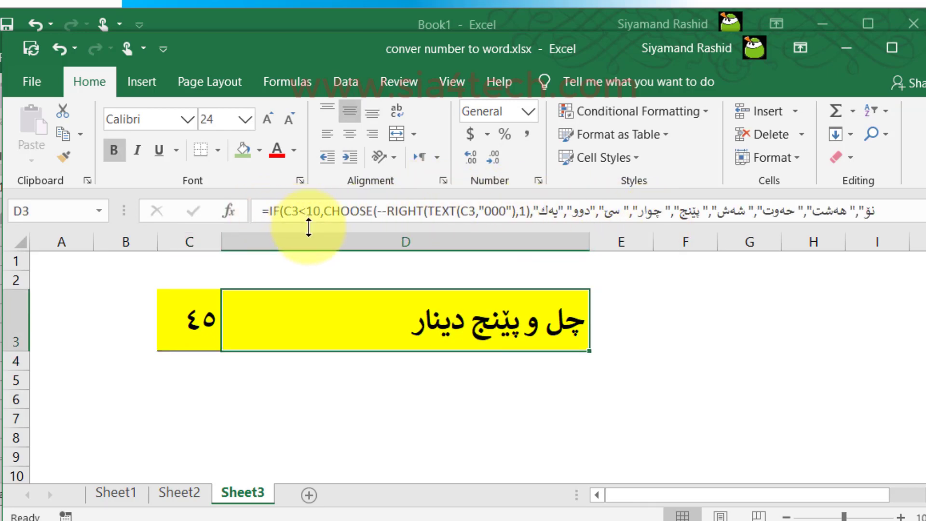
left_click_drag(309, 226, 314, 386)
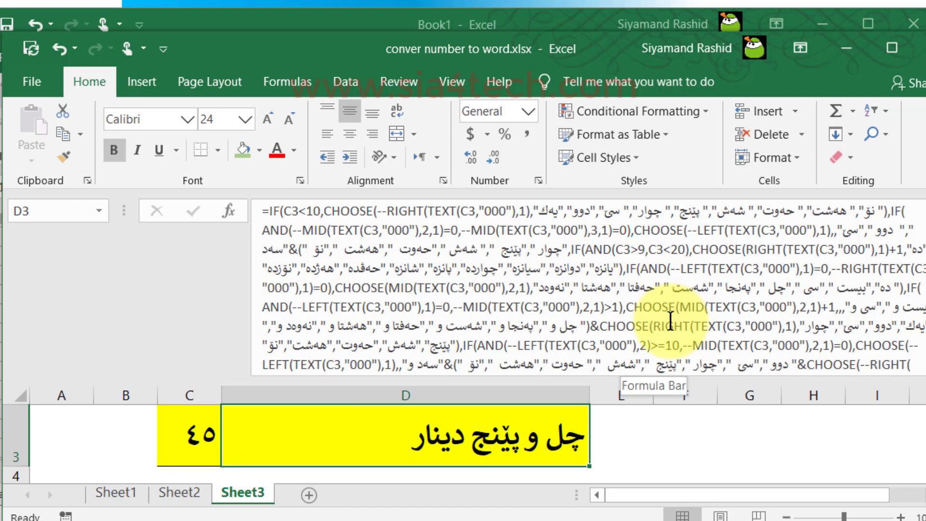
left_click(281, 306)
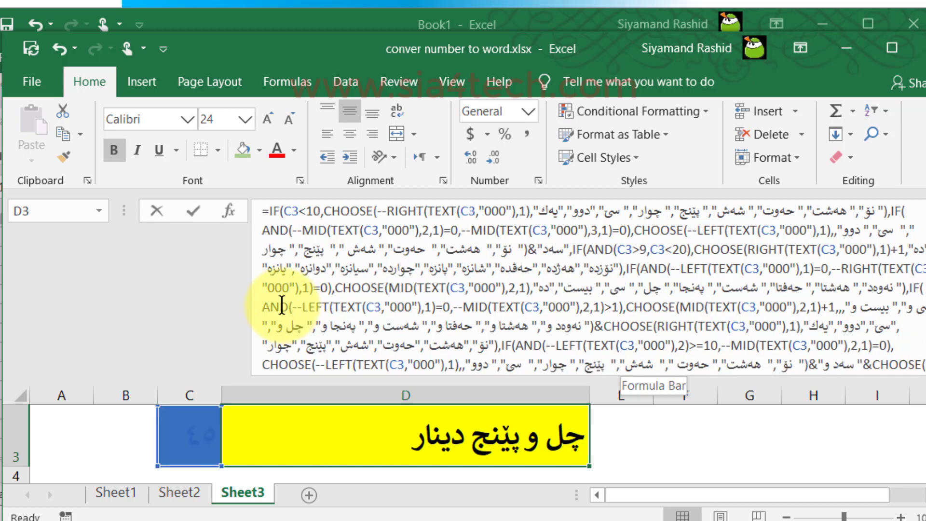
left_click(280, 307)
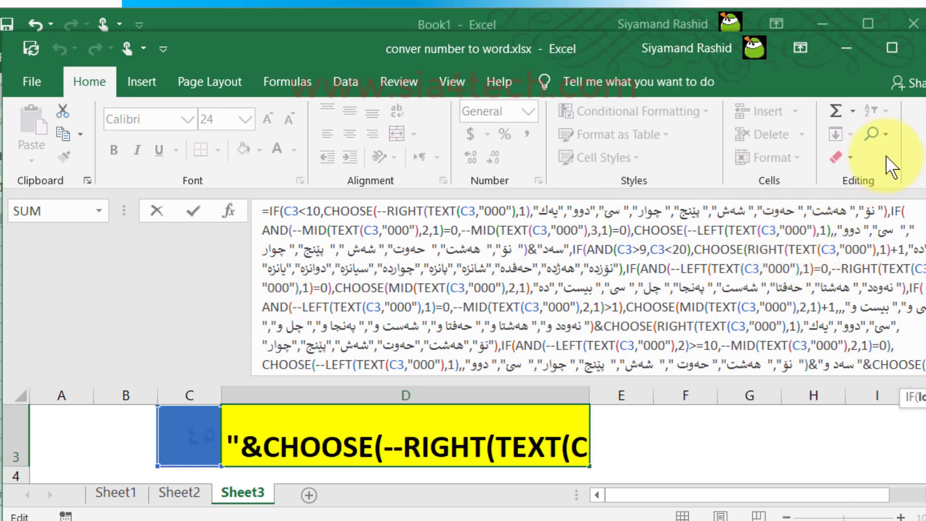
Close the number-to-words workbook, answer the save prompt, and return to Book1
left_click(920, 48)
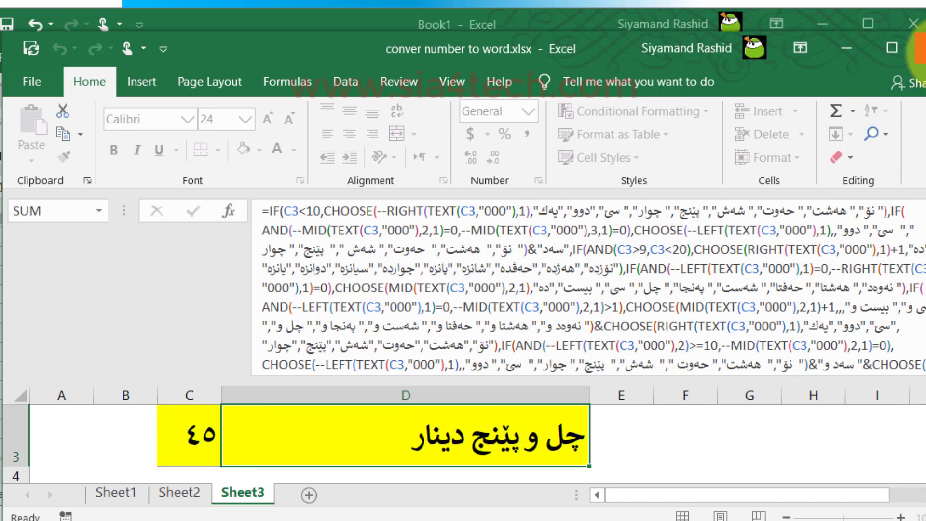
left_click(472, 307)
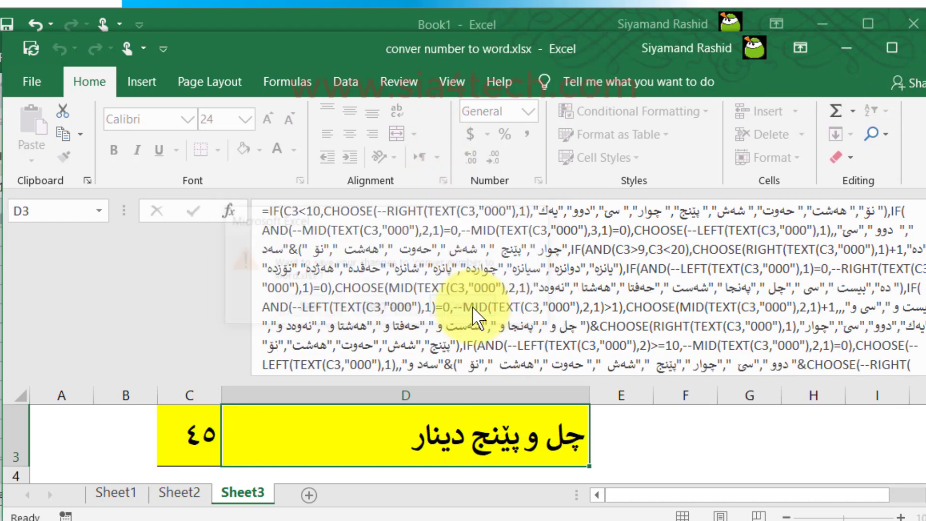
left_click(378, 14)
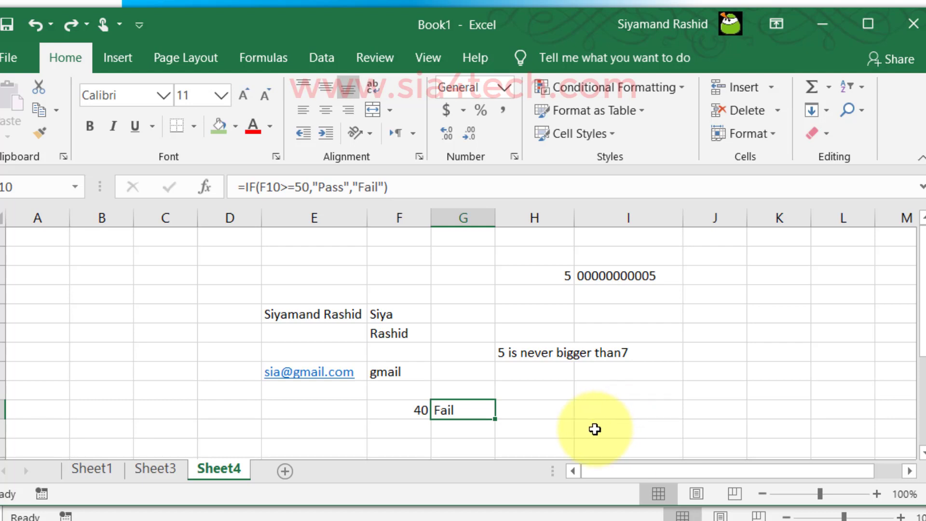
On a new Sheet5, enter the scores 45, 67, 89, 60 and 80 in C2:C6
left_click(285, 471)
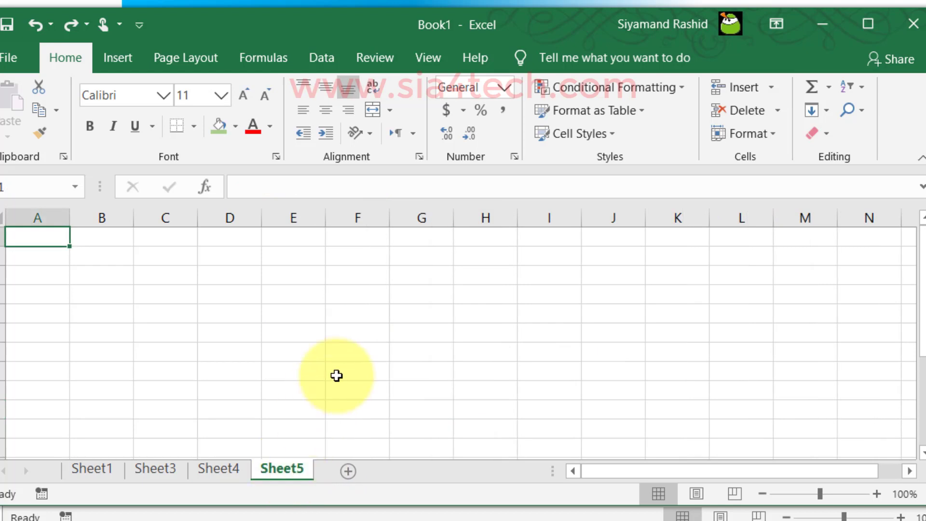
left_click(163, 265)
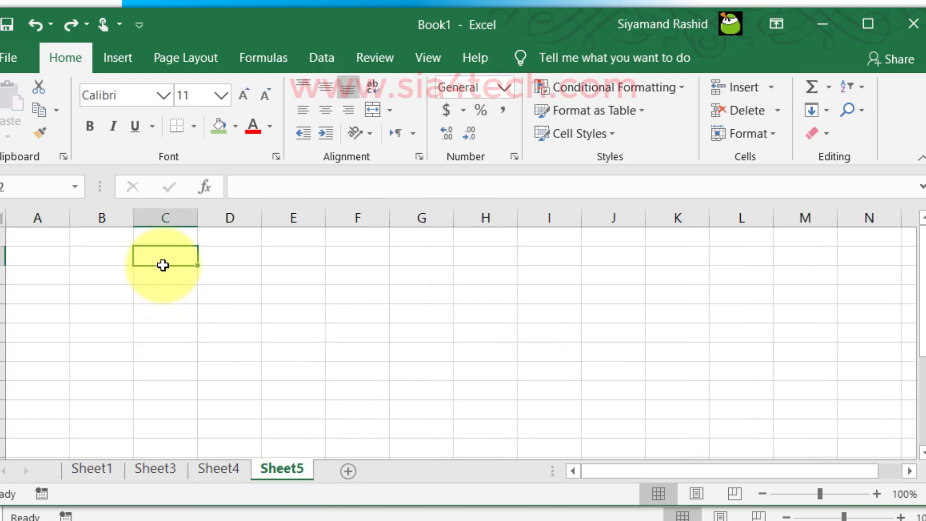
type("45")
key("Return")
type("6")
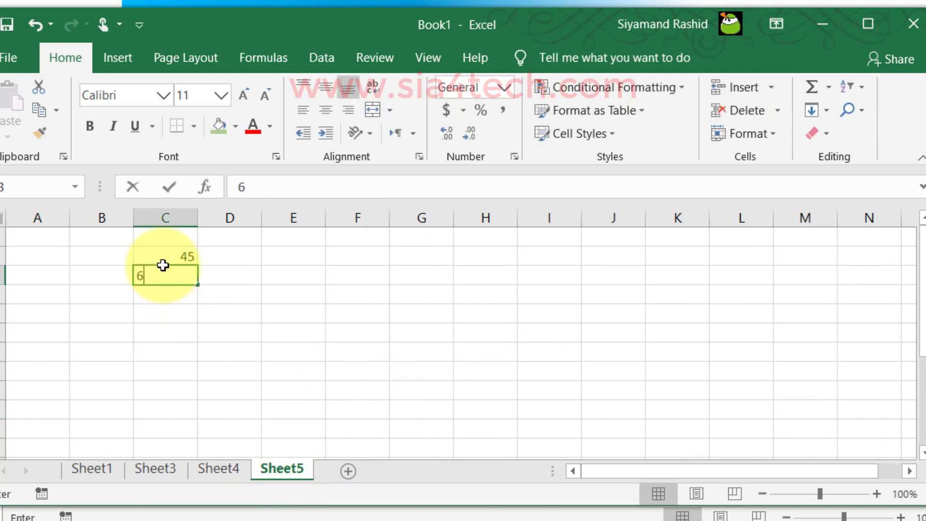
type("7")
key("Return")
type("89")
key("Return")
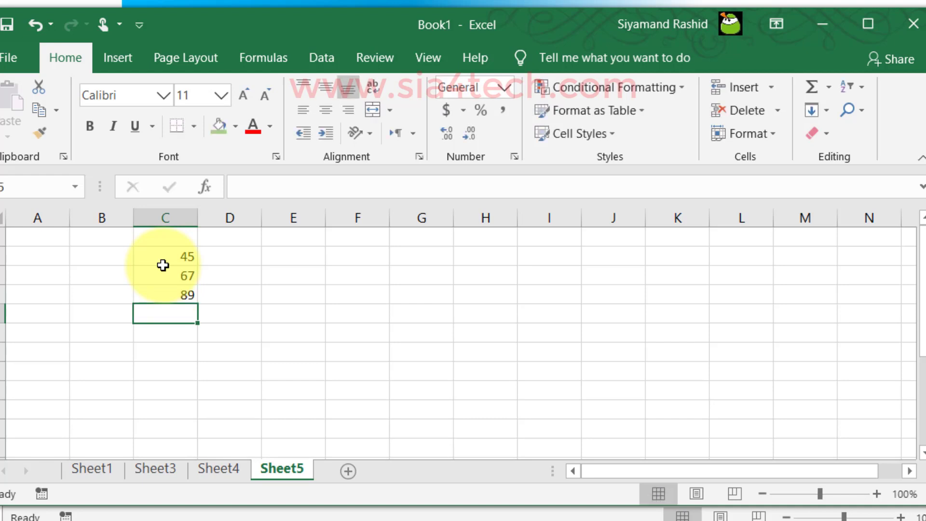
type("60")
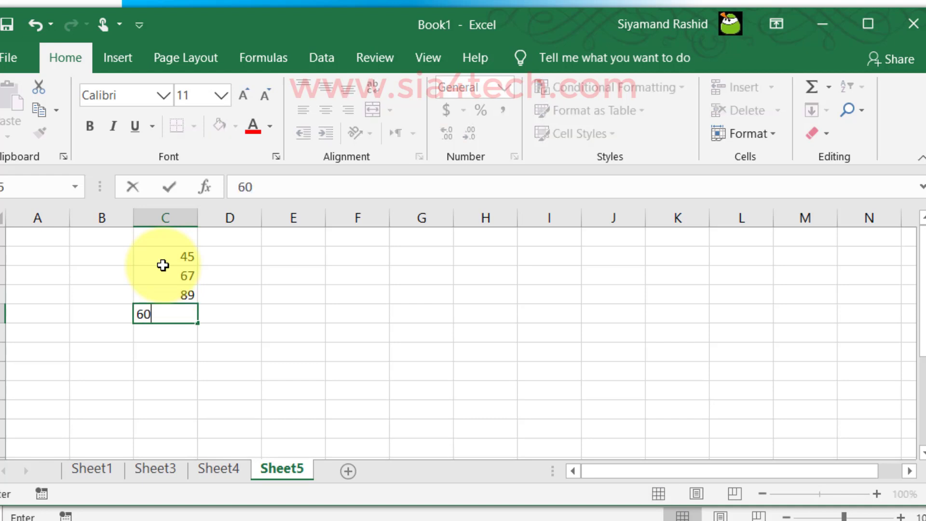
key("Return")
type("80")
key("Return")
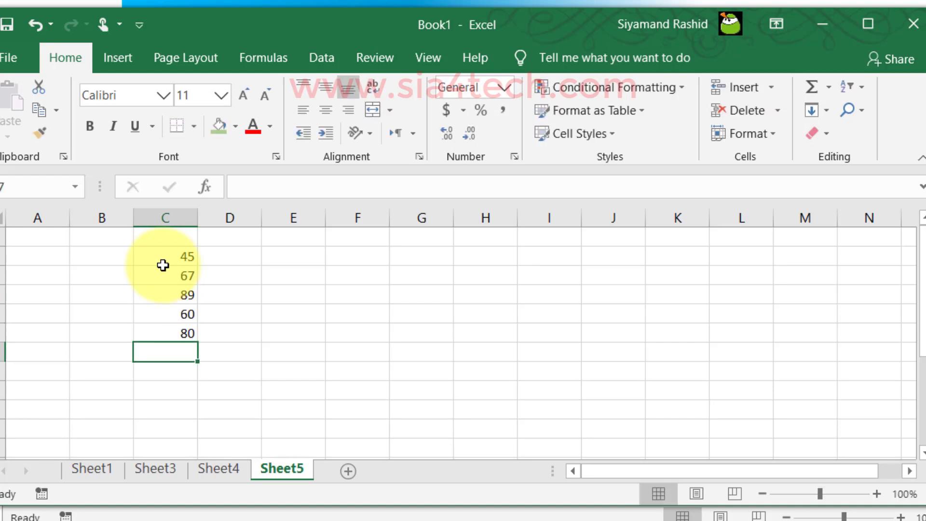
In D2 type =IF(C2>=80,"Very good",IF(C2>=60,"Good","Accepatable"))
left_click(239, 258)
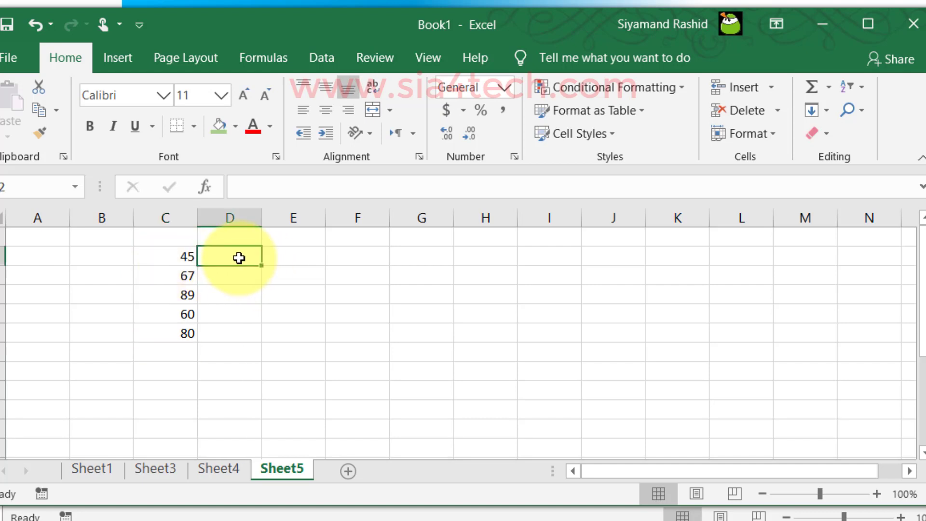
type("=if")
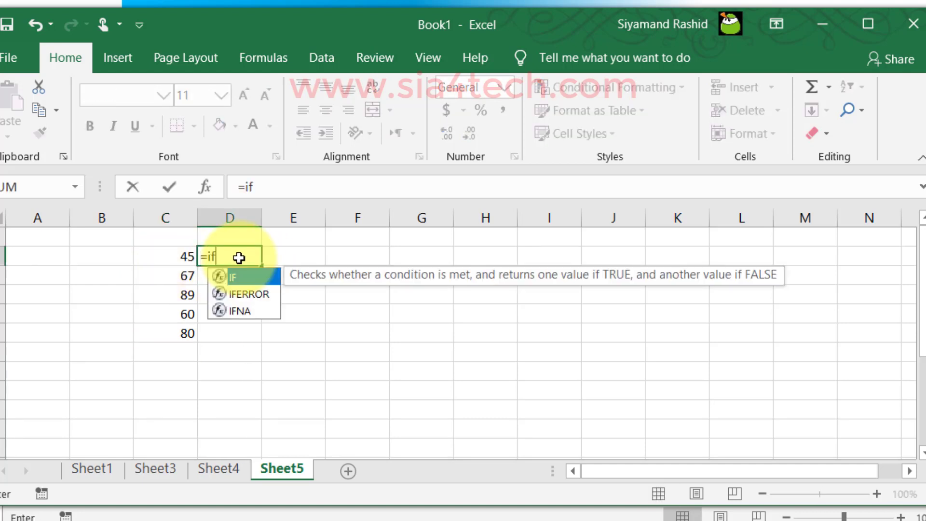
key("Tab")
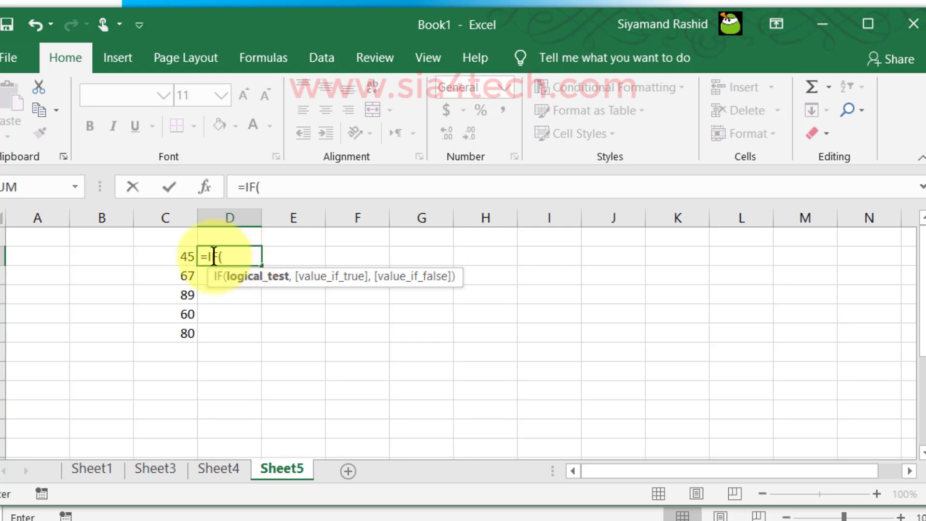
left_click(178, 256)
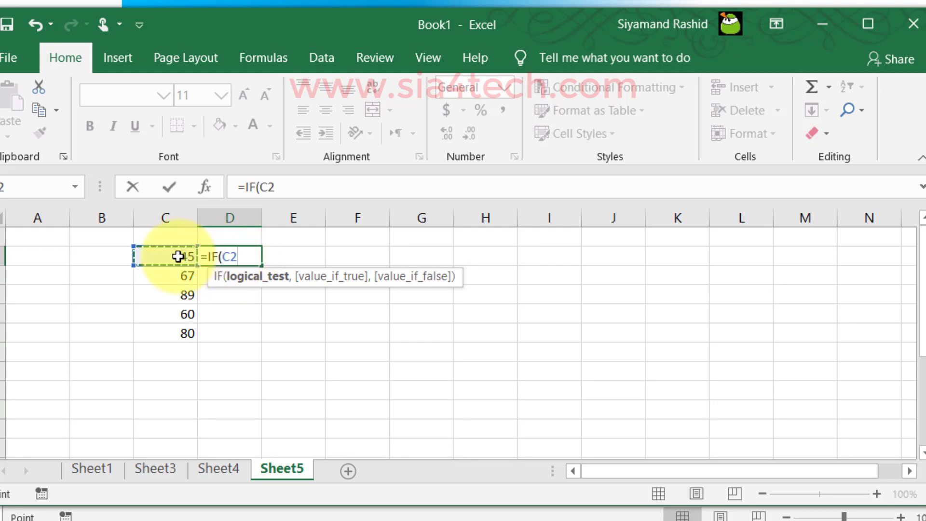
type(">=")
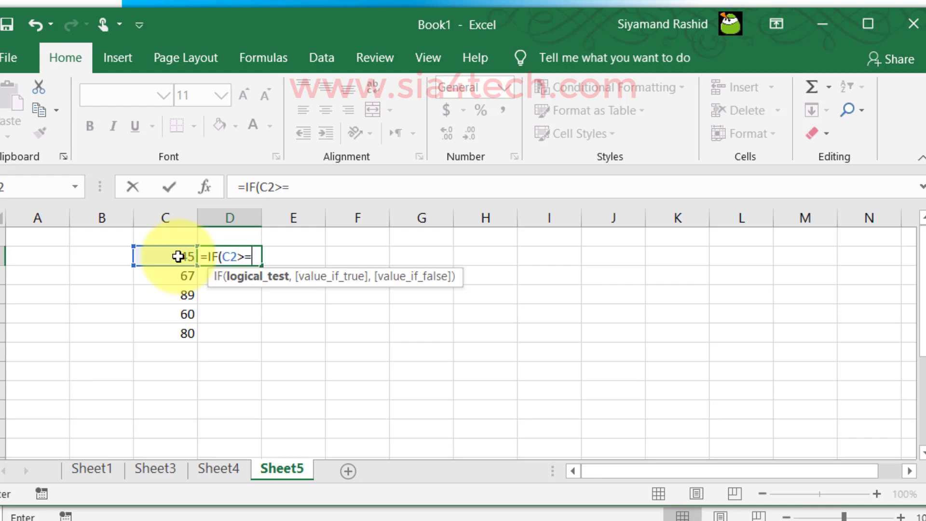
type("80")
type(",")
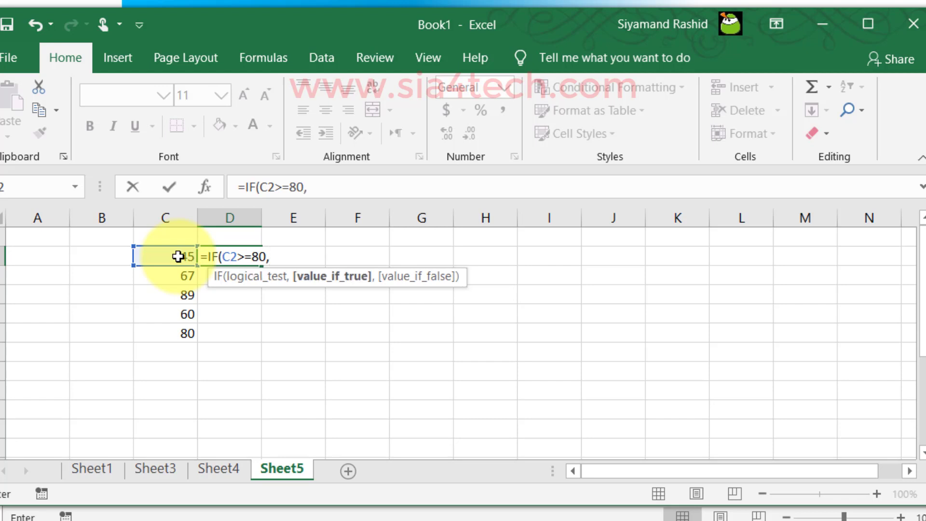
type("\"")
type("Very goo")
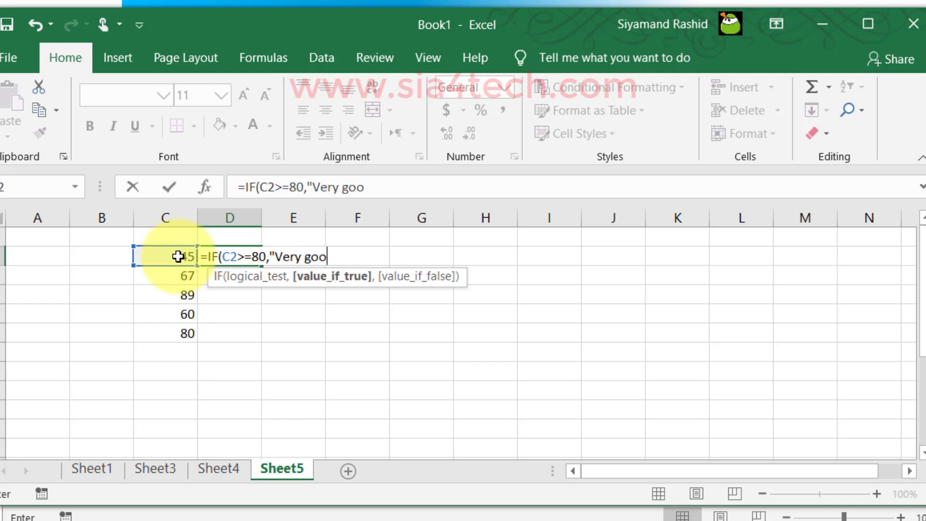
type("d\",")
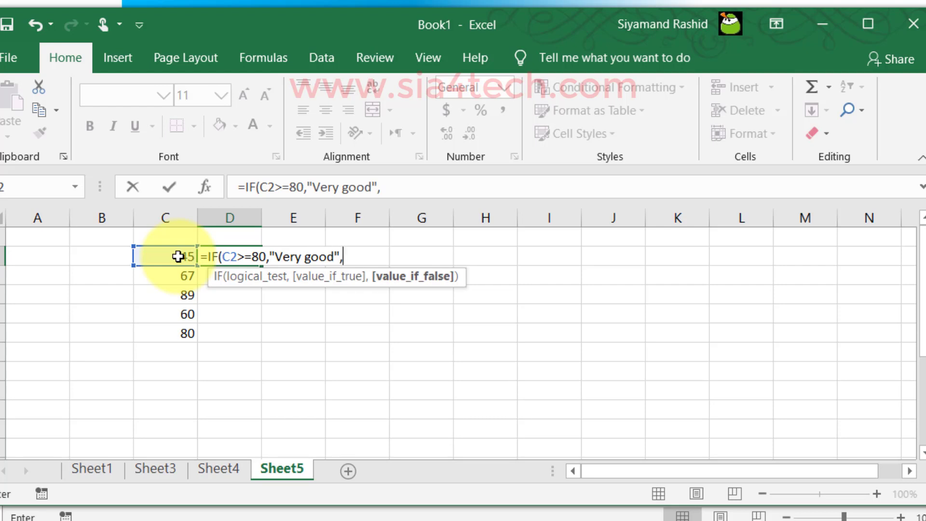
type("if")
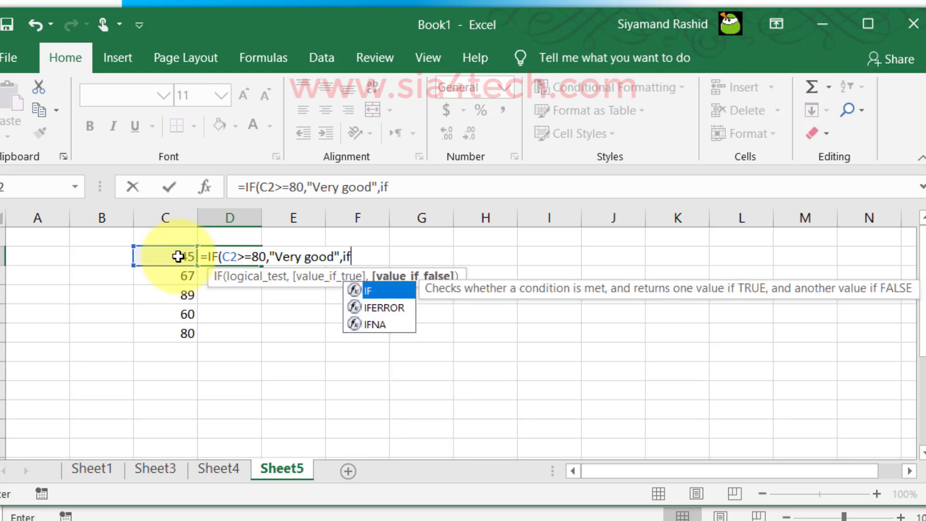
key("Tab")
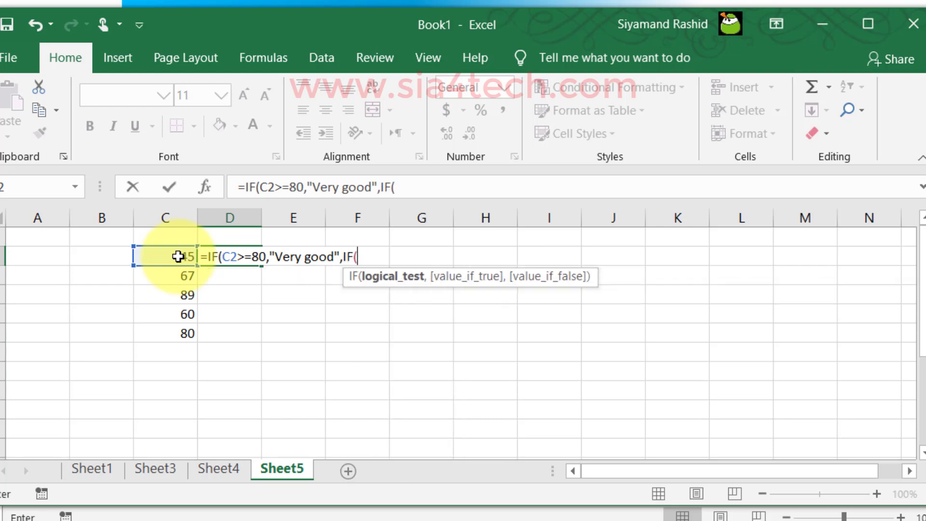
left_click(178, 256)
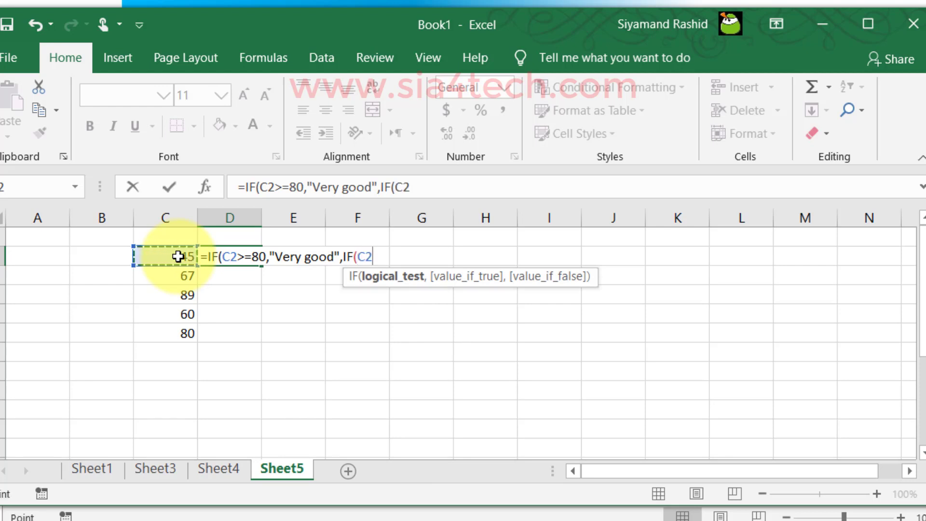
type(">=")
type("60,")
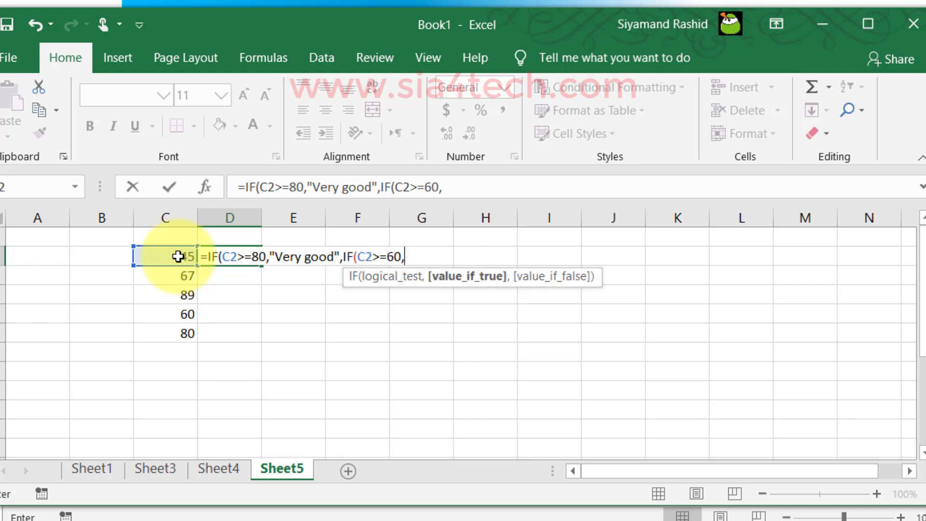
type("\"")
type("Good\"")
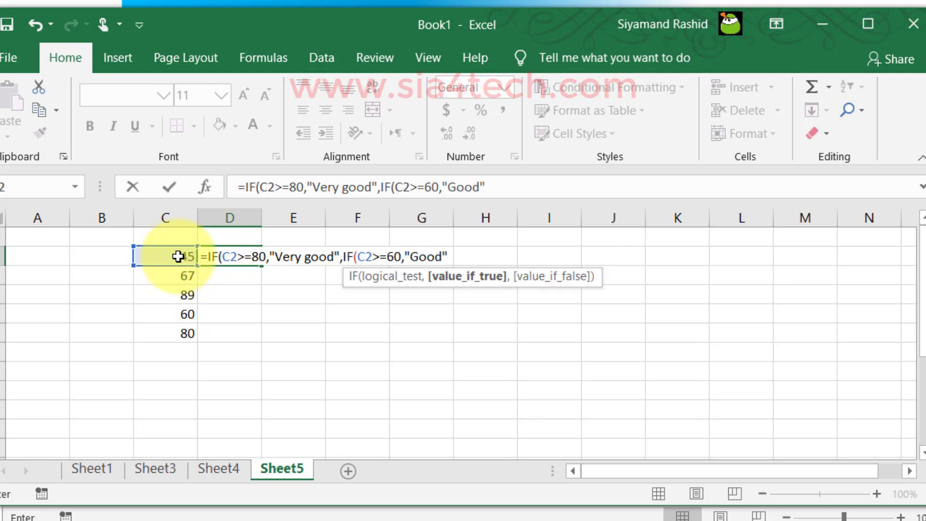
type(",")
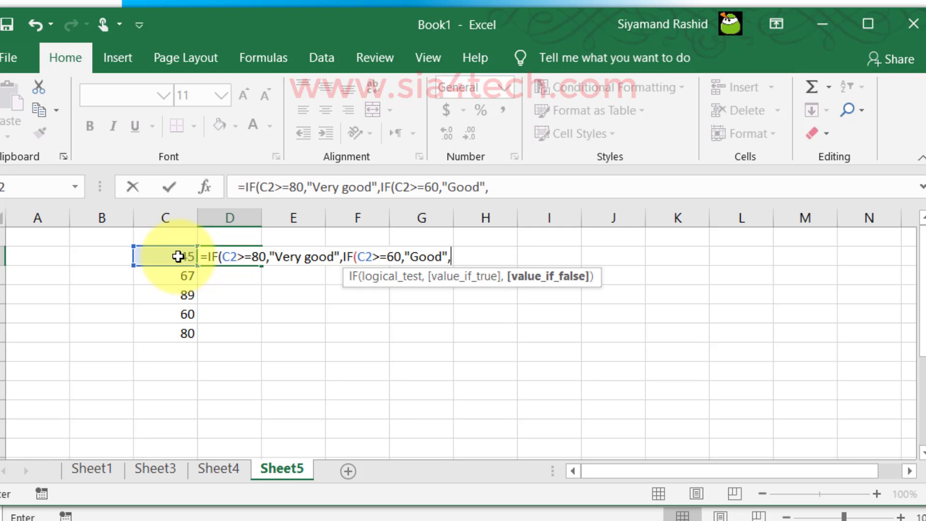
type("\"")
type("Acce")
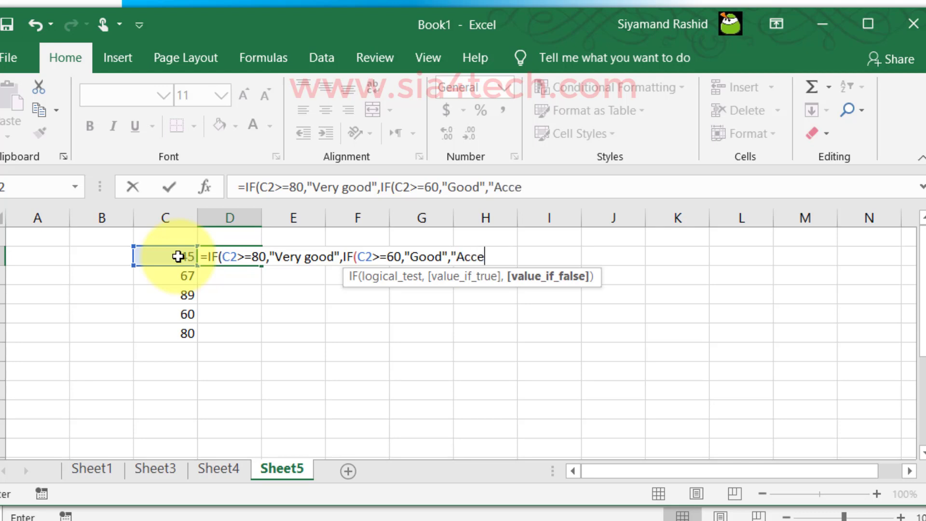
type("patable ")
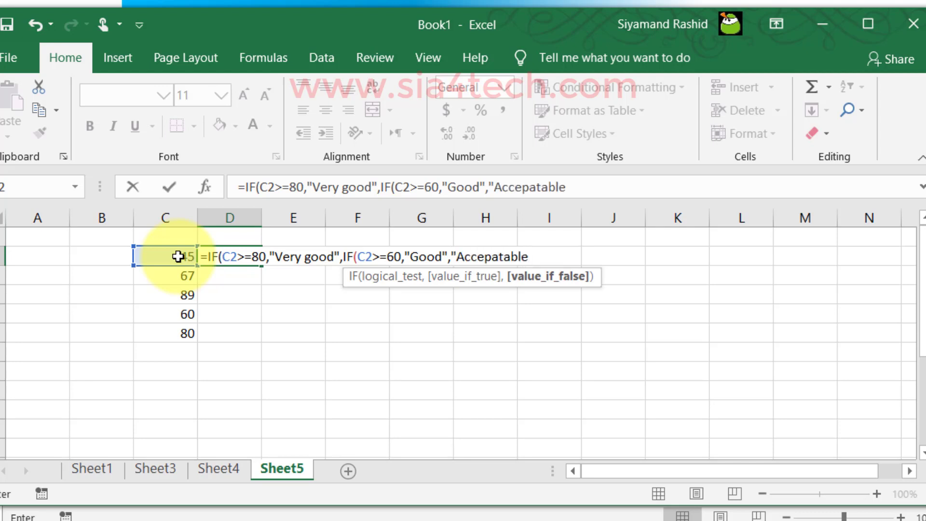
type("\"")
type(")")
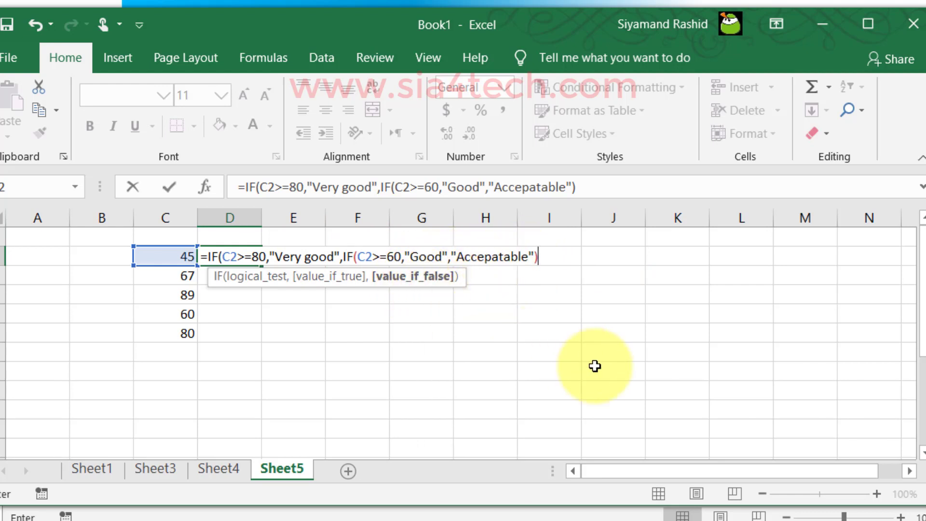
type(")")
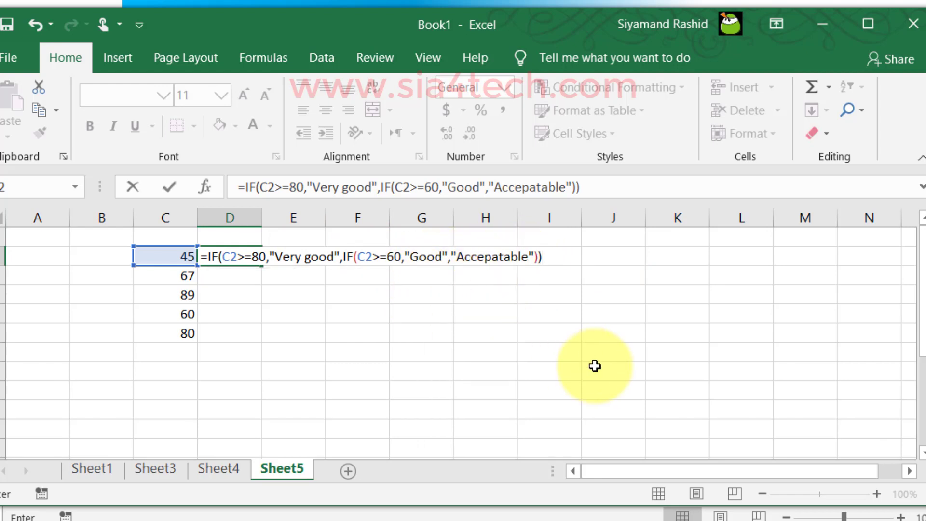
Enter the D2 formula, autofit column D, and fill it down to D6
key("Return")
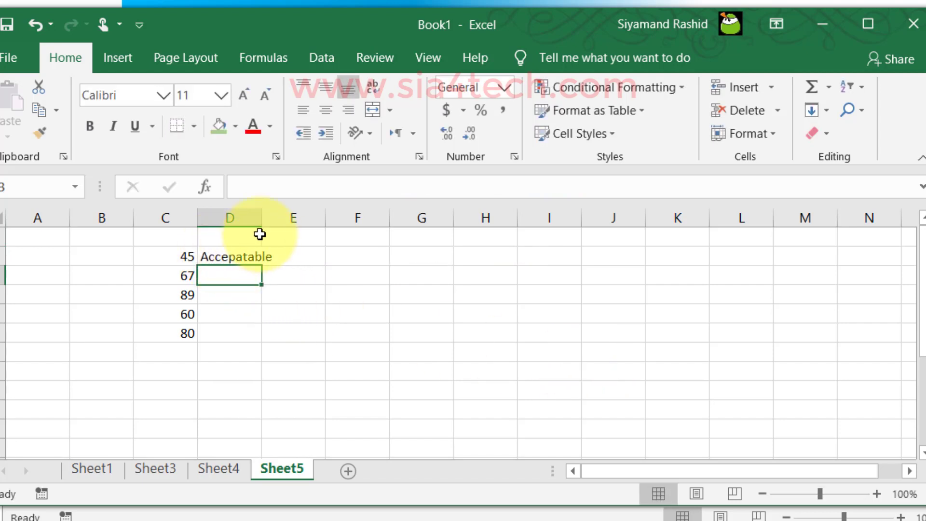
double_click(262, 218)
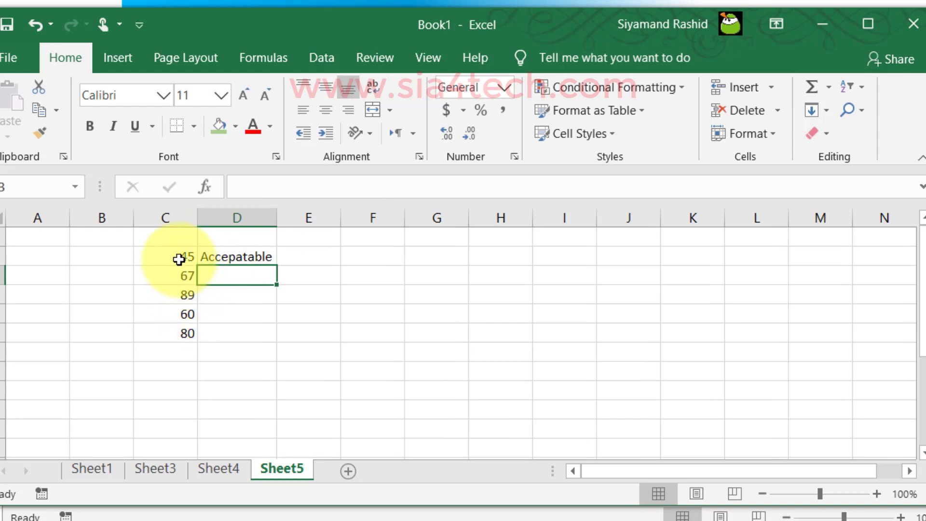
left_click(258, 253)
left_click_drag(278, 265, 279, 346)
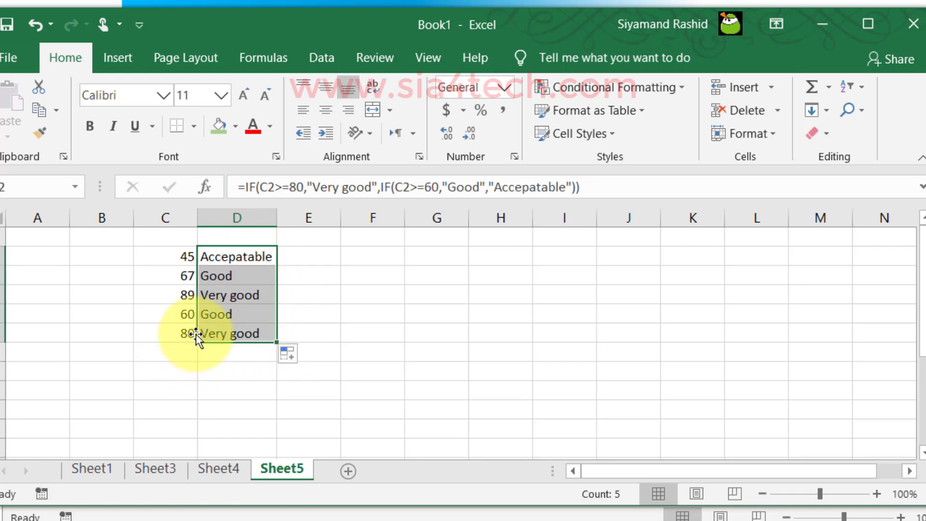
Check each score in C2:C6 against its rating and review D2's formula
left_click(174, 321)
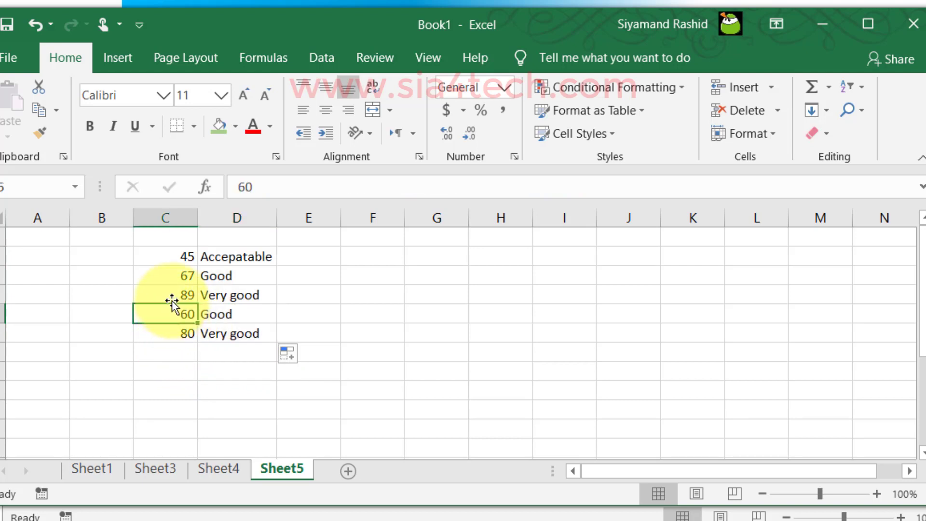
left_click(172, 296)
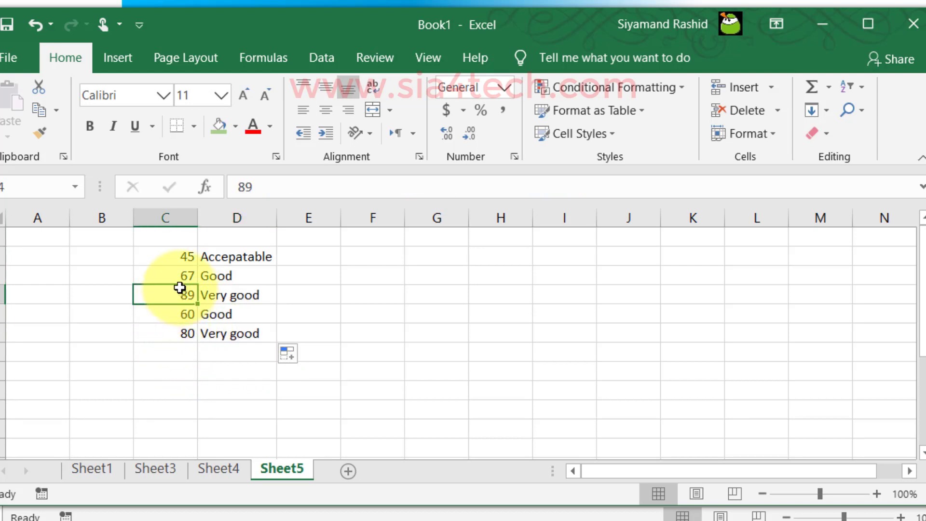
left_click(173, 278)
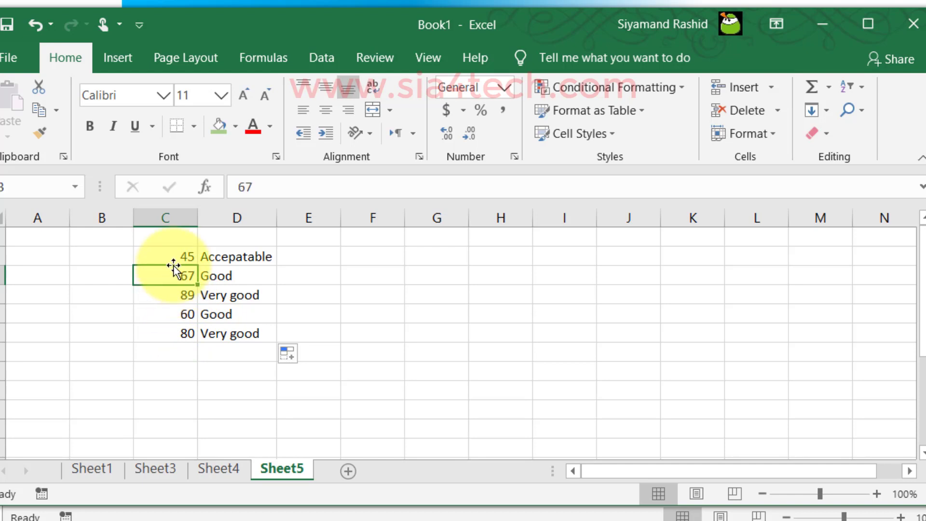
left_click(173, 257)
left_click(244, 263)
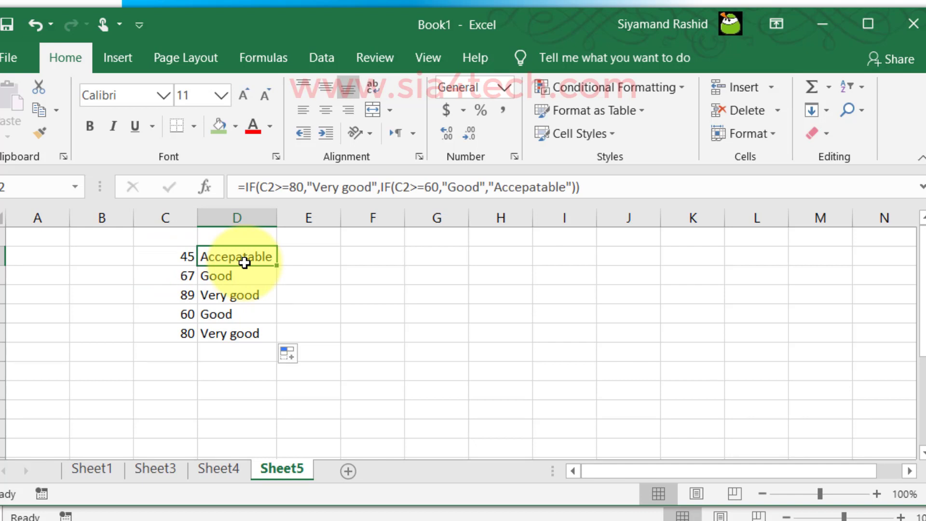
Type the labels 'and' in F2 and 'Or' in F3
left_click(355, 257)
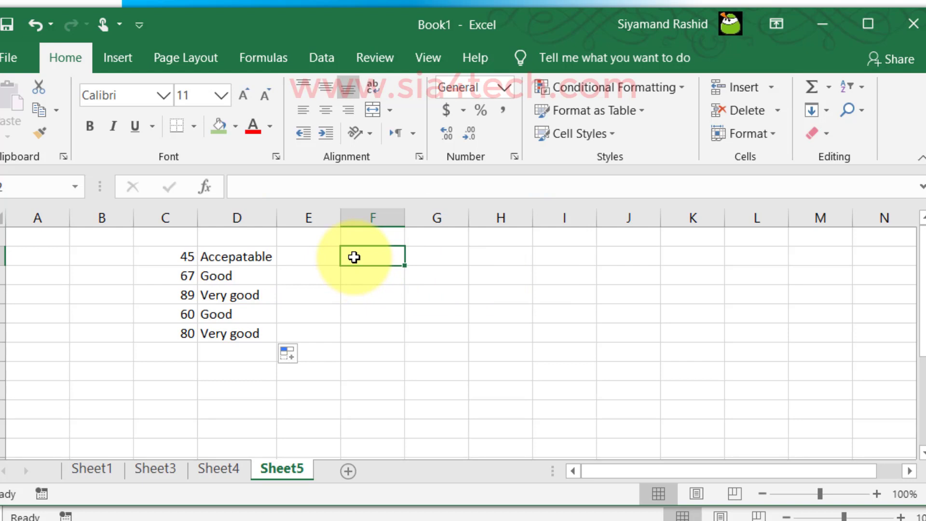
type("and")
key("Return")
type("Or")
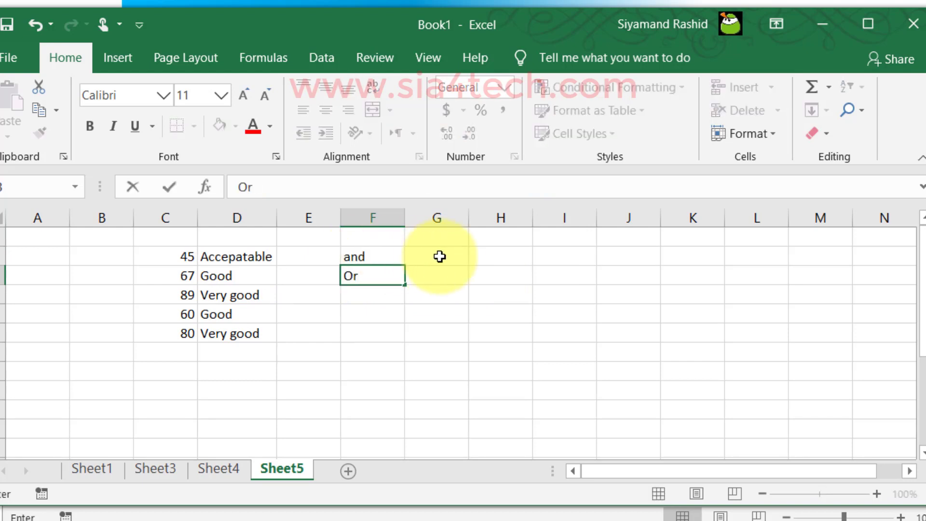
left_click(440, 256)
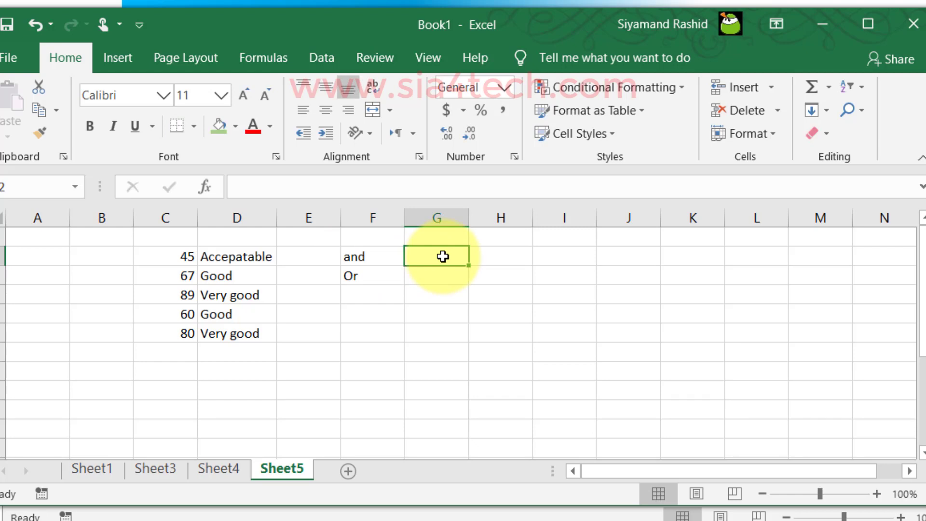
Enter the Kurdish labels مەرجی یەکە in G2 and مەرجی دووەم in H2
double_click(443, 256)
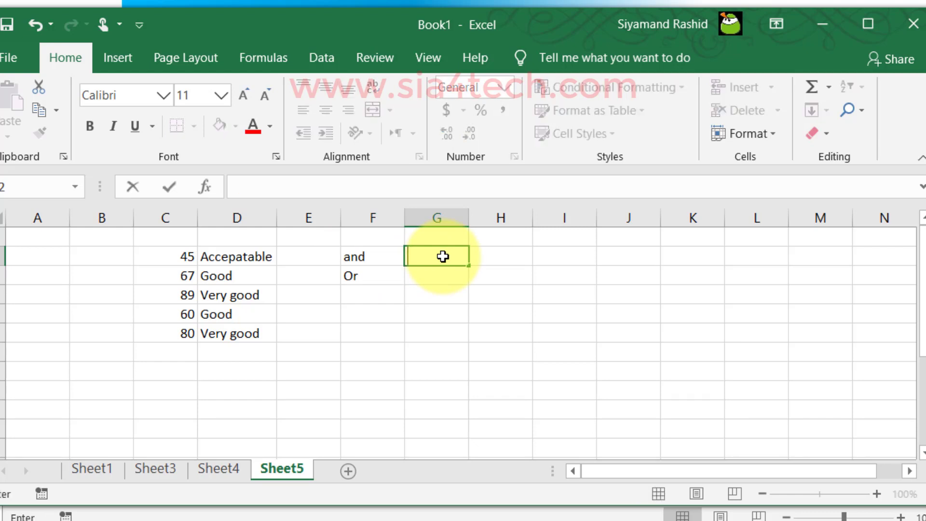
type("مەرجی")
type(" یەکە")
key("Tab")
type("مەر")
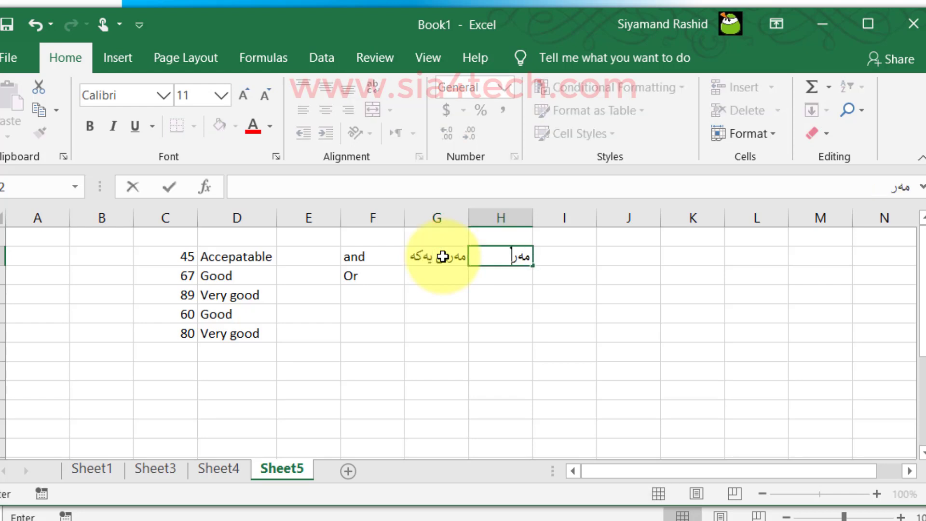
type("جی د")
type("ووەم")
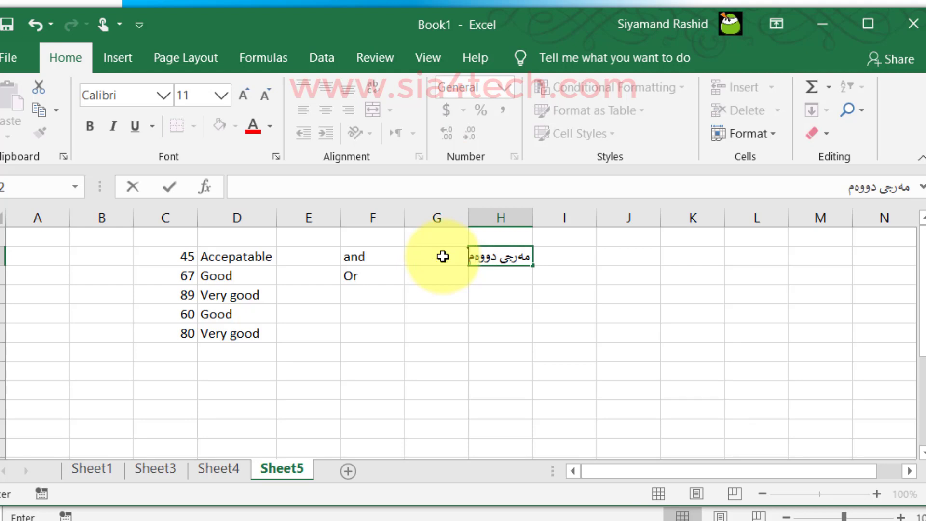
key("ctrl+Return")
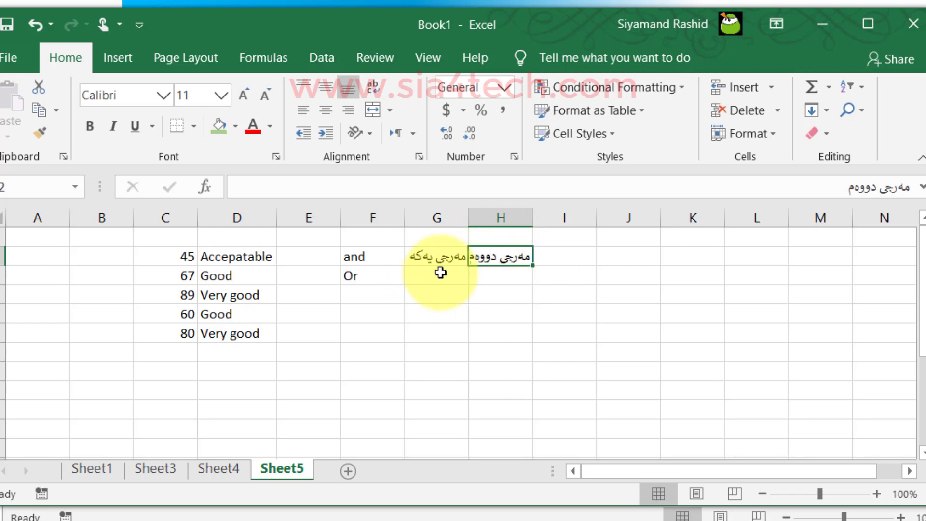
left_click(372, 279)
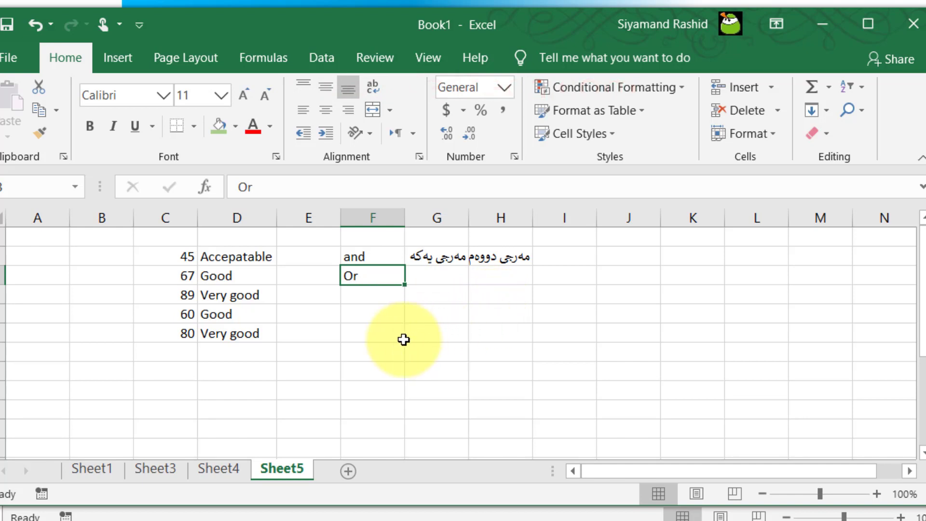
Type the Kurdish headers ناوی قوتابی, مه عدلی یه کهم and مه عدلی دوو across the table's top row
left_click(314, 370)
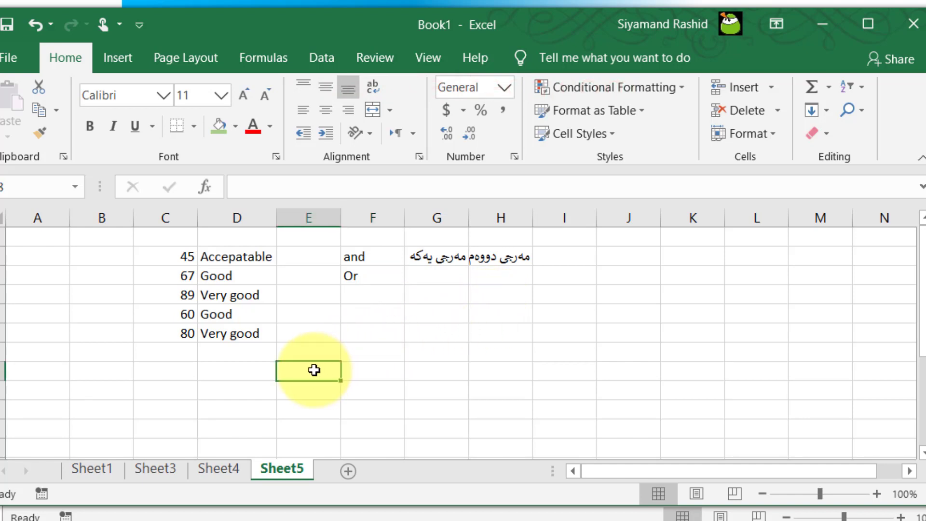
type("ناوی")
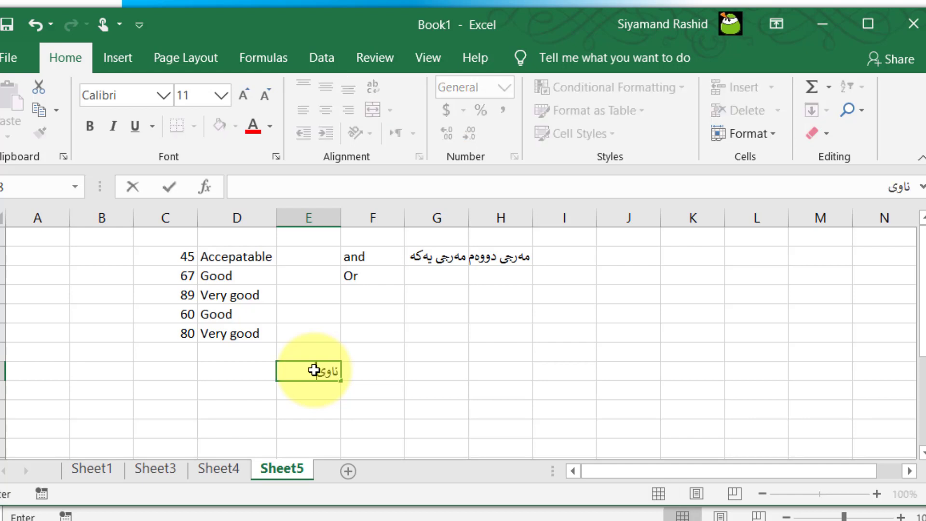
type(" قوتا")
type("بی")
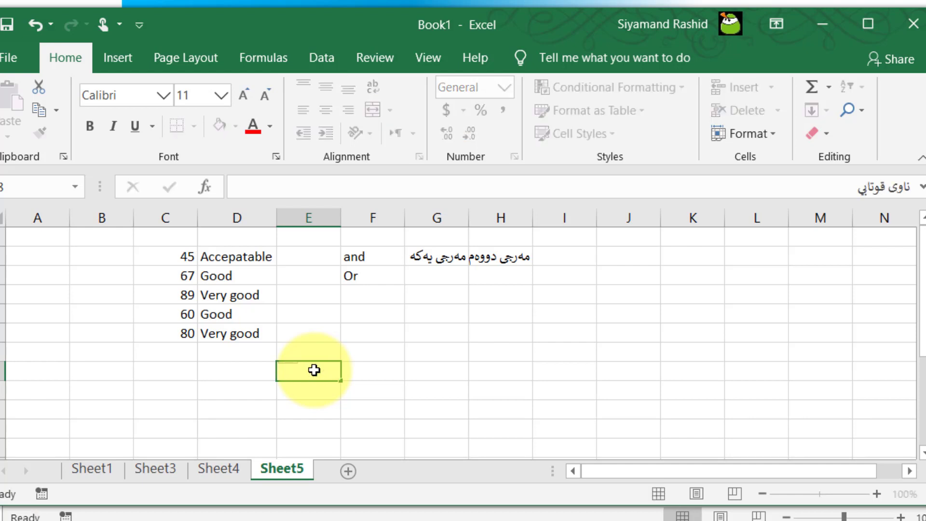
key("Tab")
type("مه")
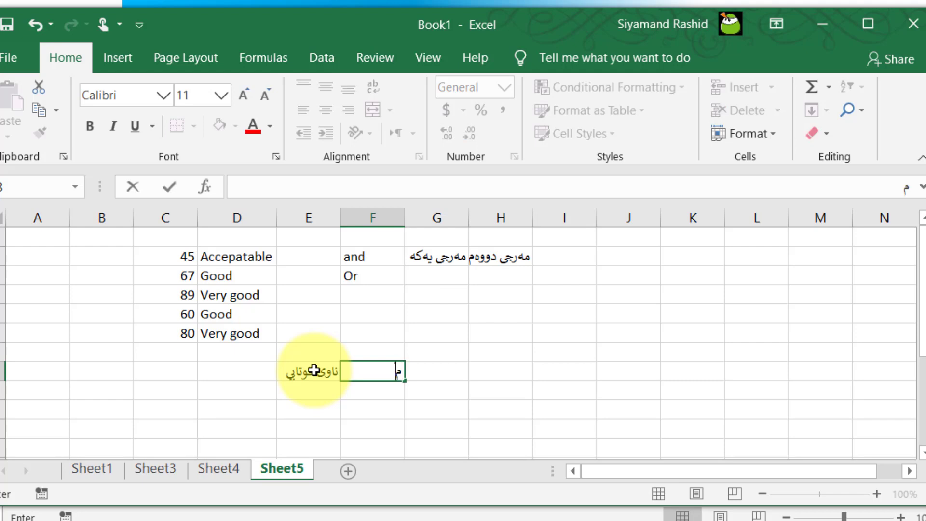
type(" عدلی یه کهم")
key("Tab")
type("مه ع")
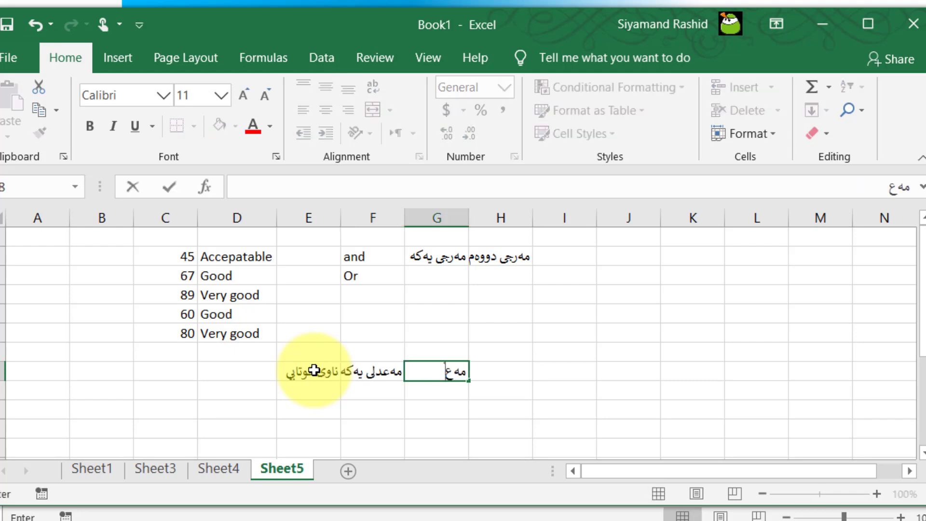
type("دلی دوو")
key("Return")
Enter the three students' names under the name header
type("بیار")
key("Return")
type("کاروان")
key("Return")
type("علي")
key("Tab")
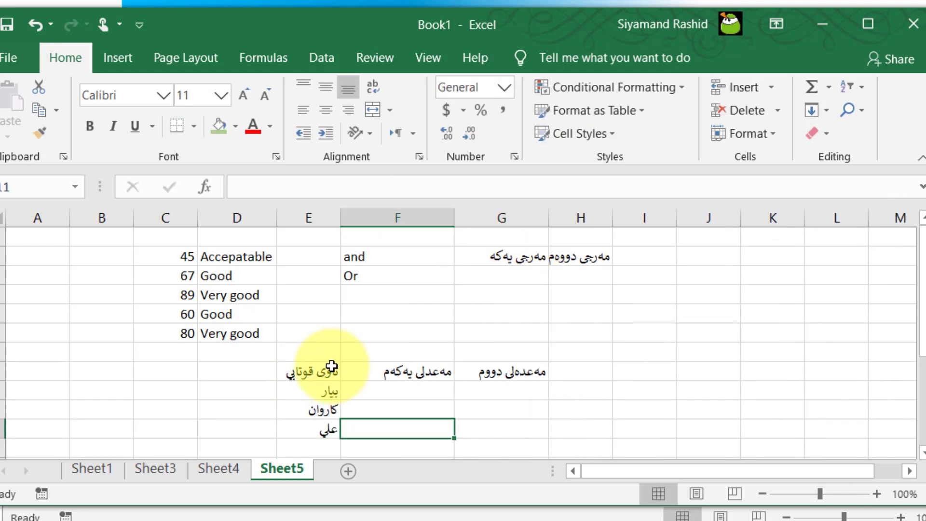
Enter first-average scores 40, 67, 89 and second-average scores 52, 50, 30
left_click(411, 386)
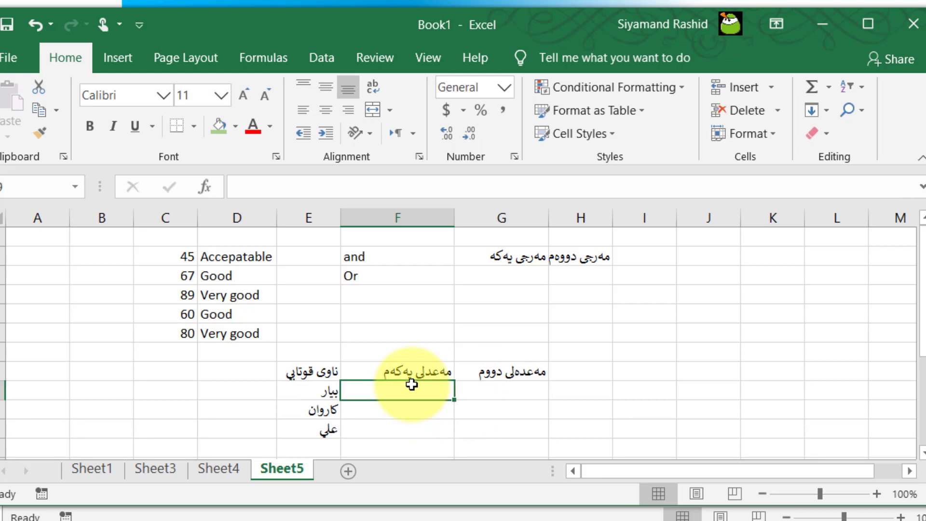
type("٤٠")
key("Return")
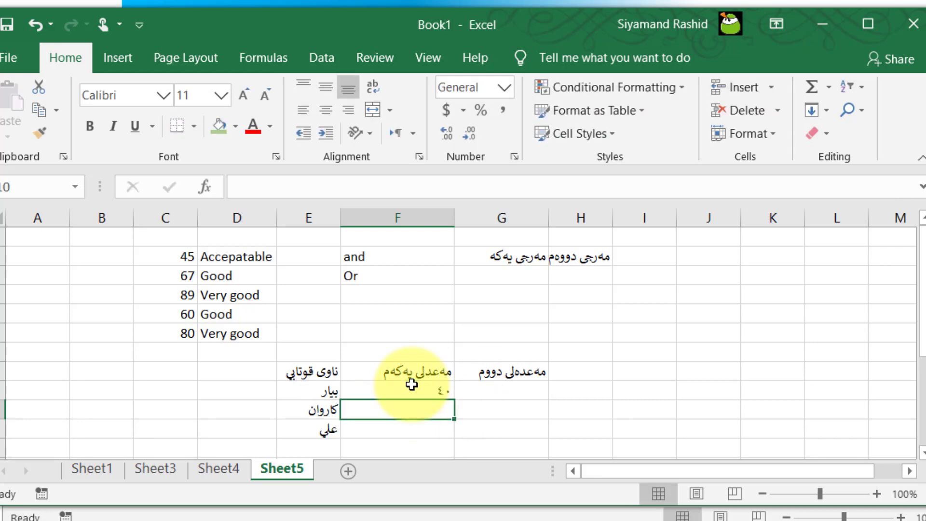
type("٦٧ ٨٩")
left_click(495, 390)
type("٥٢")
key("Return")
type("٥٠ ٣٠")
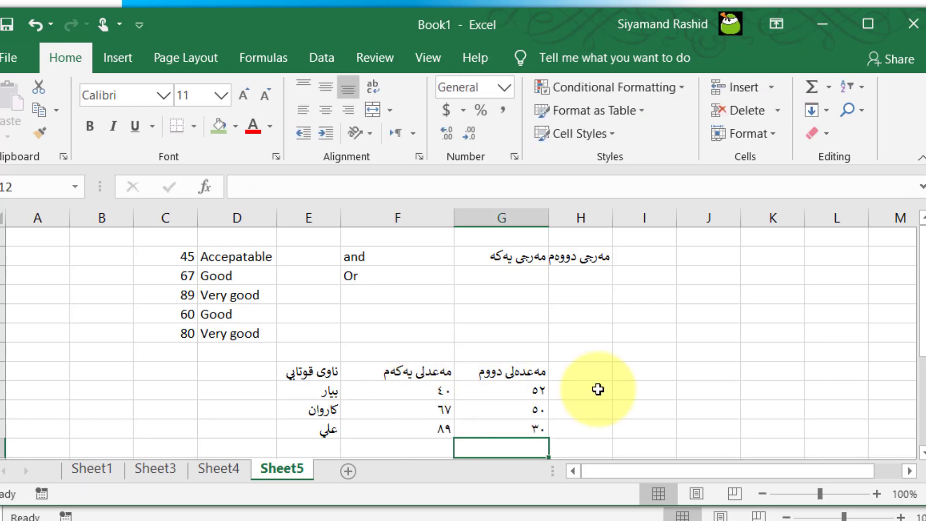
left_click(598, 390)
Start the result formula with =IF(AND( and the first condition on F9
type("=")
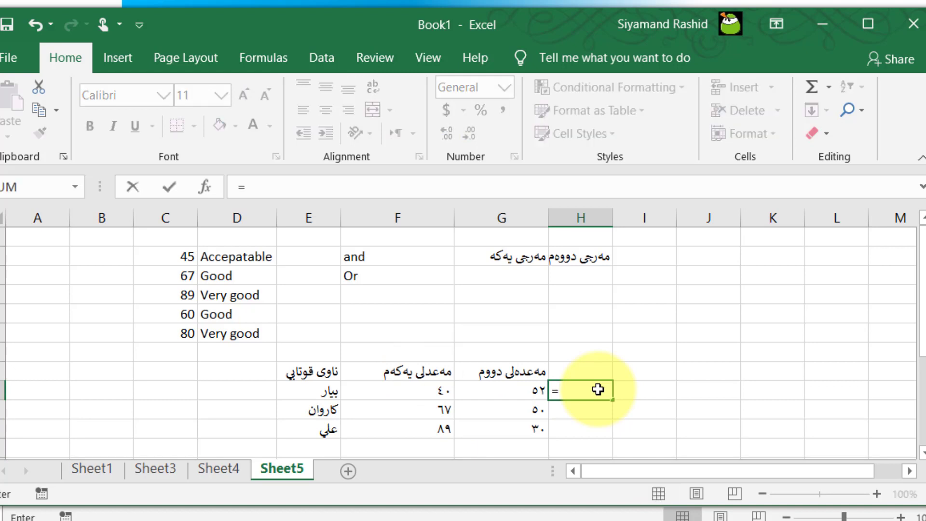
key("Tab")
left_click(598, 390)
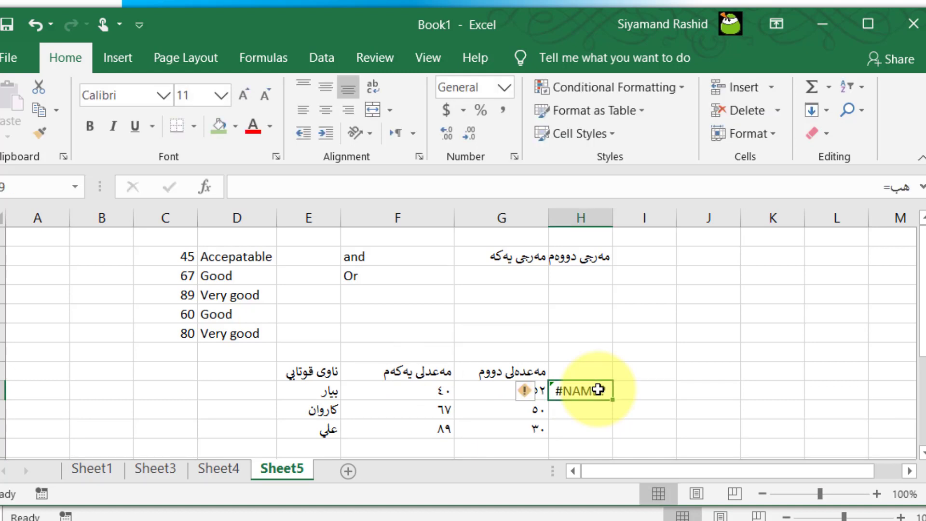
type("=IF(")
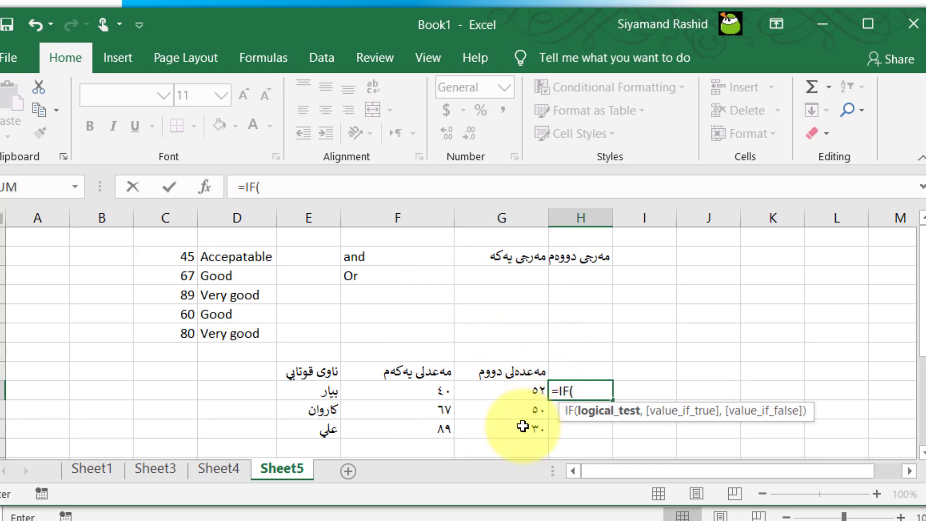
type("a")
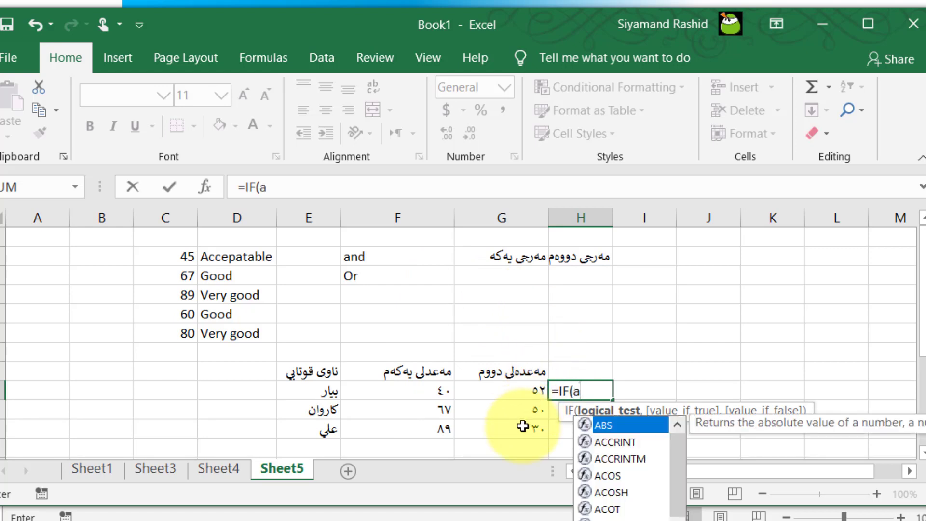
type("nd")
key("Tab")
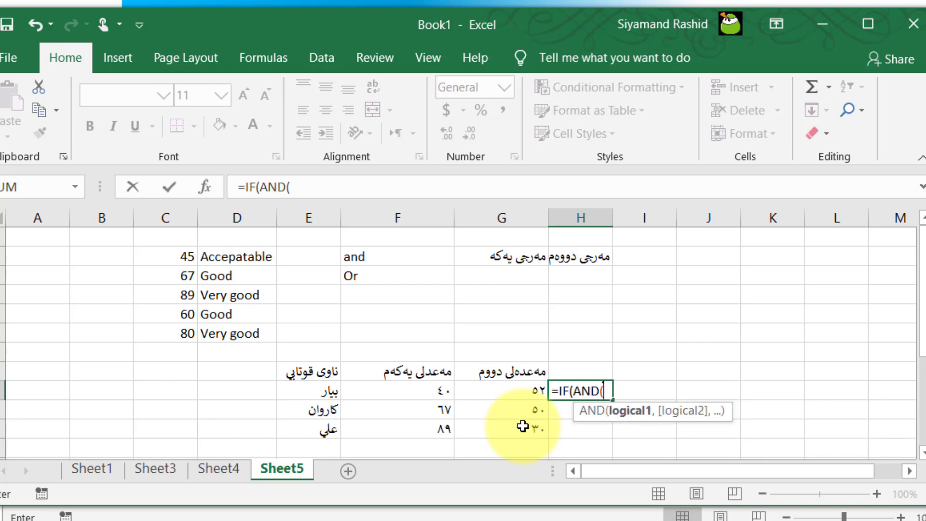
left_click(423, 391)
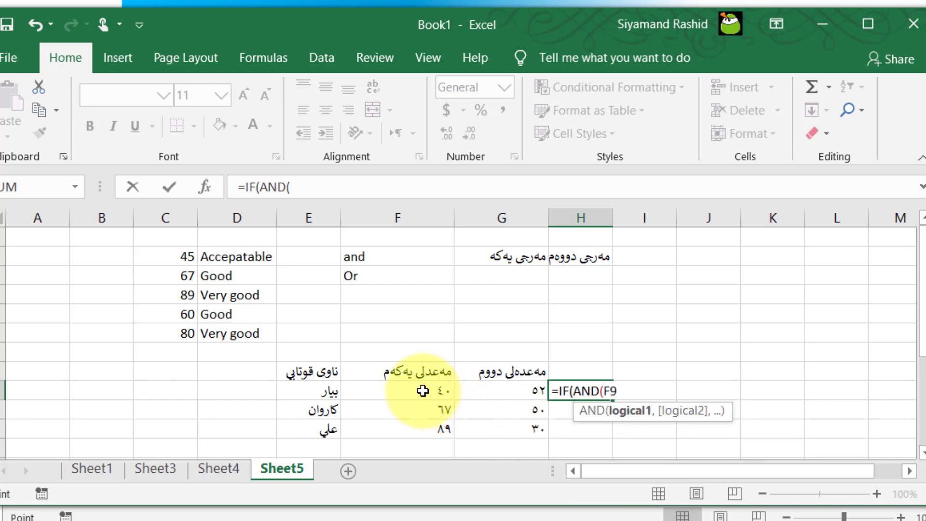
type(">")
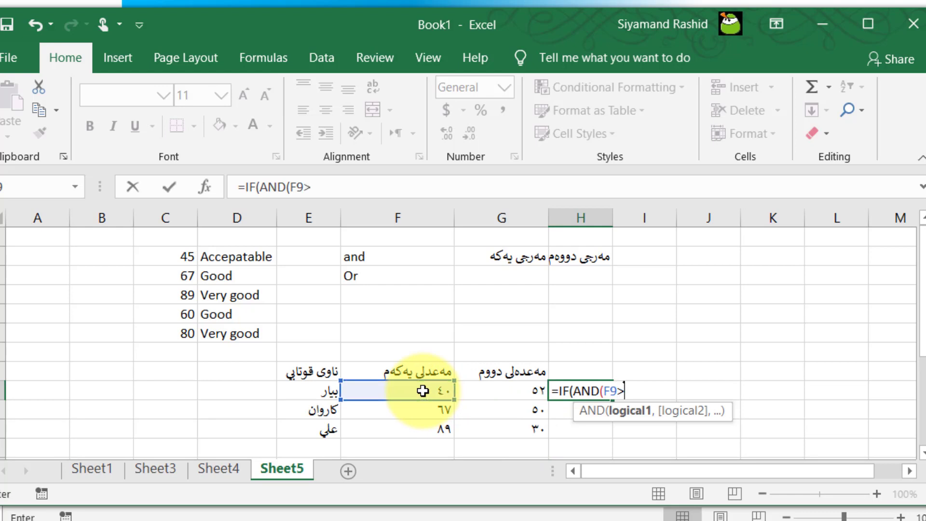
type("+")
type("50")
type(",")
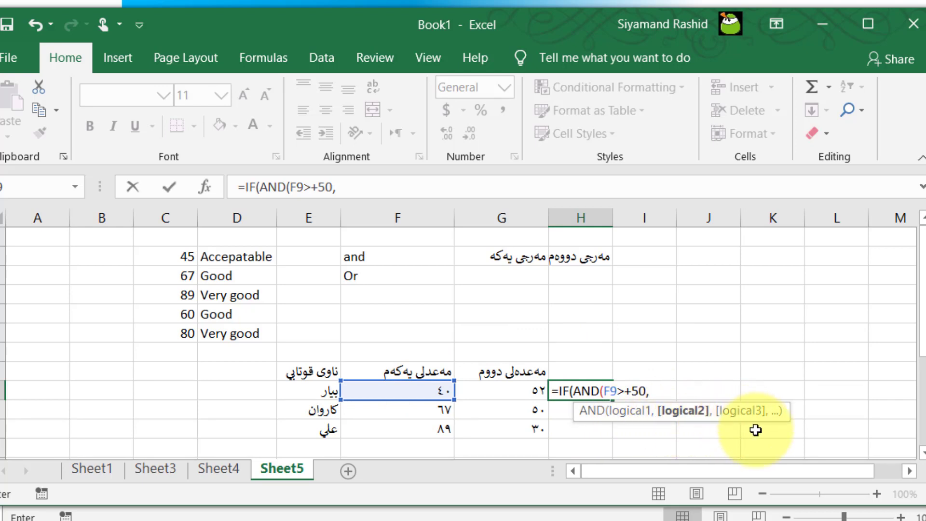
Fix the typo to F9>=50, add G9>=50 and the "Pass"/"Fail" results to finish the formula
left_click(636, 390)
key("BackSpace")
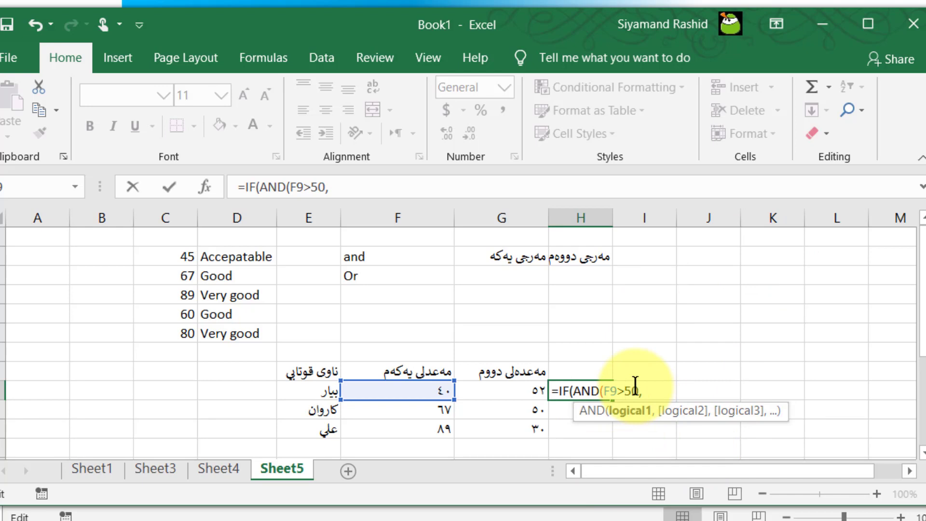
type("=")
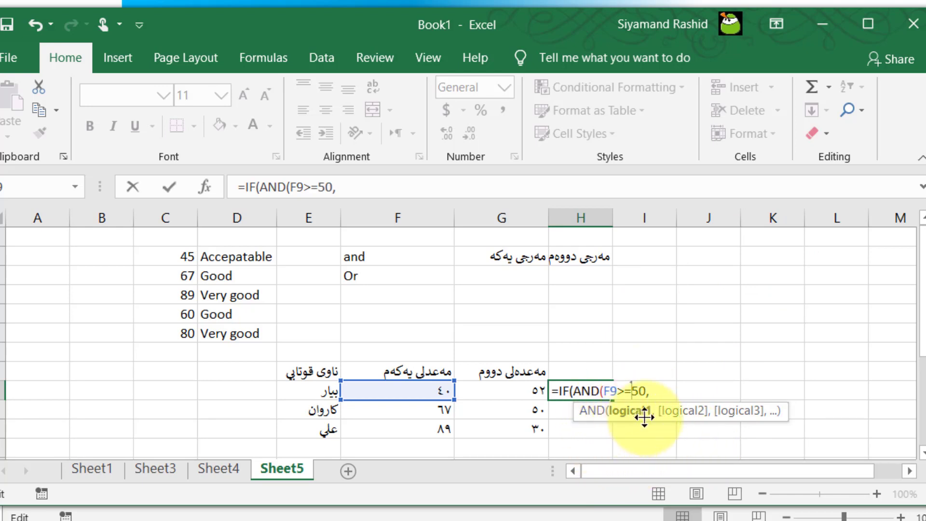
left_click(664, 390)
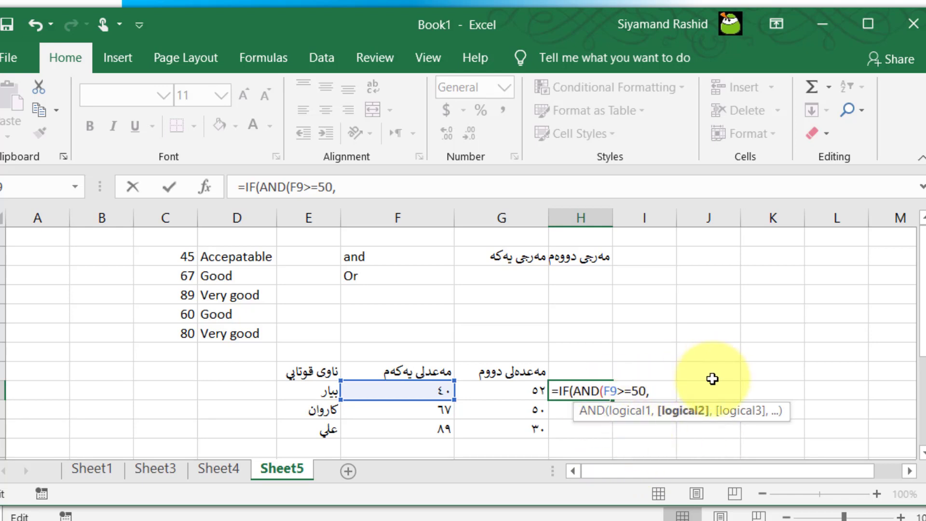
left_click(504, 386)
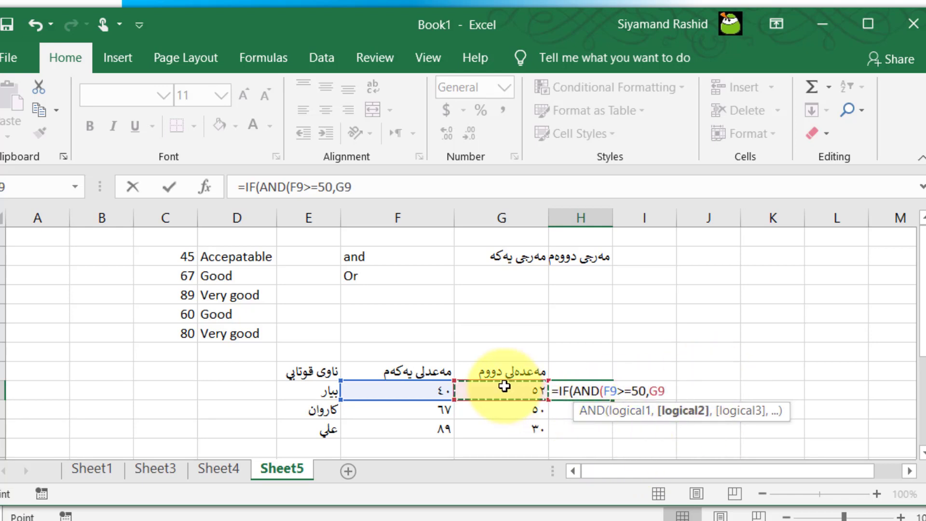
type(">")
type("=5")
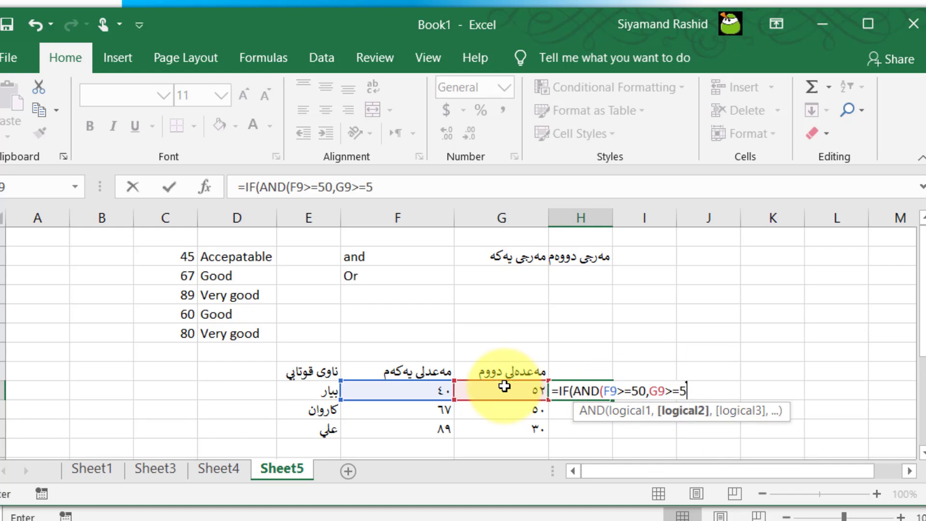
type("0")
type(")")
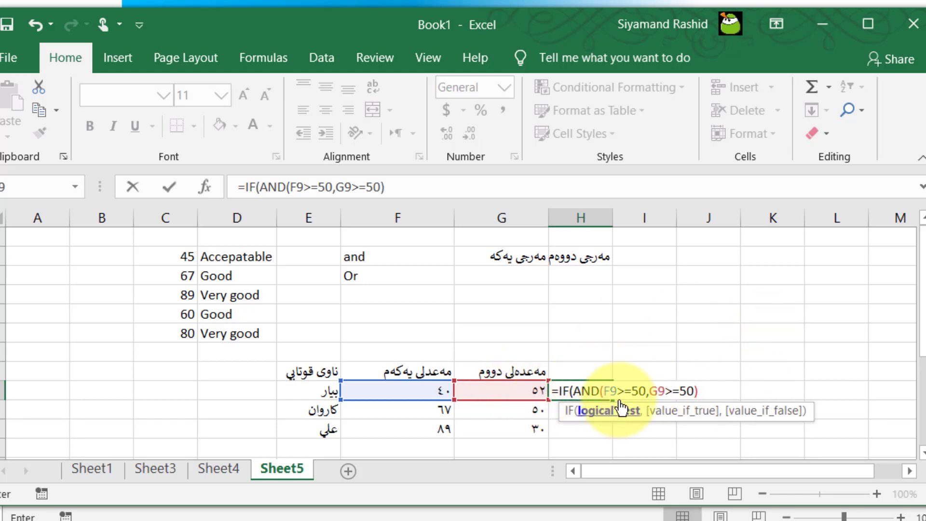
type(",")
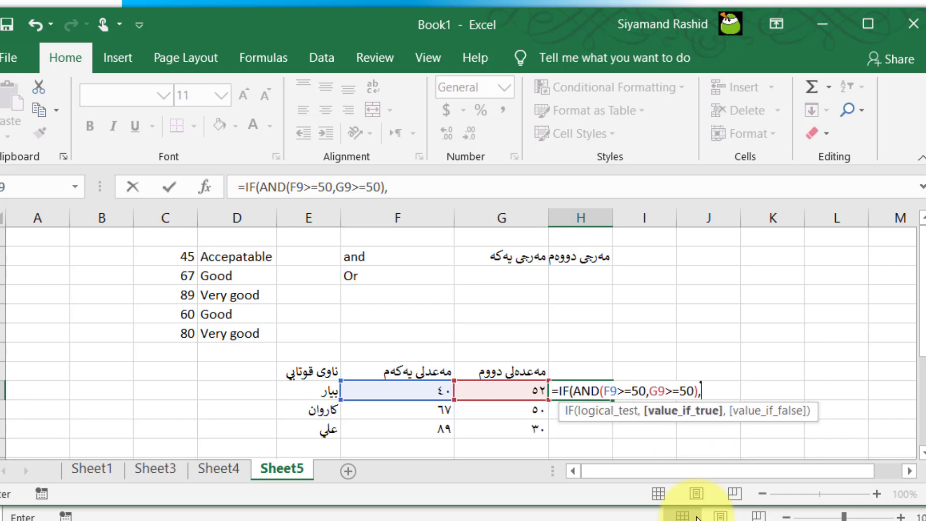
type("\"P")
type("ass\"")
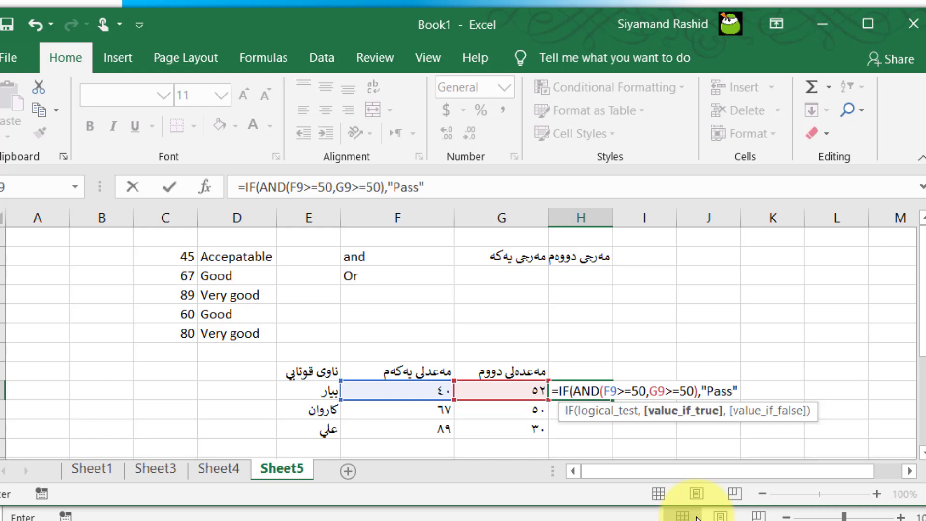
type(",\"Fa")
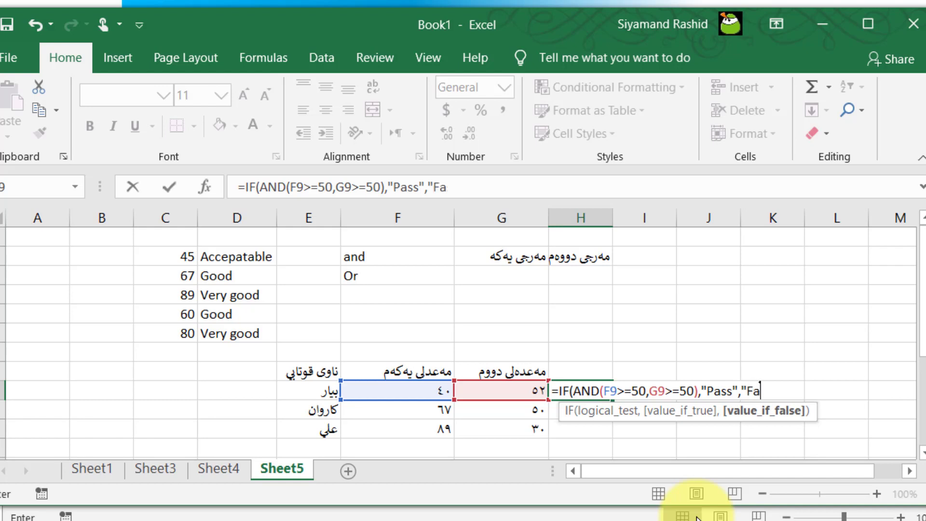
type("il\")")
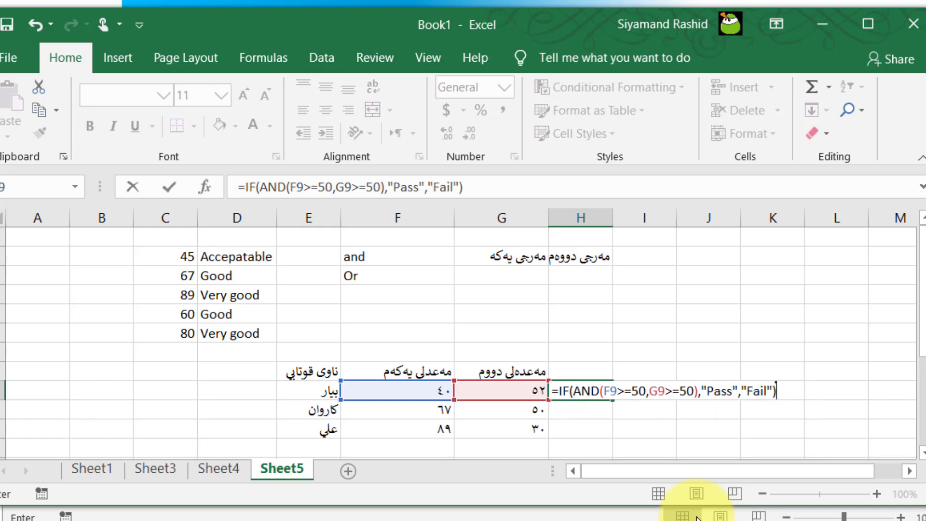
key("Return")
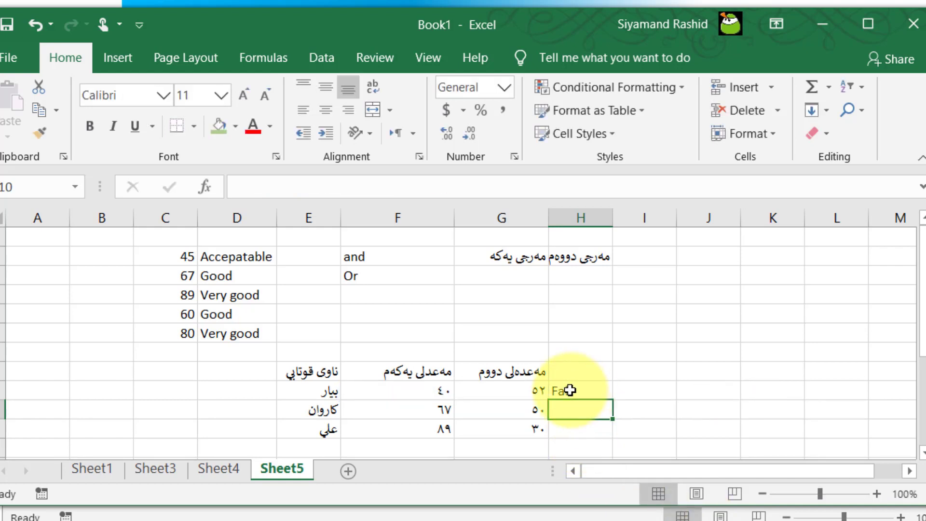
Fill the AND formula from H9 to H11, giving Fail, Pass and Fail
left_click(571, 388)
left_click(436, 395)
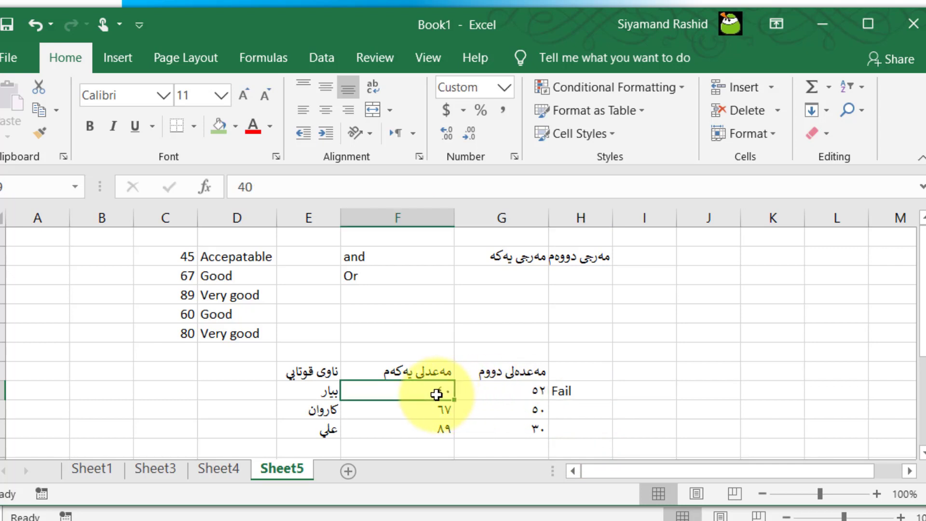
left_click(605, 395)
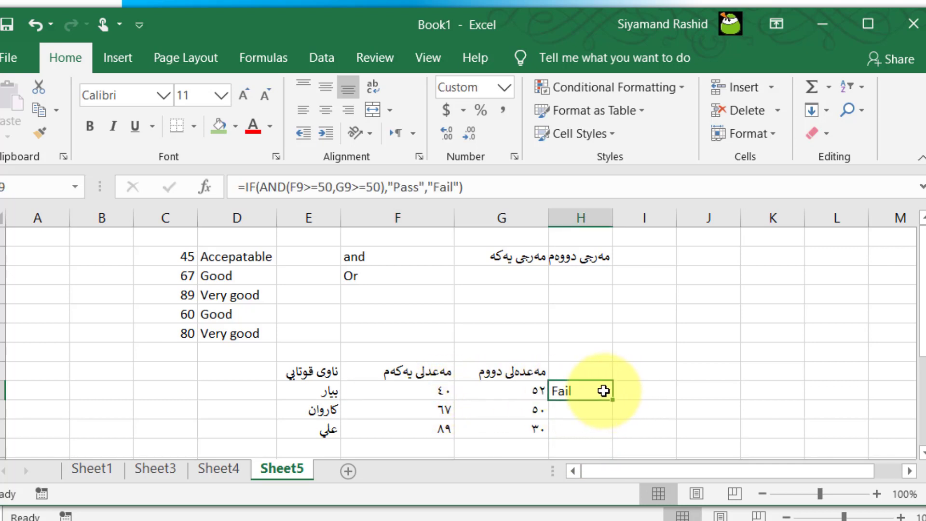
left_click_drag(612, 398, 608, 443)
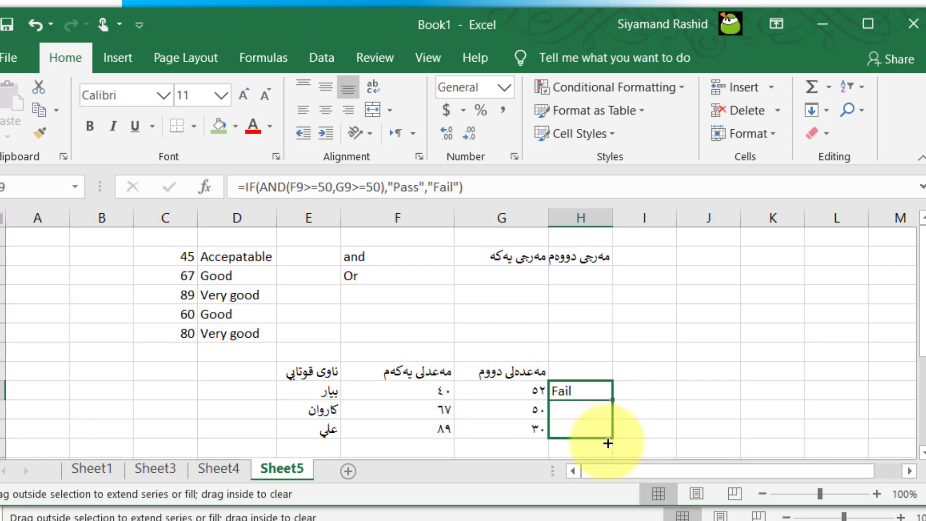
left_click(666, 412)
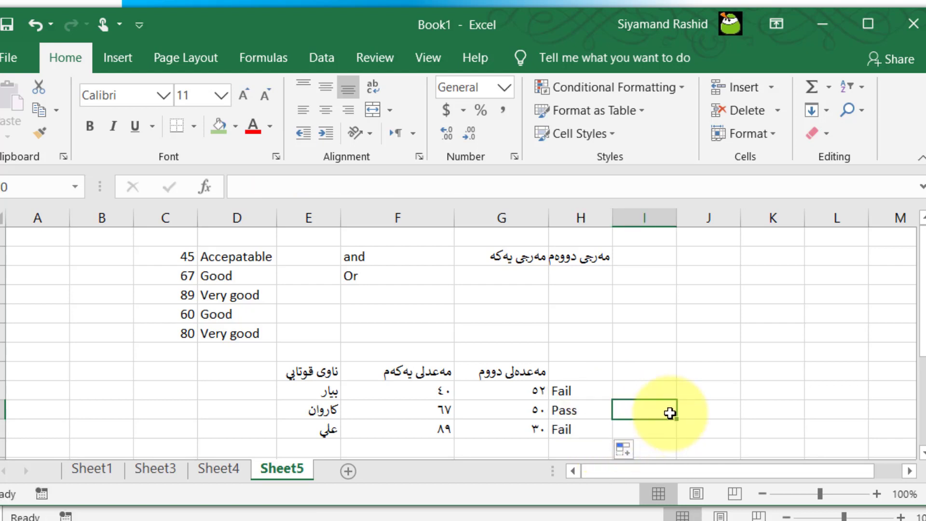
left_click(578, 425)
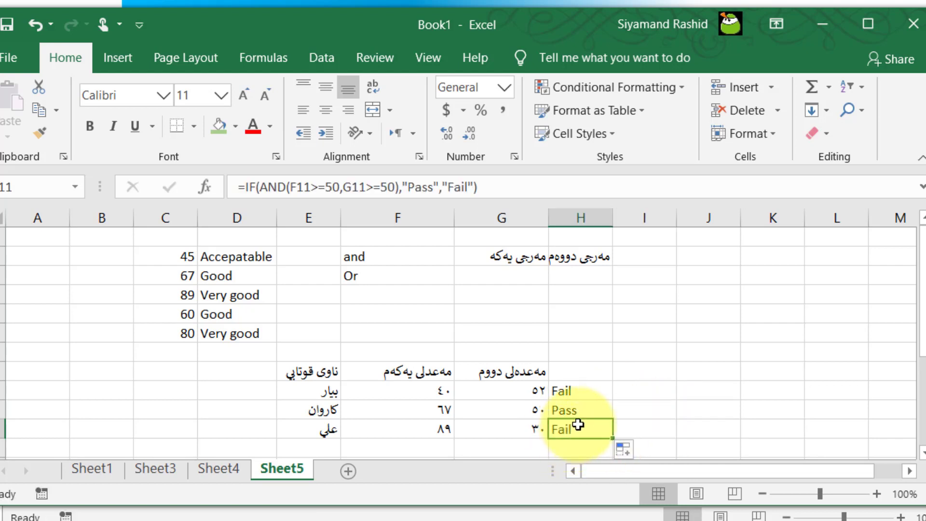
left_click(501, 432)
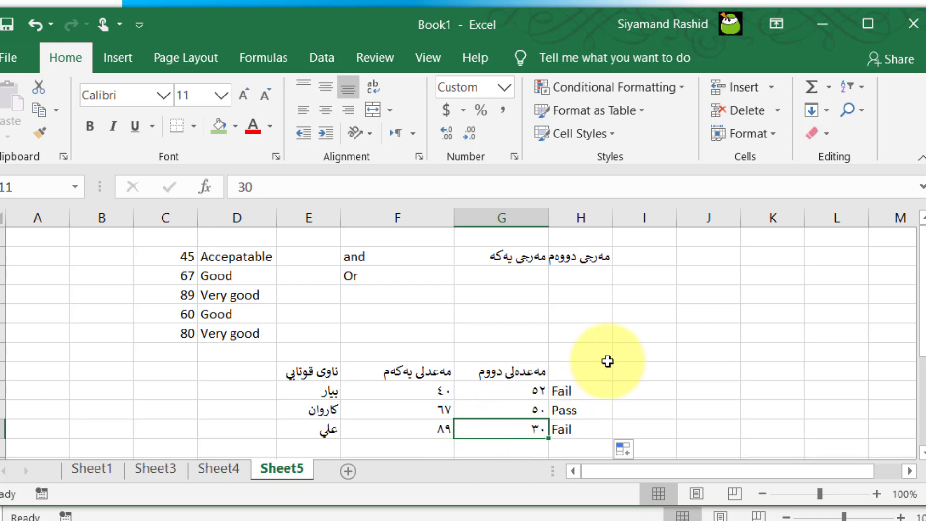
left_click(603, 391)
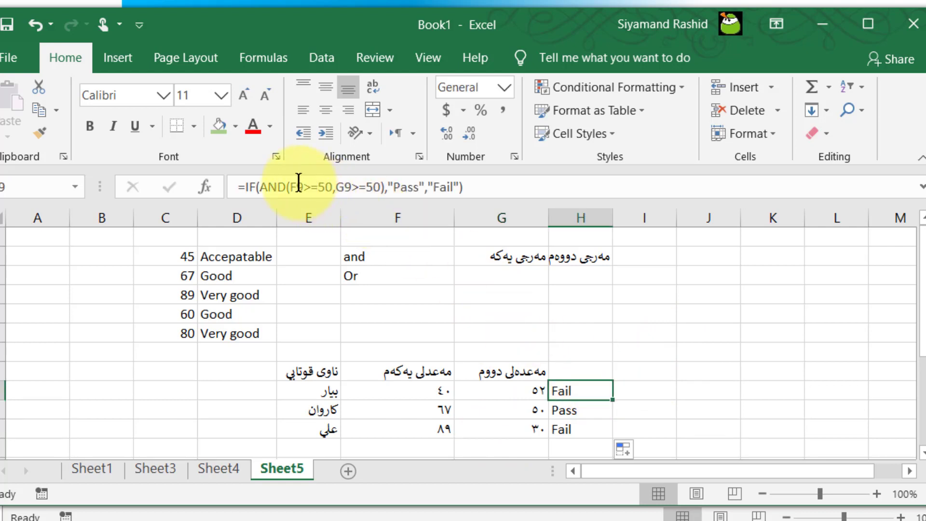
Replace AND with OR in H9's formula and fill it down to H11
left_click_drag(286, 186, 265, 187)
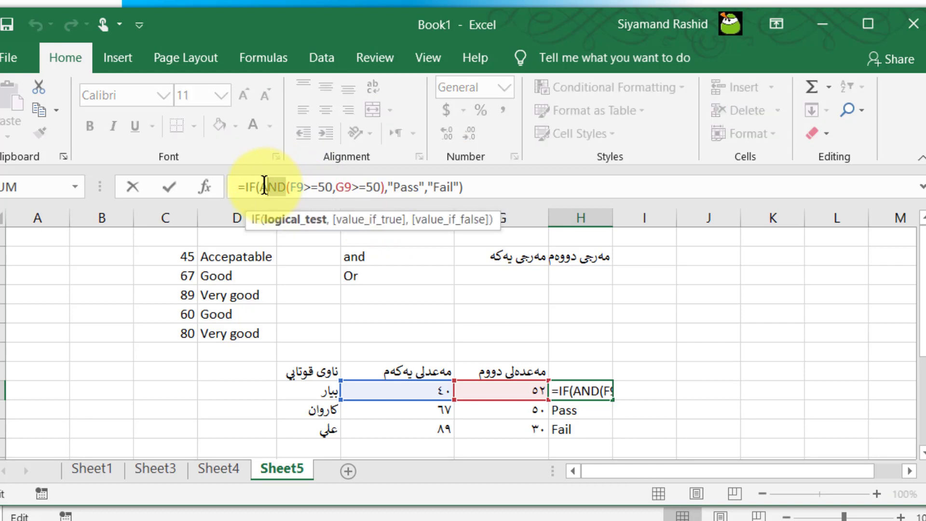
key("Delete")
type("or")
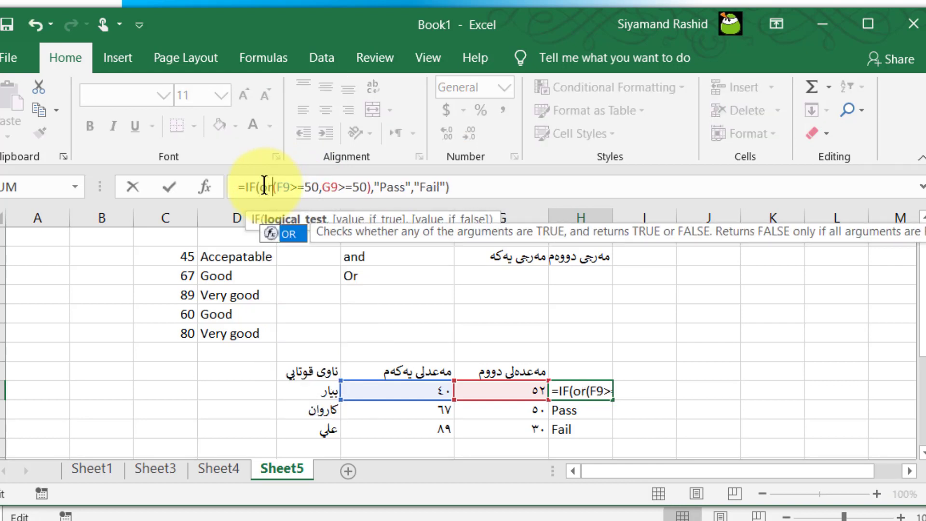
key("Return")
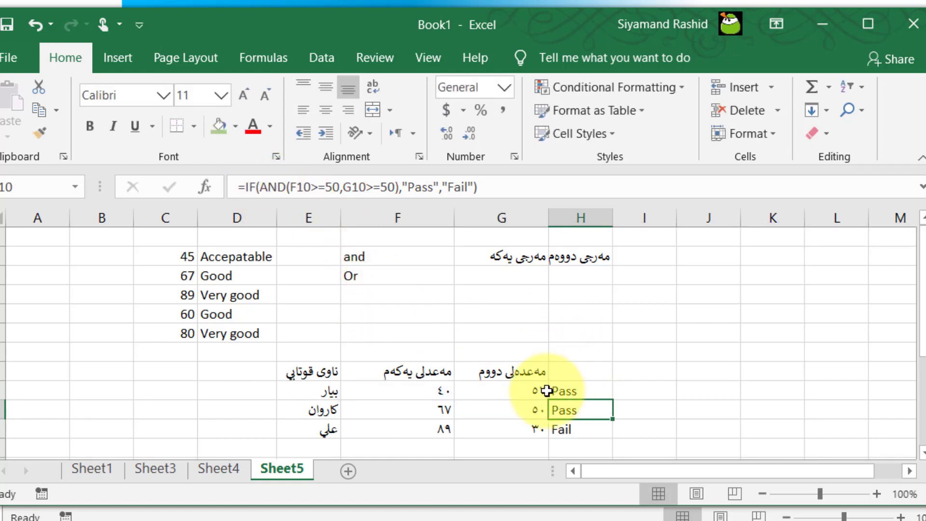
left_click(592, 389)
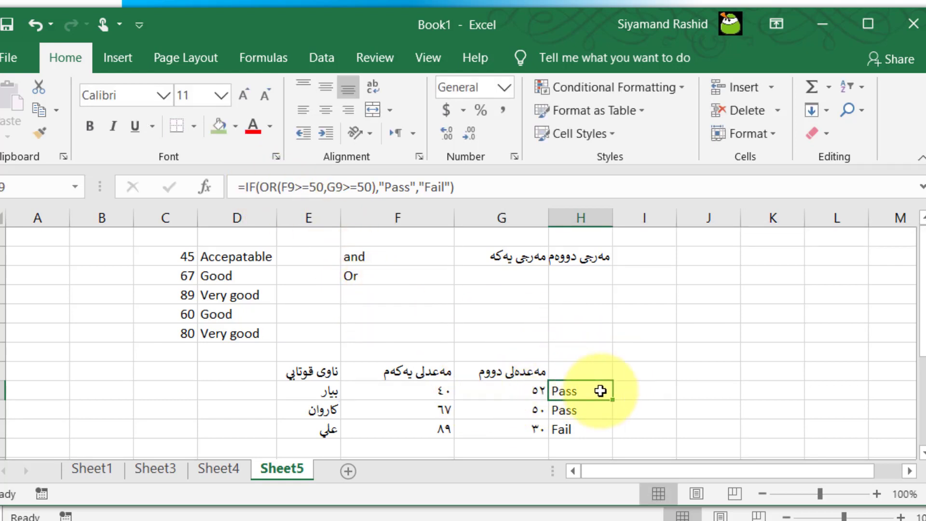
double_click(611, 403)
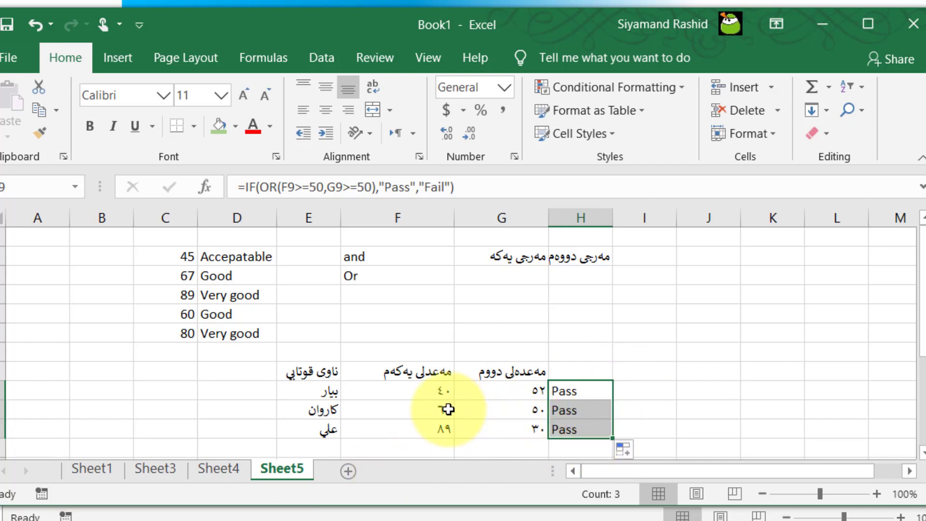
Change G9 to 40 so H9 shows Fail, then minimize Book1 to reveal the number-to-words workbook
left_click(501, 394)
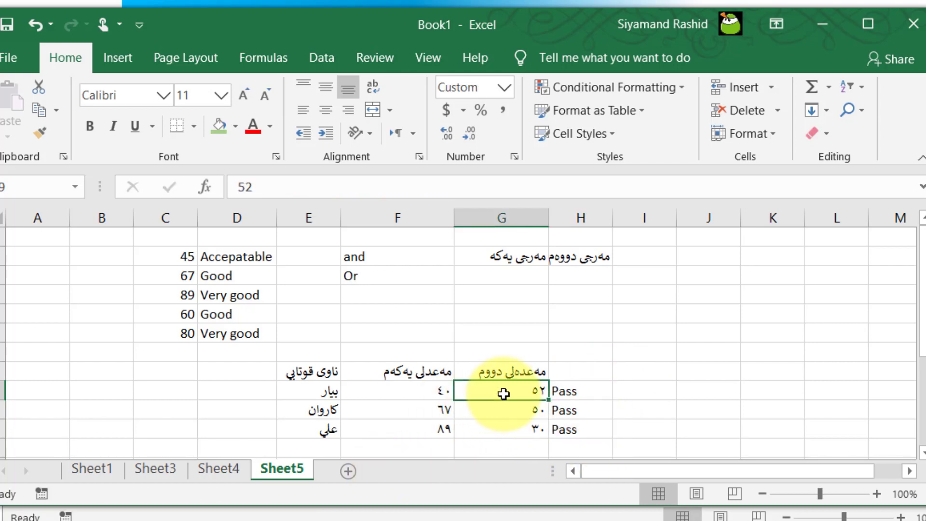
type("40")
key("Return")
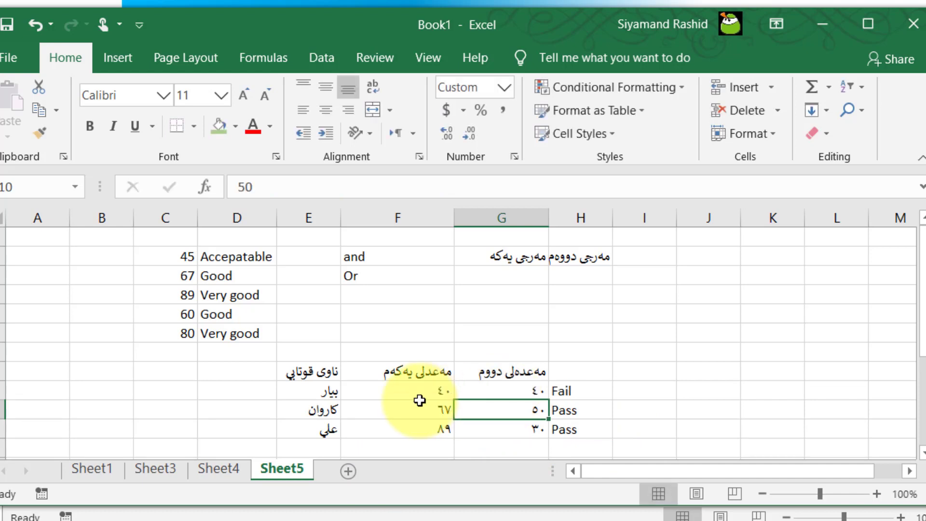
left_click(582, 386)
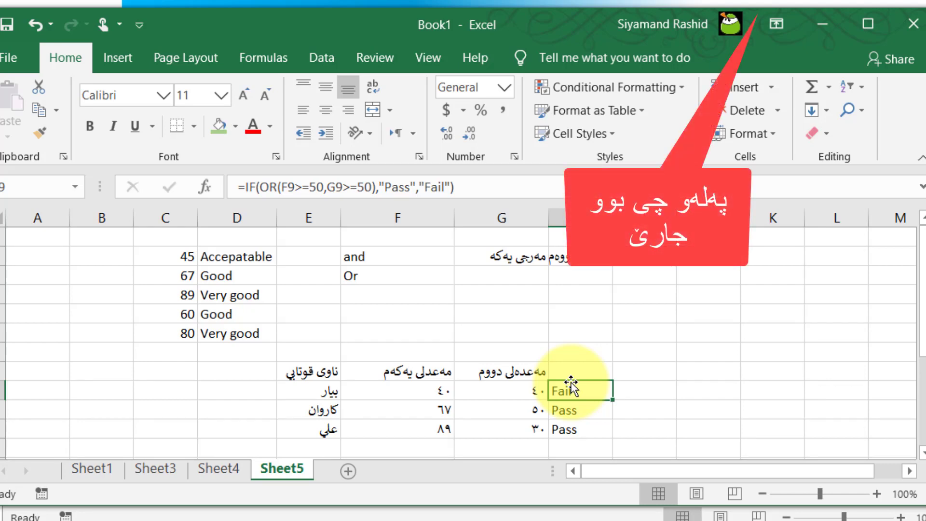
left_click(821, 24)
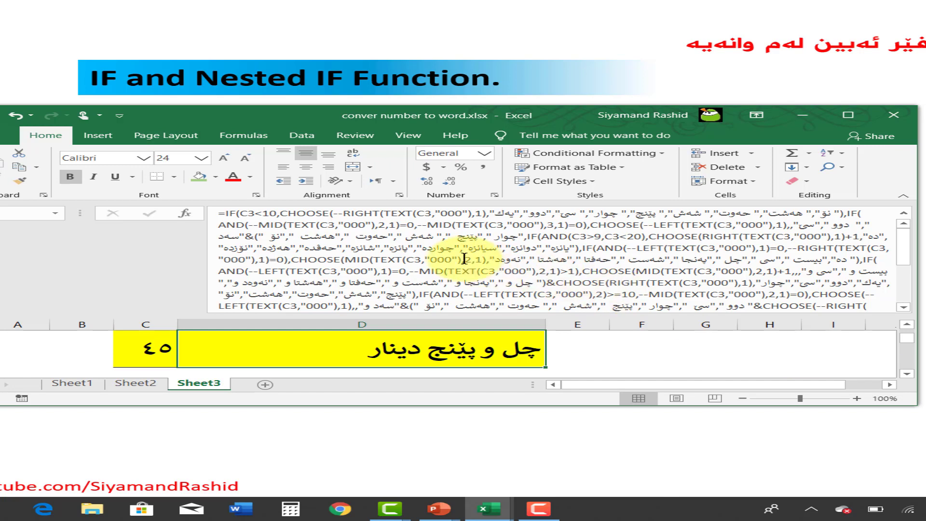
Open D3's formula and highlight its C3<10 test and the single-digit CHOOSE argument
left_click(231, 215)
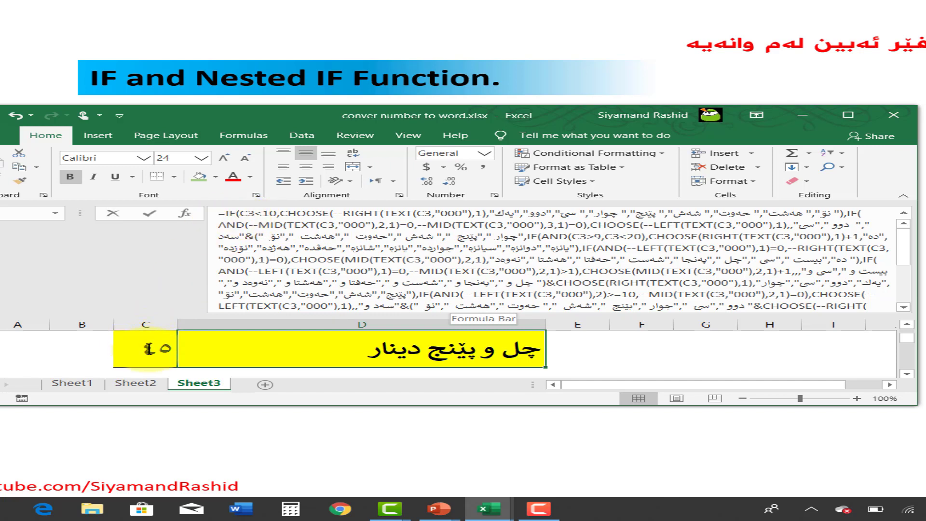
left_click(256, 211)
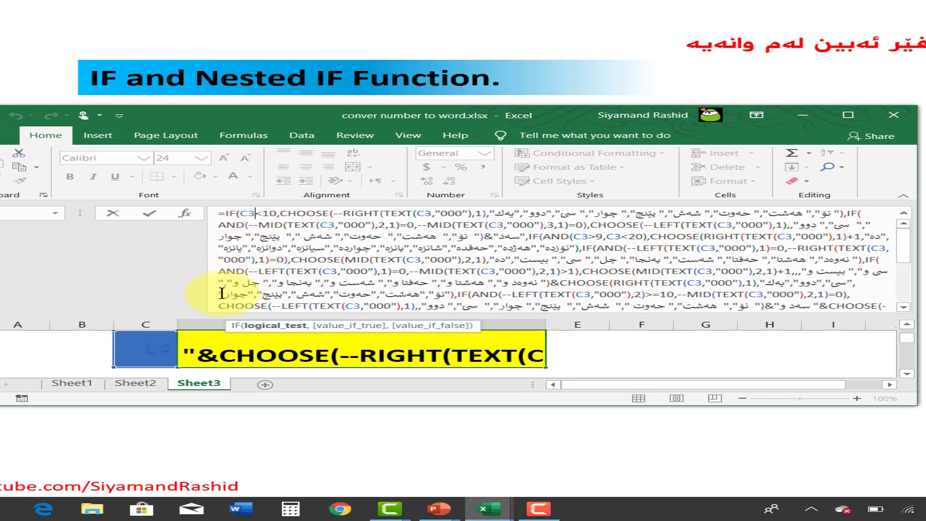
left_click(288, 327)
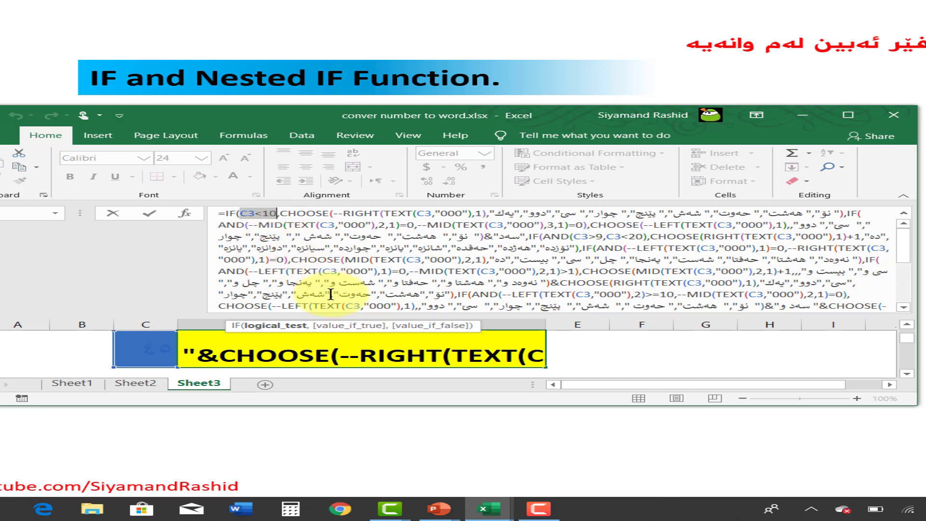
left_click(339, 330)
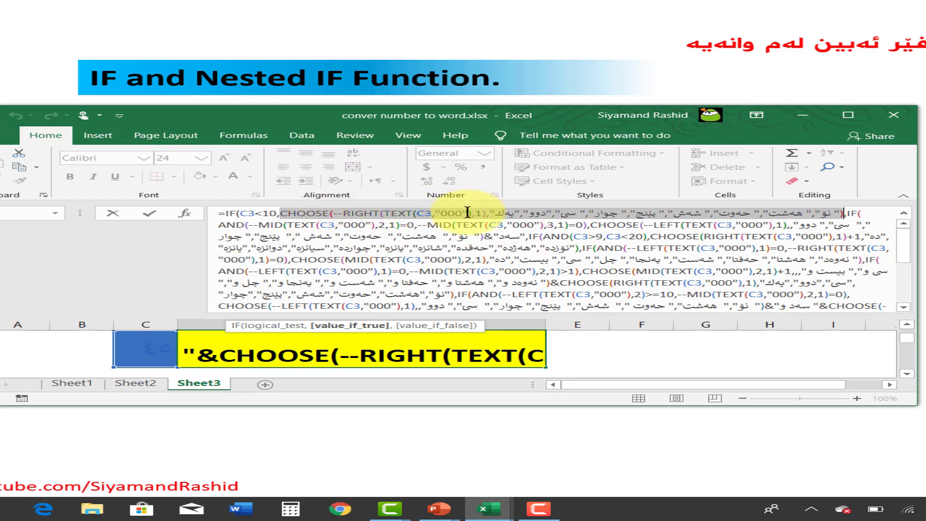
left_click(356, 213)
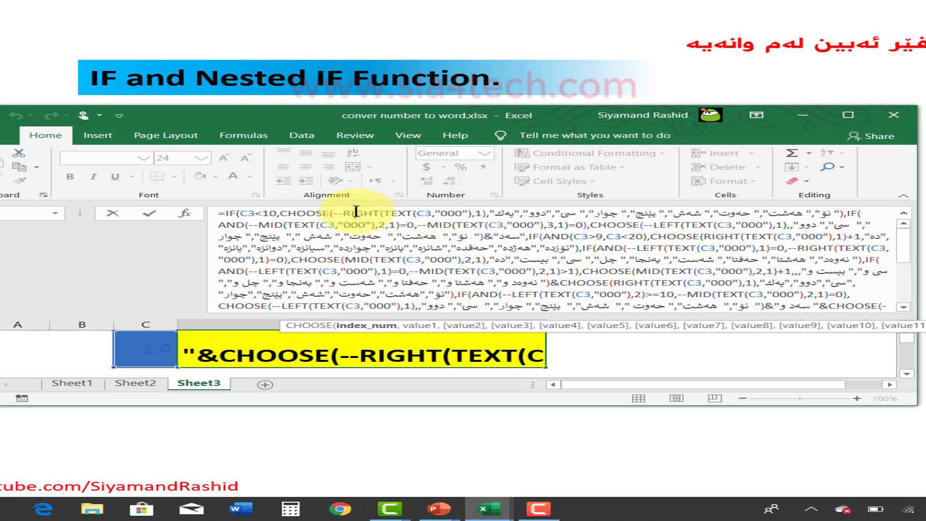
left_click(354, 327)
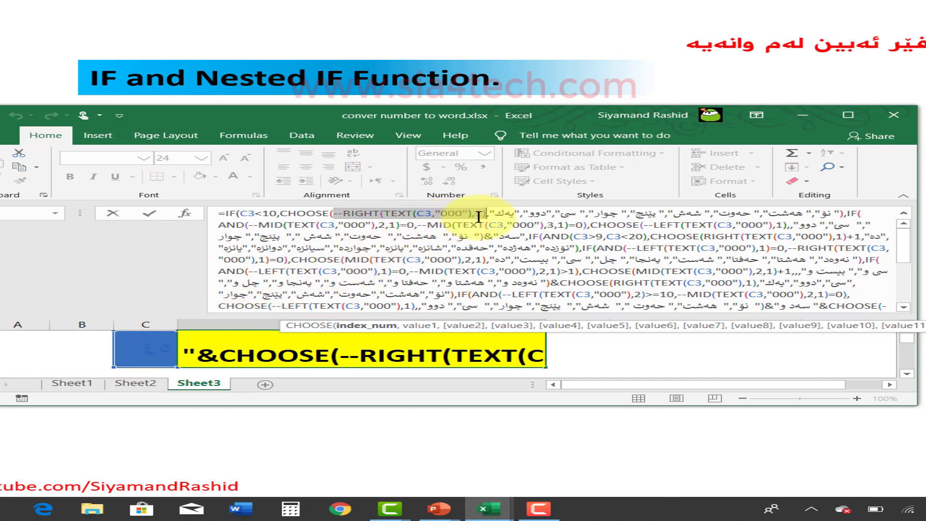
left_click_drag(478, 216, 484, 217)
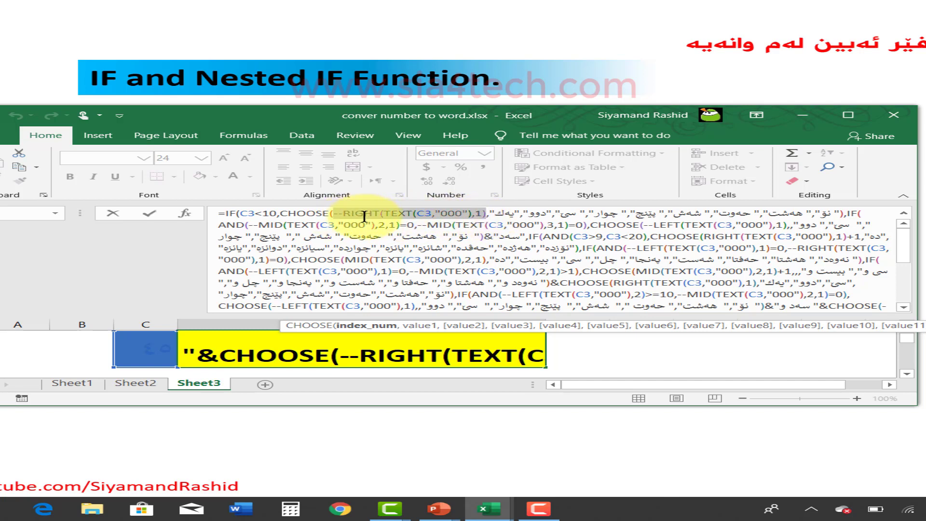
left_click_drag(333, 213, 492, 216)
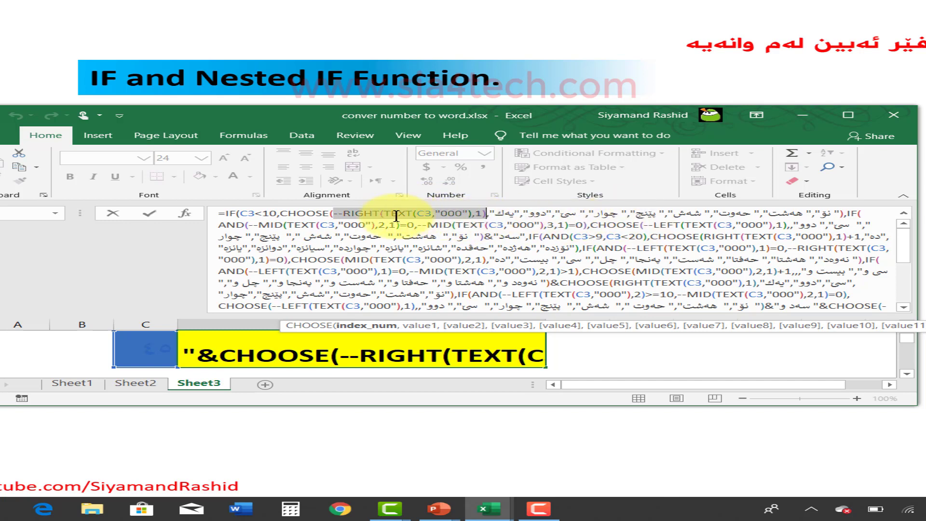
left_click(343, 213)
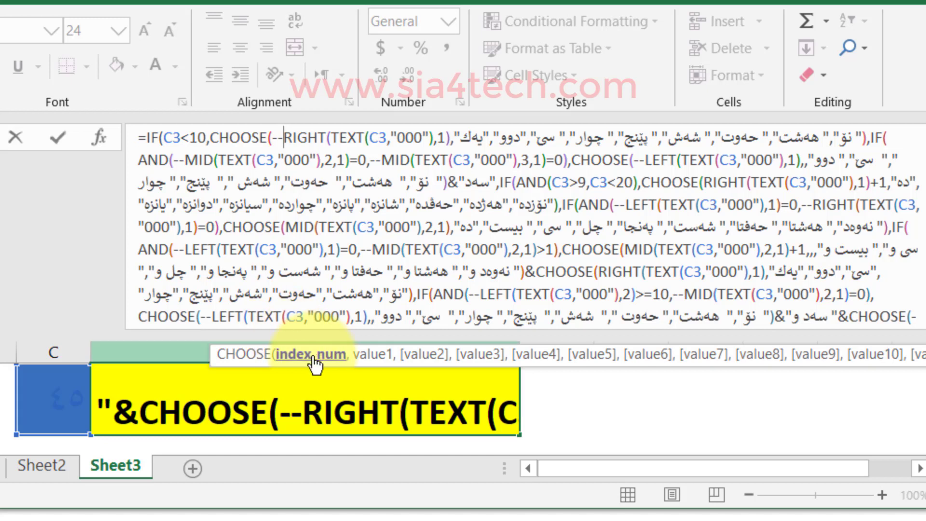
left_click(344, 131)
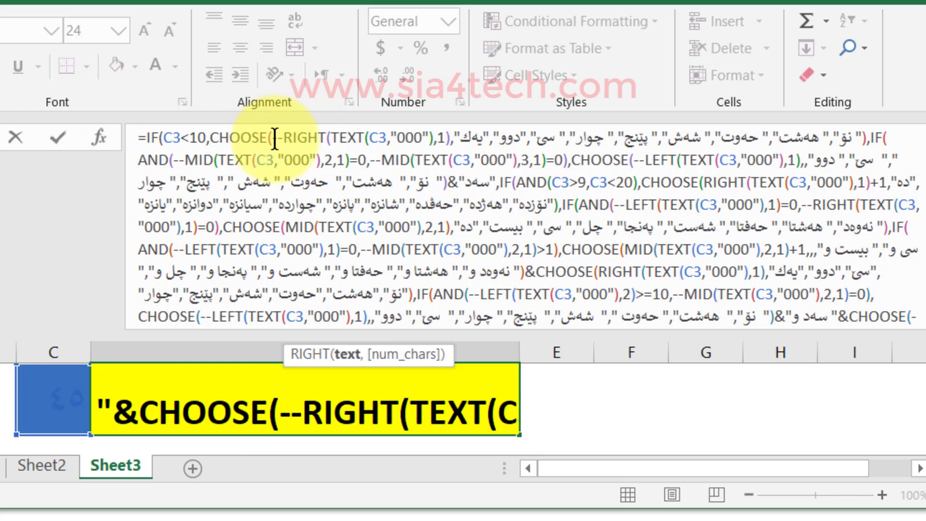
left_click_drag(274, 139, 309, 138)
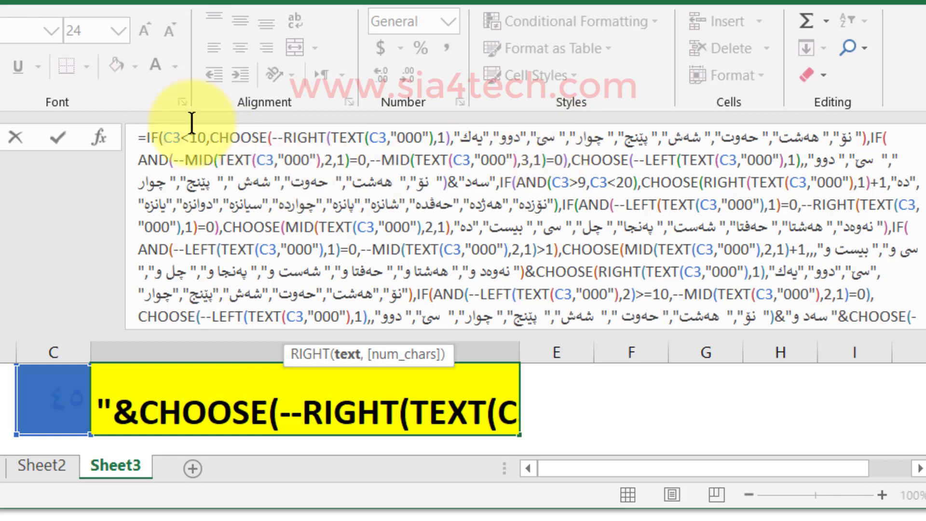
left_click(158, 140)
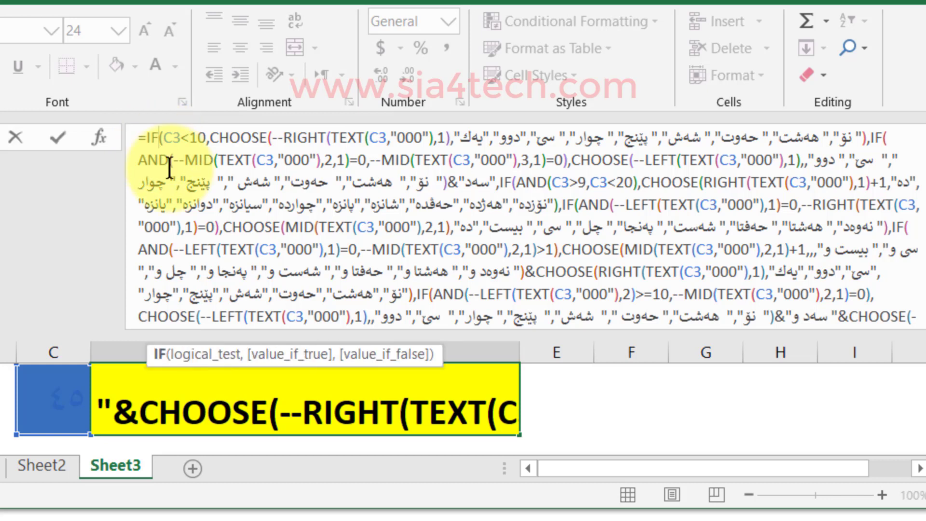
left_click(298, 359)
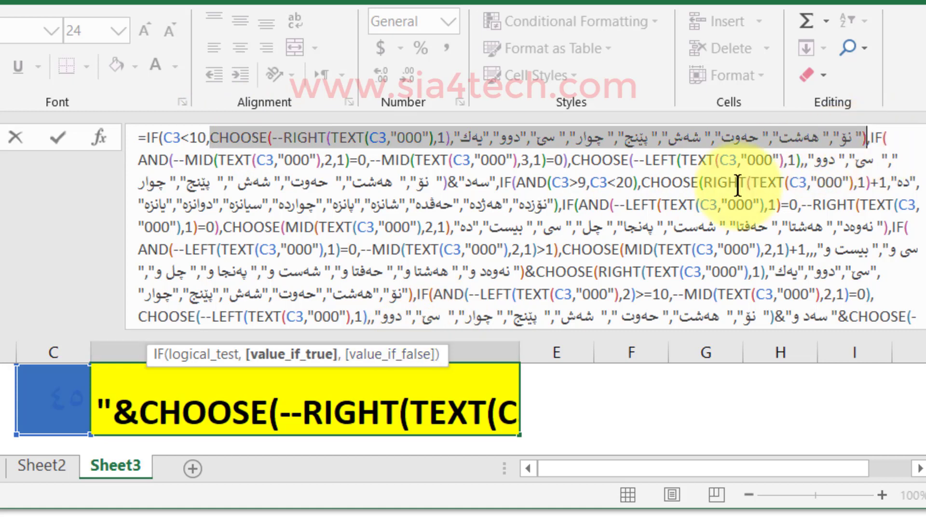
left_click(399, 363)
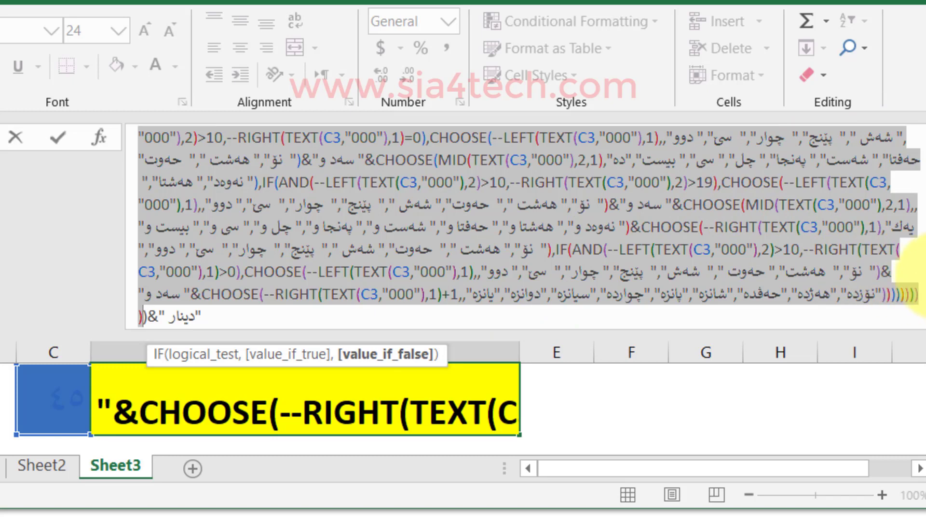
scroll(912, 188, "up", 3)
scroll(919, 184, "up", 3)
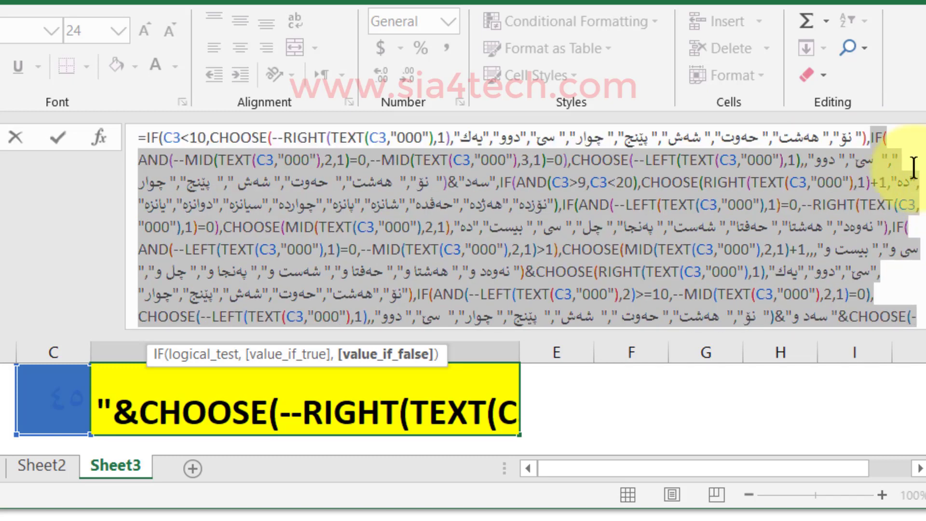
left_click(880, 133)
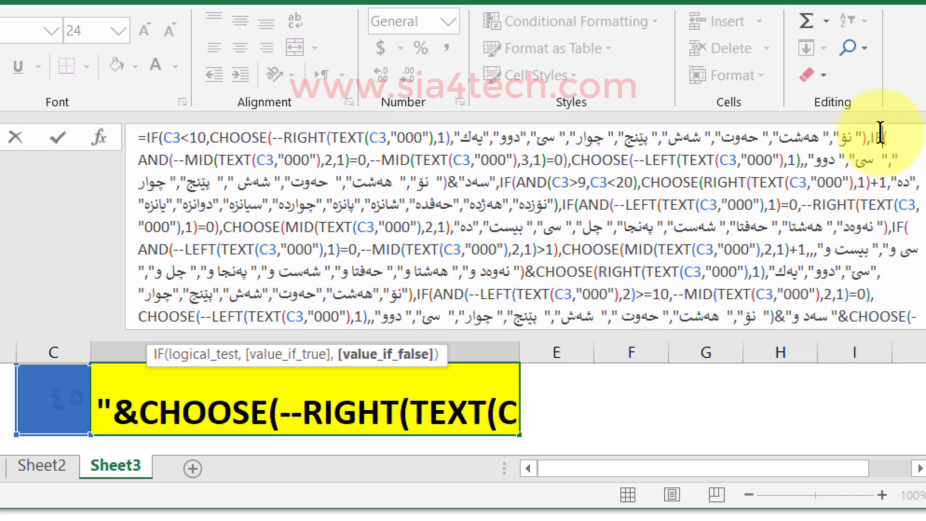
left_click(301, 159)
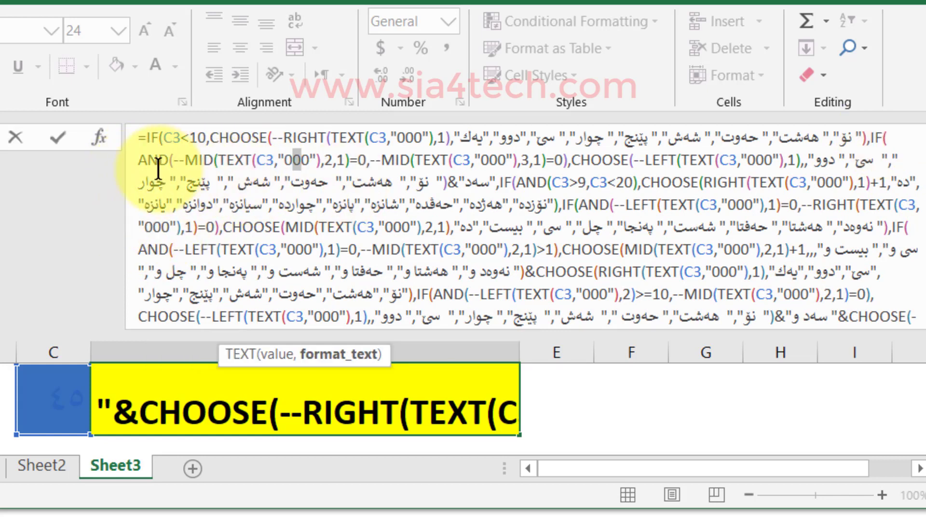
left_click(198, 159)
left_click(296, 160)
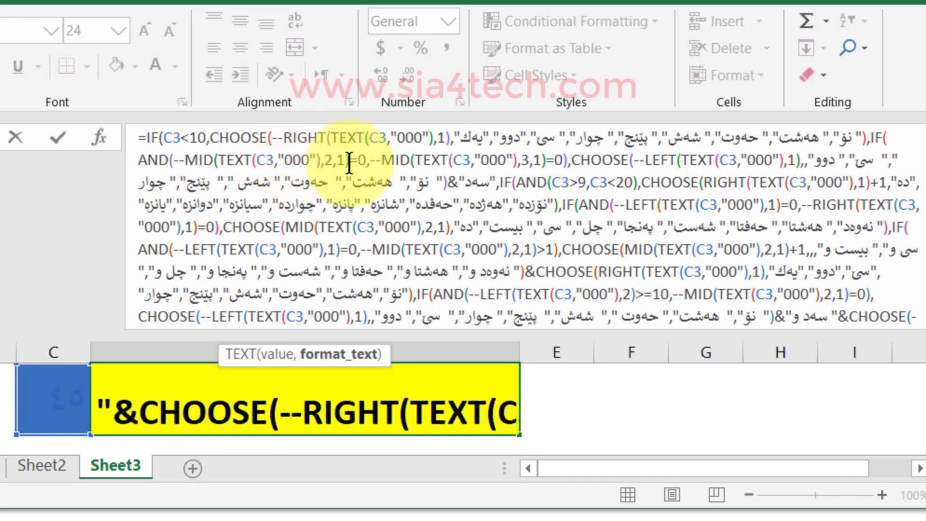
left_click(405, 162)
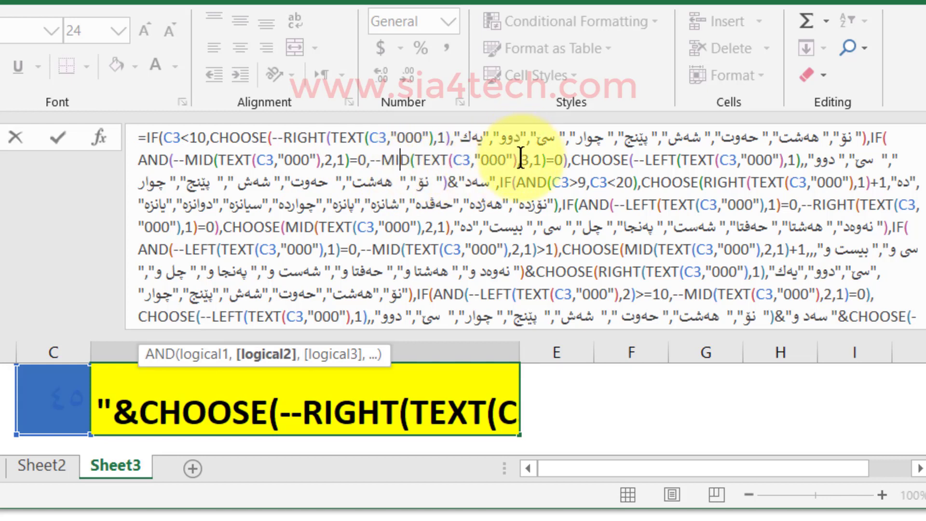
left_click(487, 159)
left_click_drag(488, 160, 505, 160)
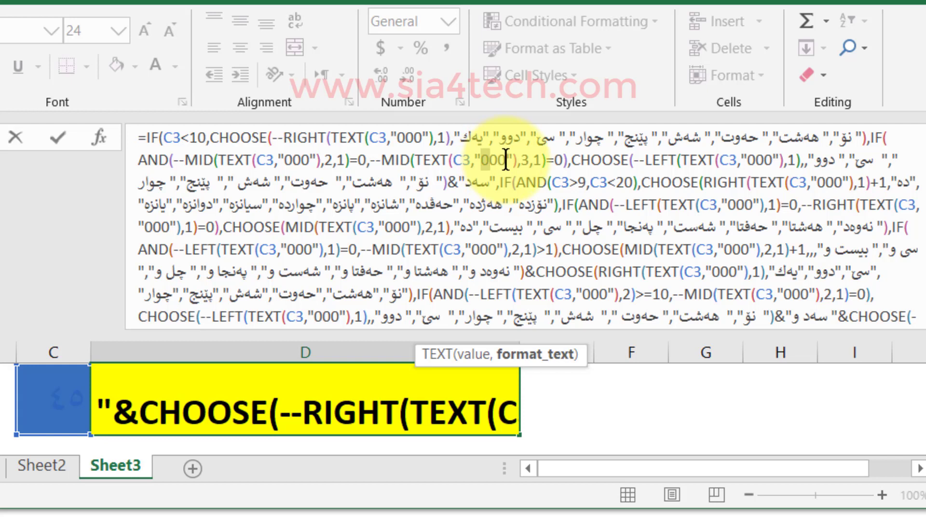
left_click(499, 160)
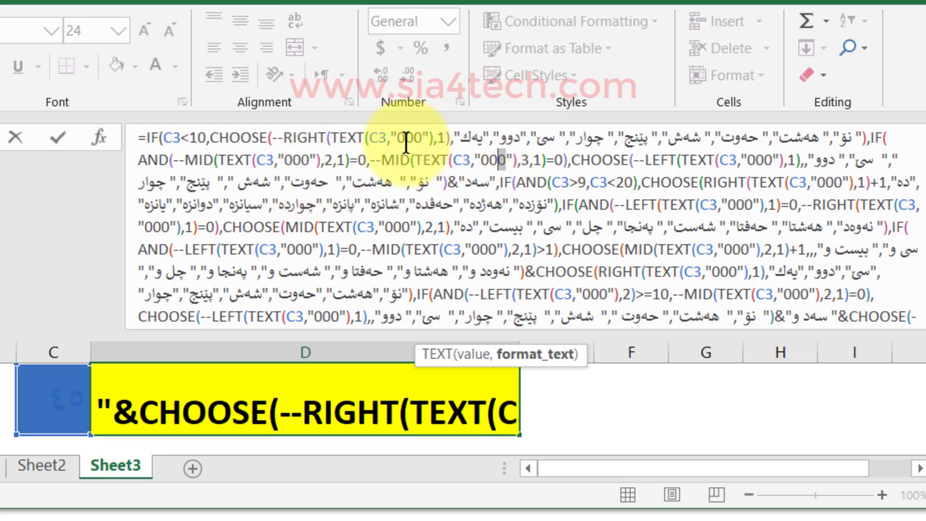
left_click_drag(505, 161, 492, 161)
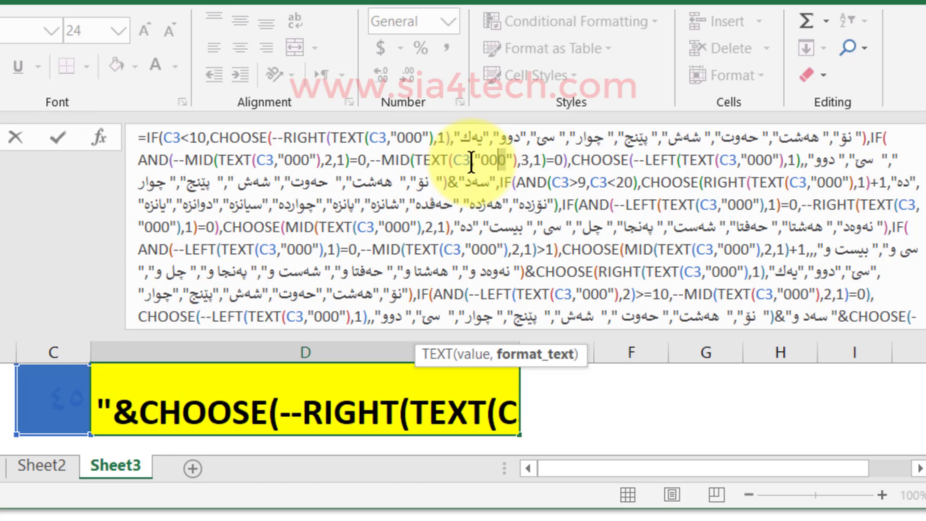
left_click(602, 160)
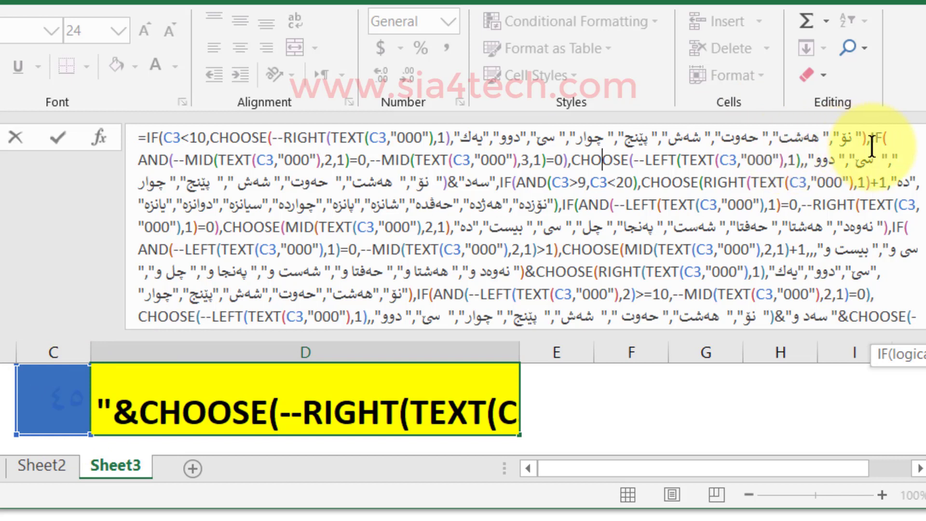
double_click(460, 184)
left_click_drag(458, 184, 448, 184)
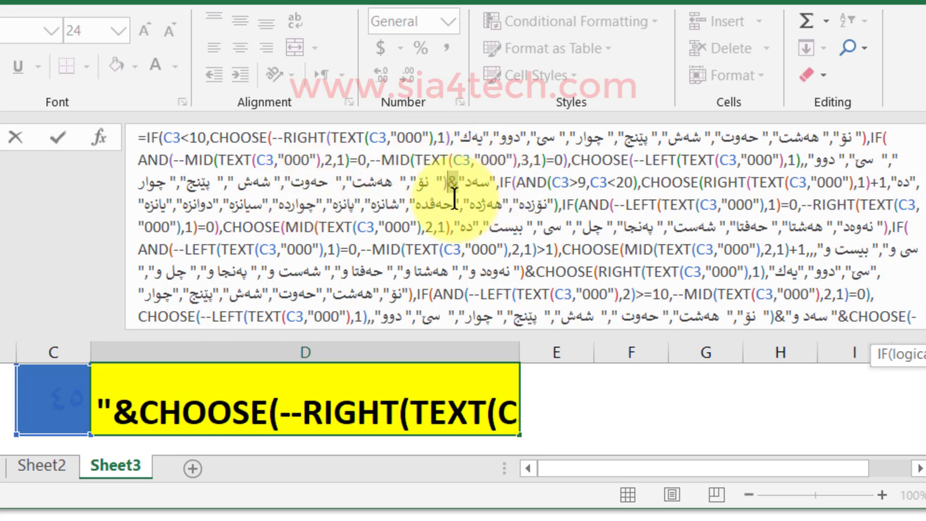
Change C3 to 700 and reopen D3's formula, which now spells حەوت سەد دینار
key("Escape")
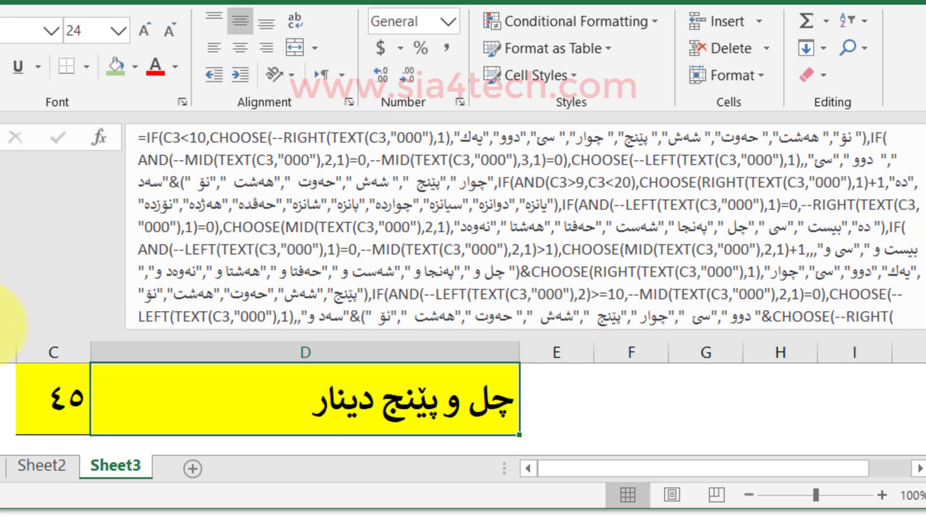
left_click(51, 397)
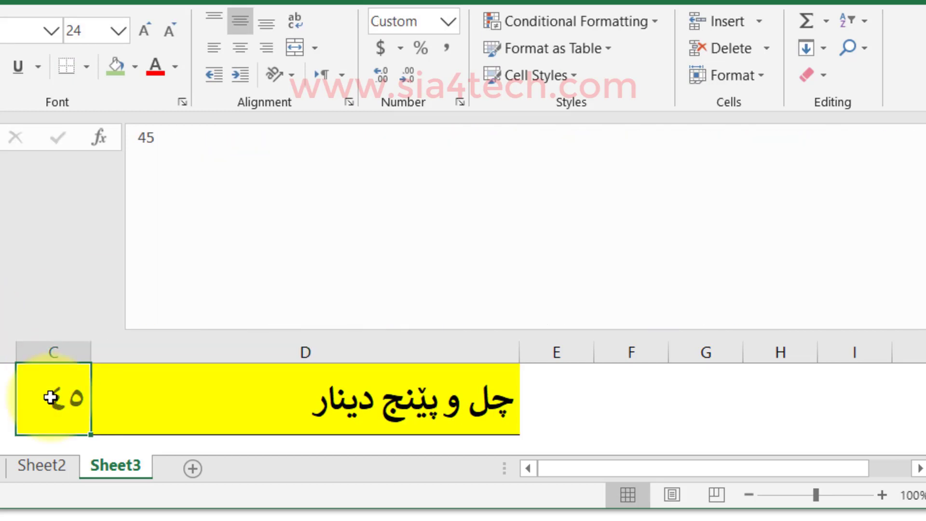
type("70")
key("Return")
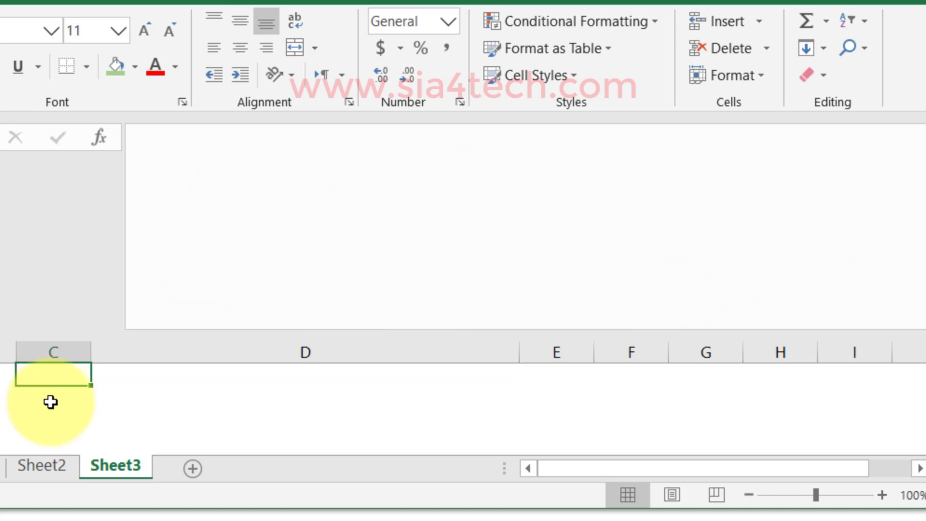
scroll(51, 402, "up", 1)
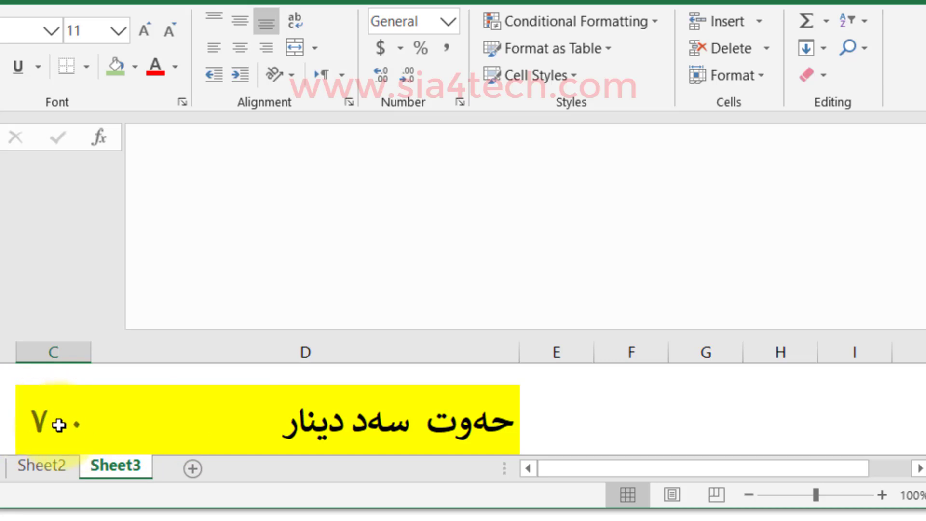
left_click(59, 424)
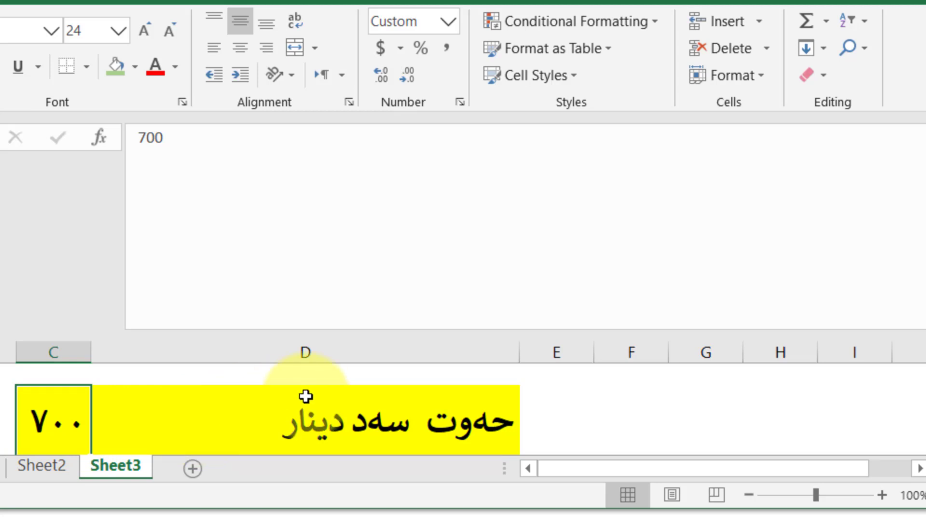
left_click(323, 408)
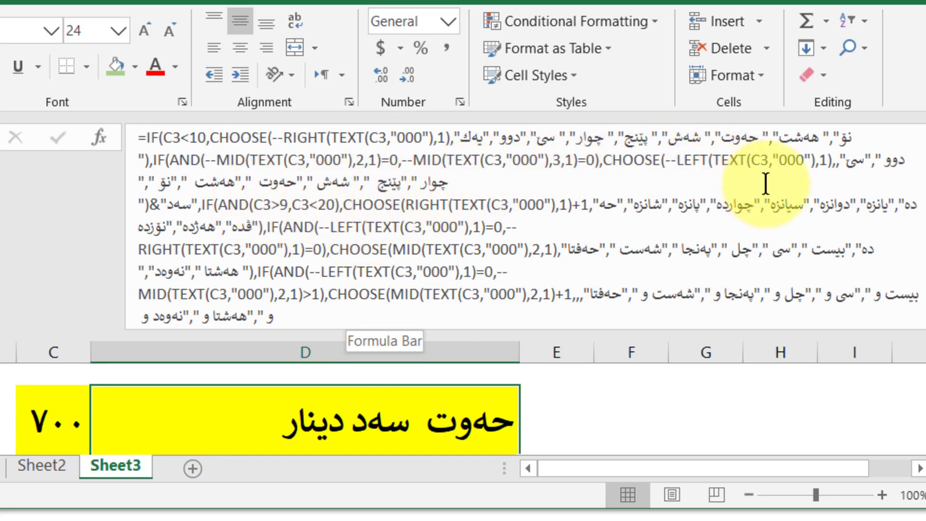
left_click(162, 205)
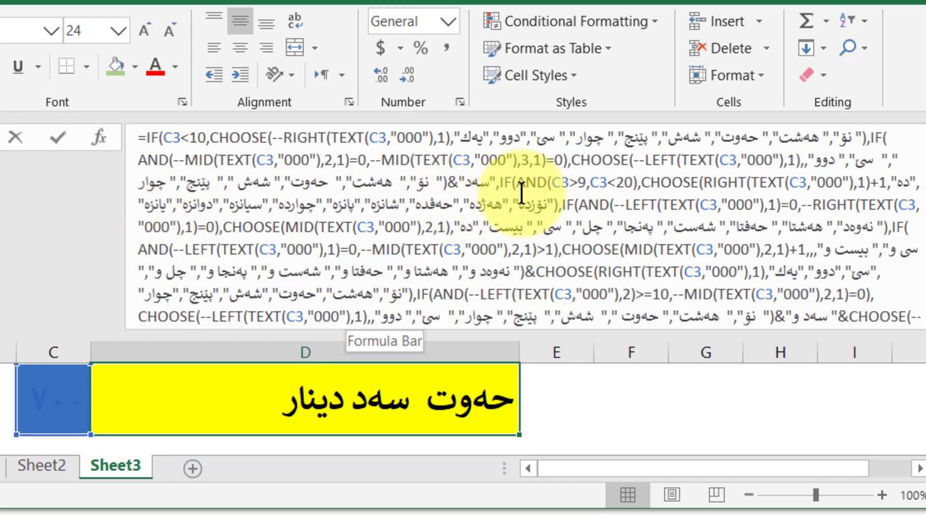
Exit D3's formula unchanged so it displays حەوت سەد دینار for 700
key("Return")
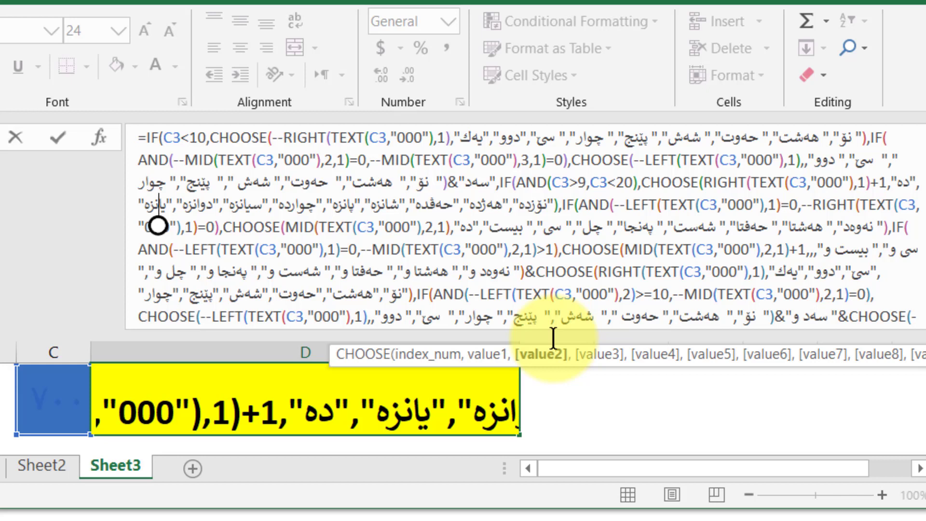
key("ctrl+Return")
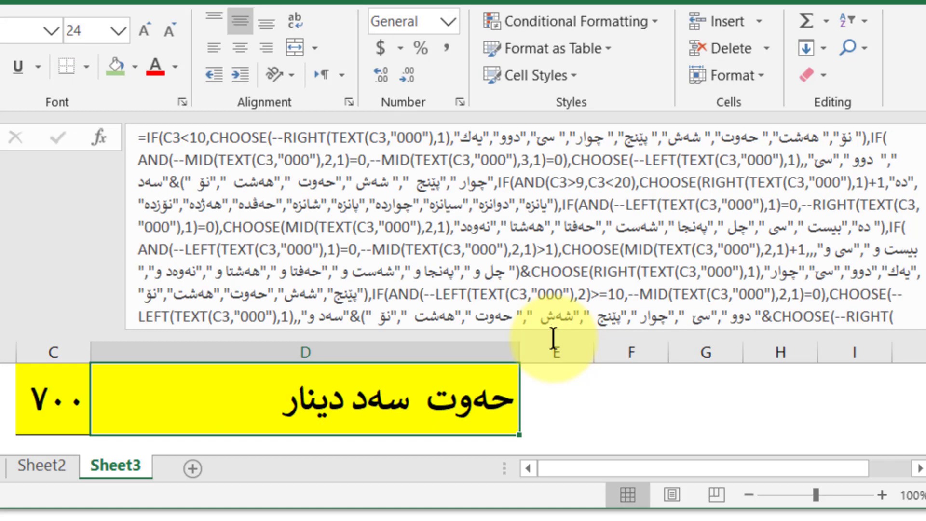